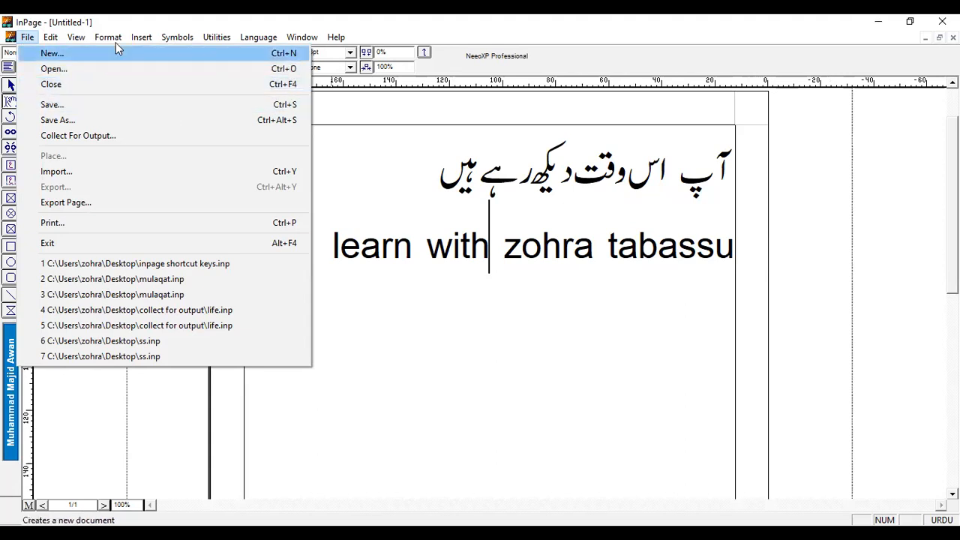
# View the new-document page settings and the dialog for opening an existing document, cancelling both
pyautogui.click(44, 56)
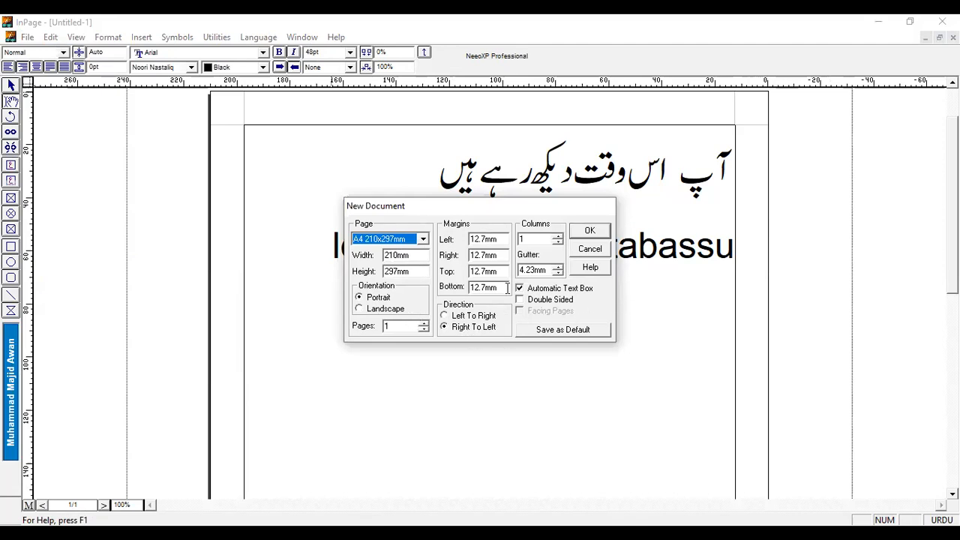
pyautogui.click(594, 252)
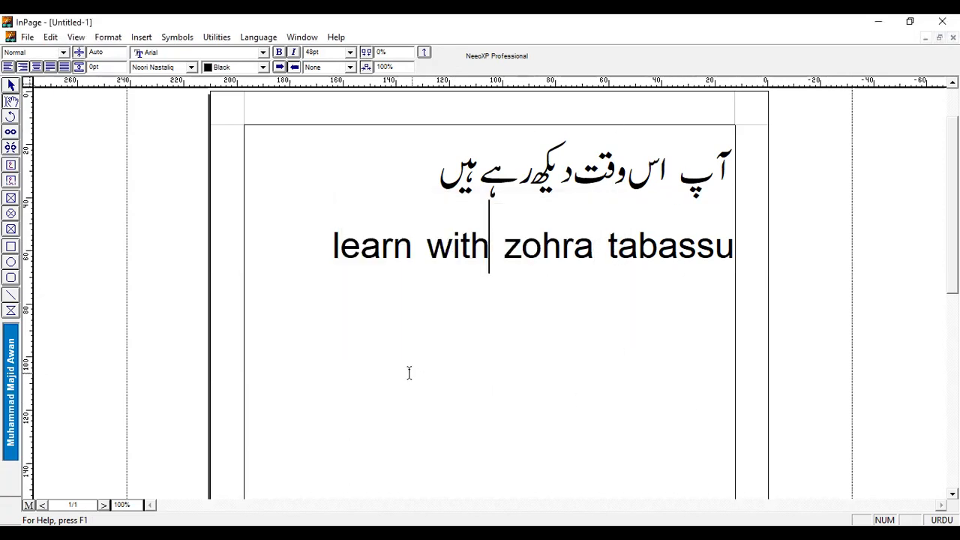
pyautogui.click(27, 37)
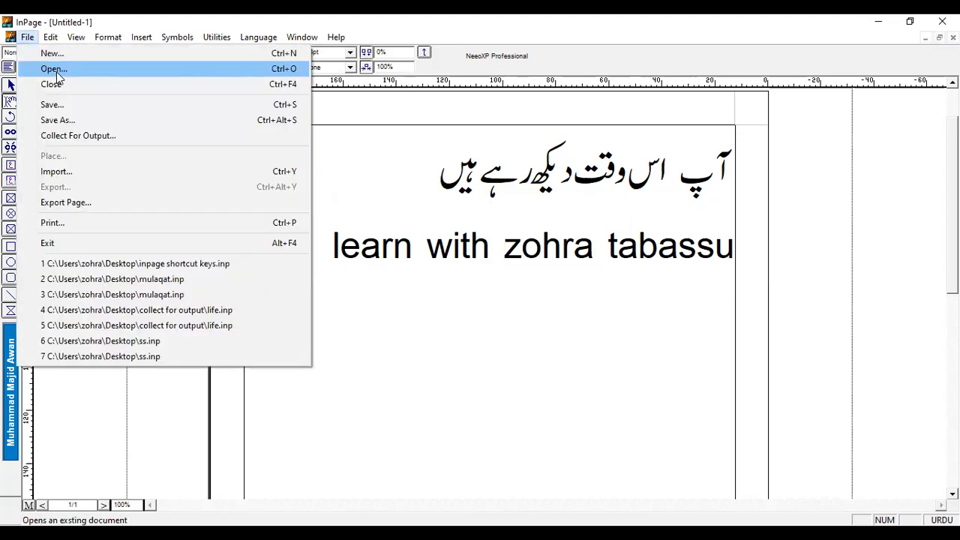
pyautogui.click(56, 69)
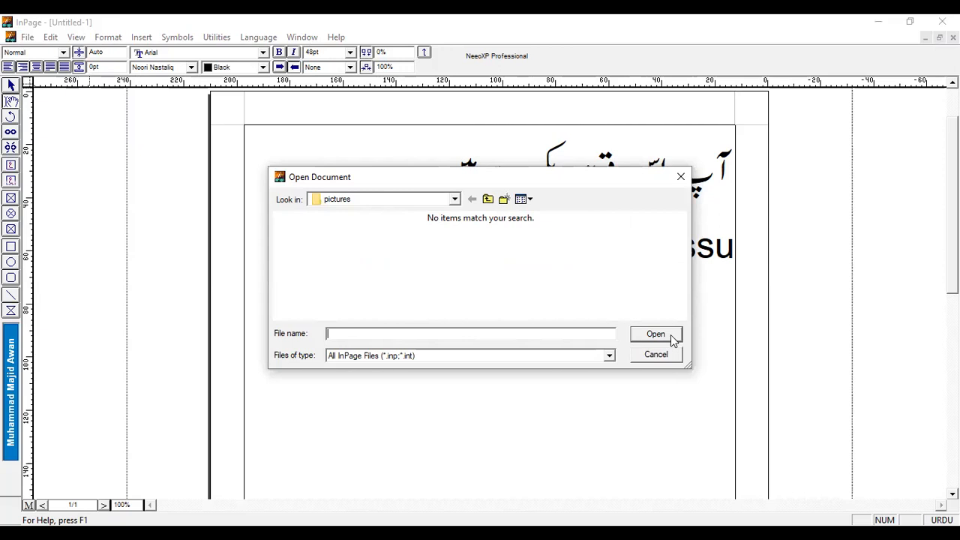
pyautogui.click(660, 358)
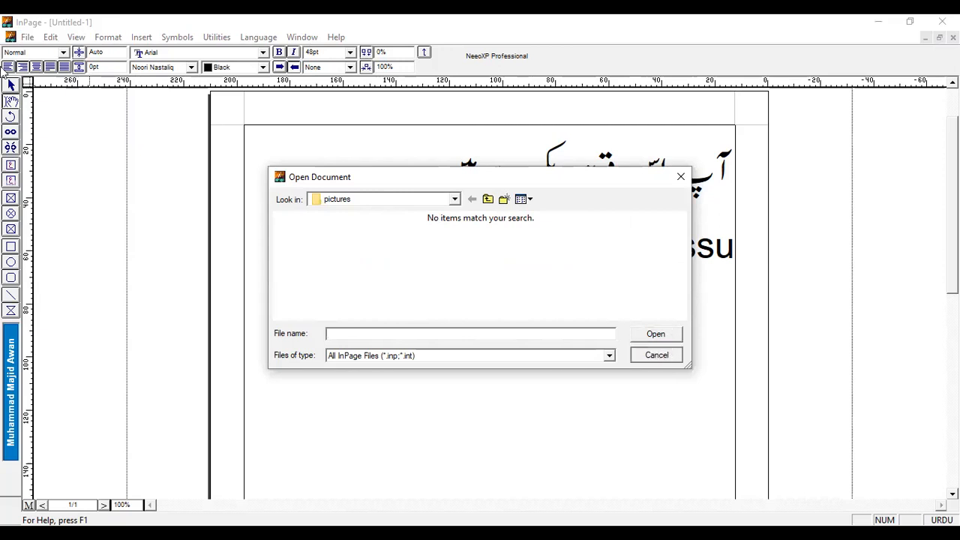
# Begin saving the document to the Desktop under the name lecture 3, and cancel the save
pyautogui.click(27, 37)
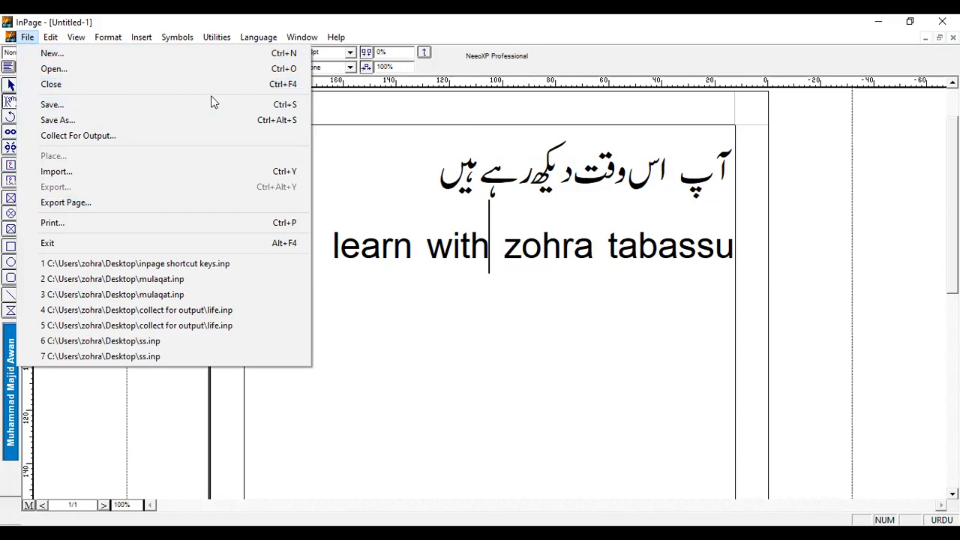
pyautogui.click(144, 109)
pyautogui.click(518, 204)
pyautogui.click(518, 205)
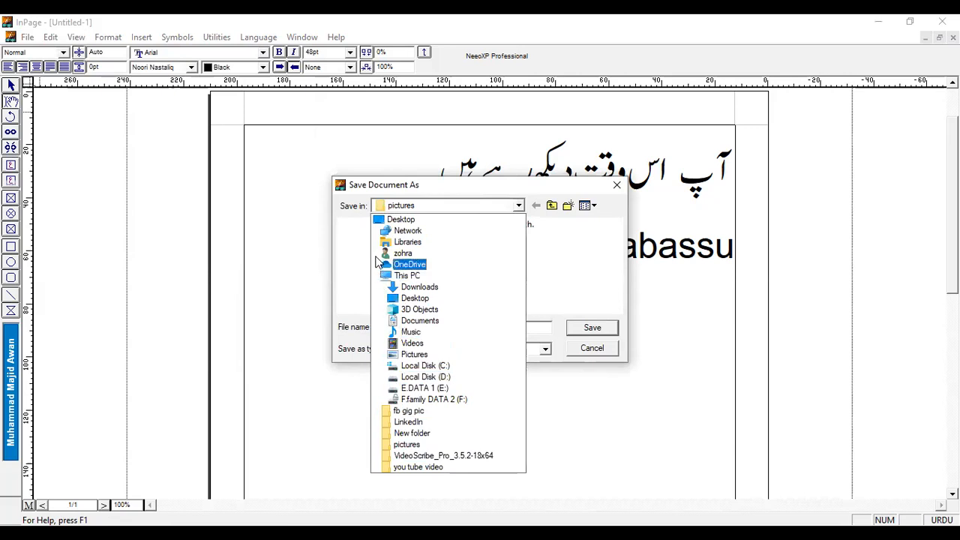
pyautogui.click(401, 220)
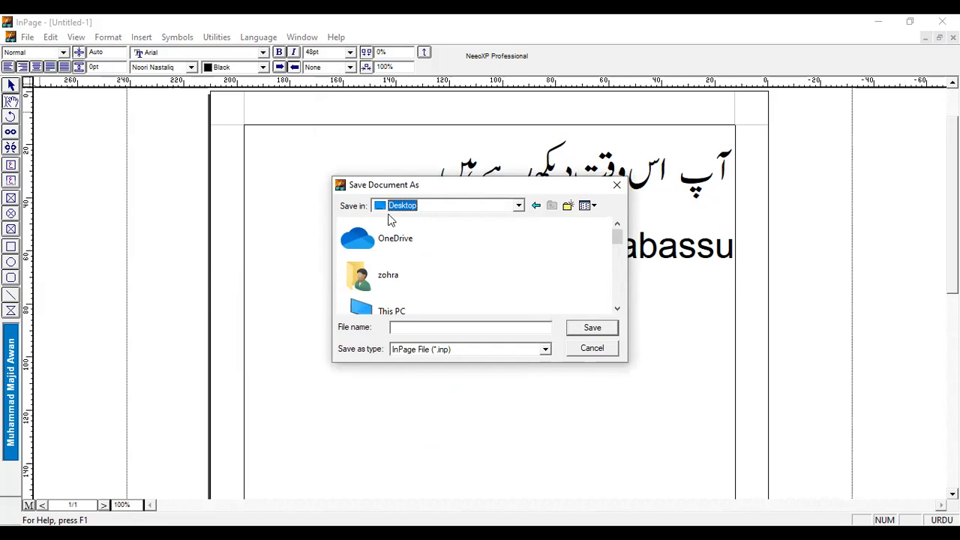
pyautogui.click(424, 328)
pyautogui.write('lecture 3')
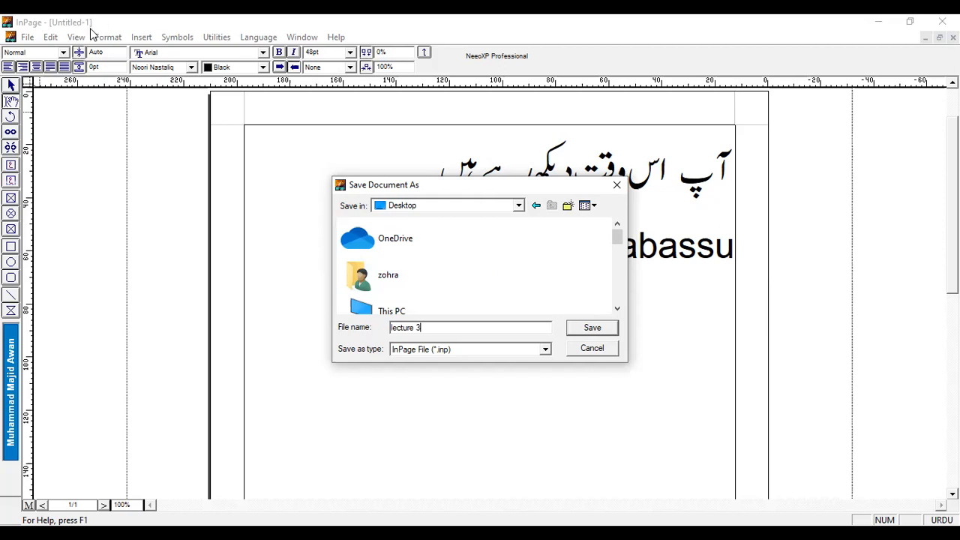
pyautogui.click(605, 349)
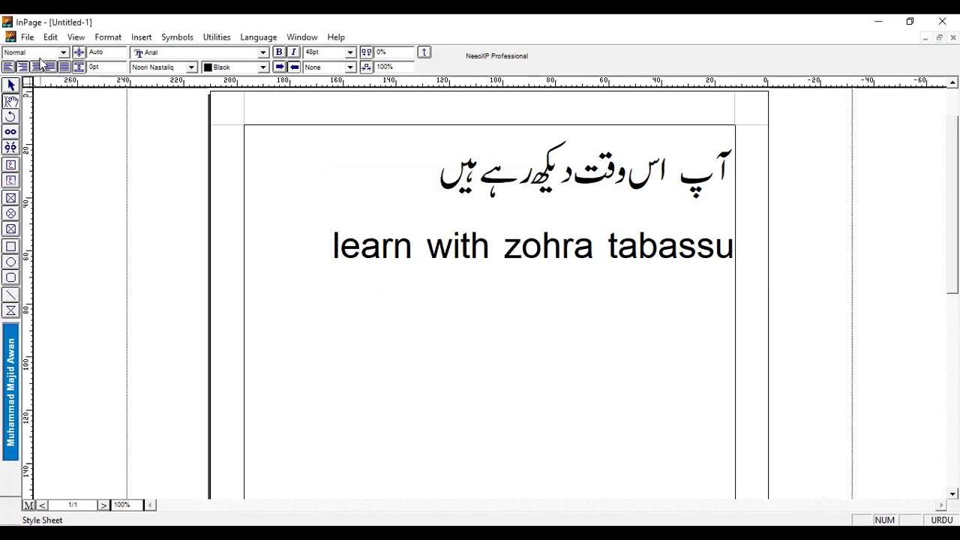
pyautogui.click(27, 38)
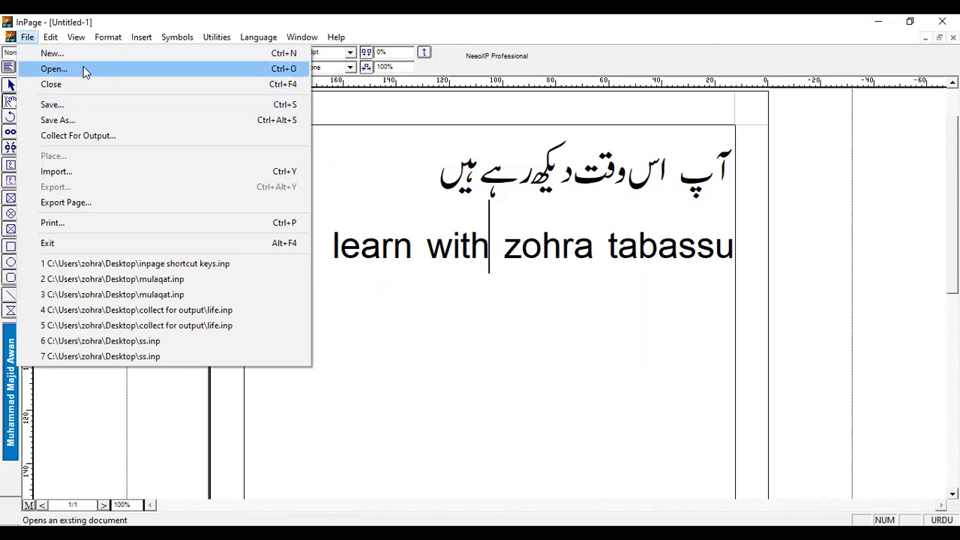
pyautogui.click(401, 381)
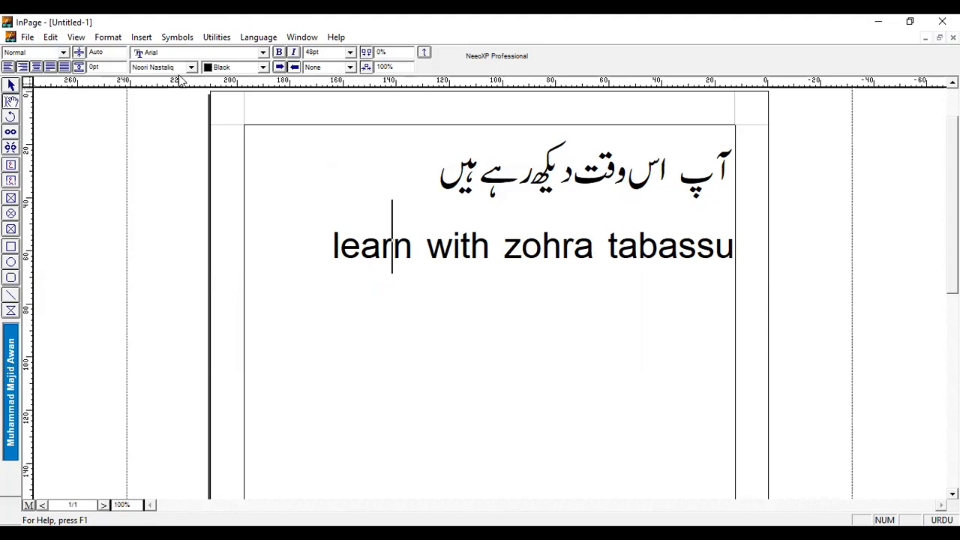
pyautogui.click(27, 39)
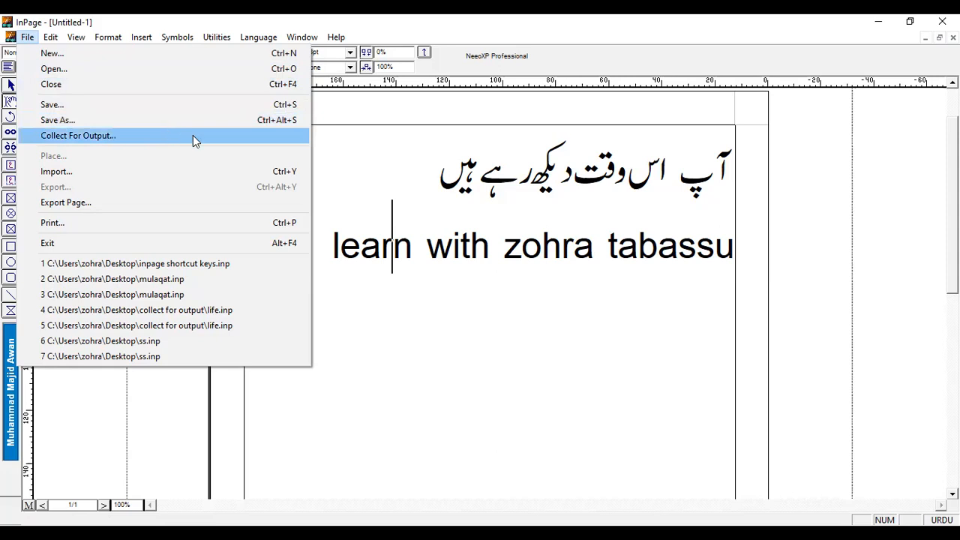
pyautogui.click(327, 251)
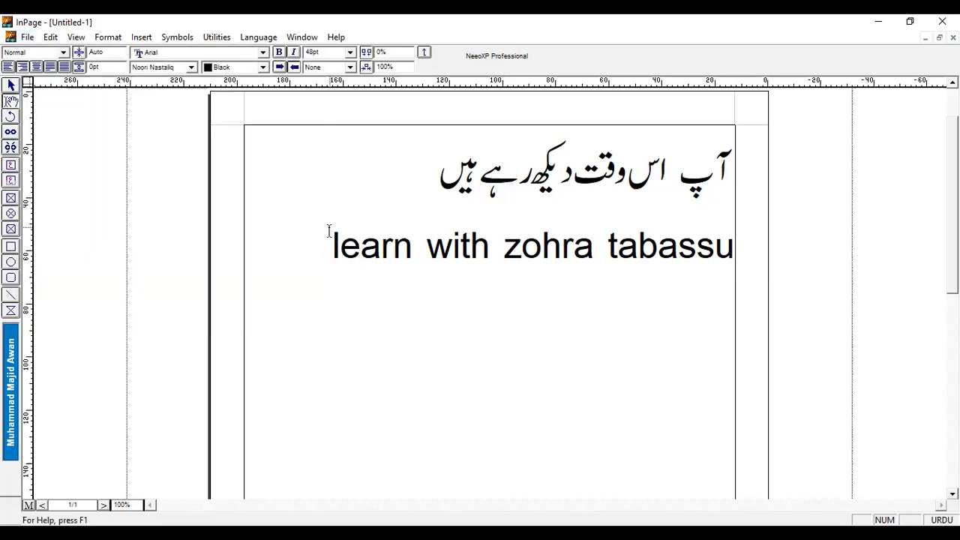
# Draw a rectangular picture box about 73 × 41 mm below the English text line and import the angree birds picture into it
pyautogui.press('Return')
pyautogui.click(11, 198)
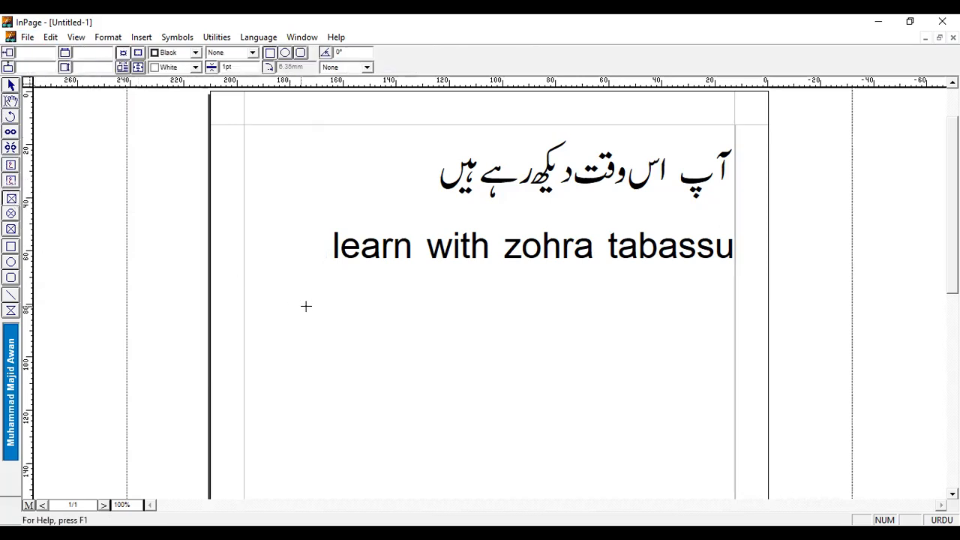
pyautogui.moveTo(301, 279); pyautogui.dragTo(494, 387)
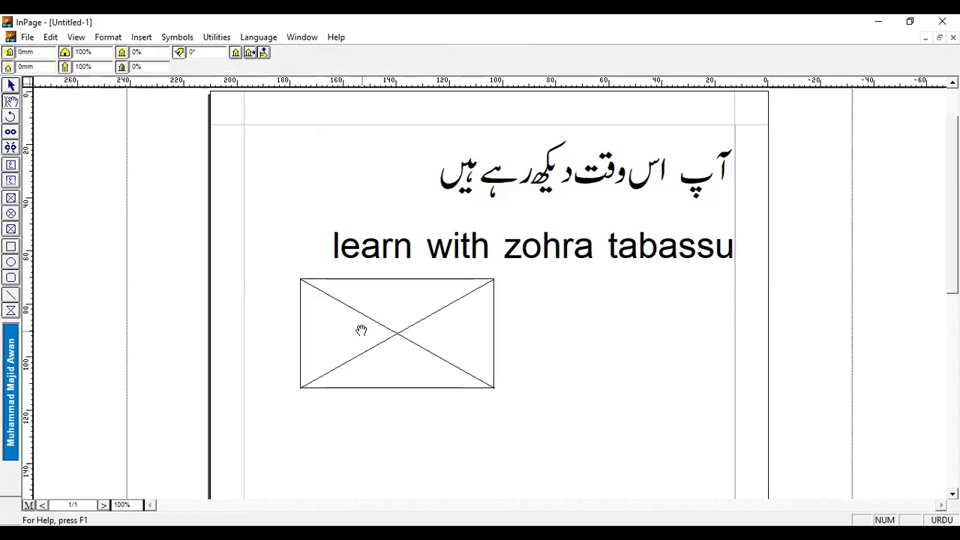
pyautogui.rightClick(398, 330)
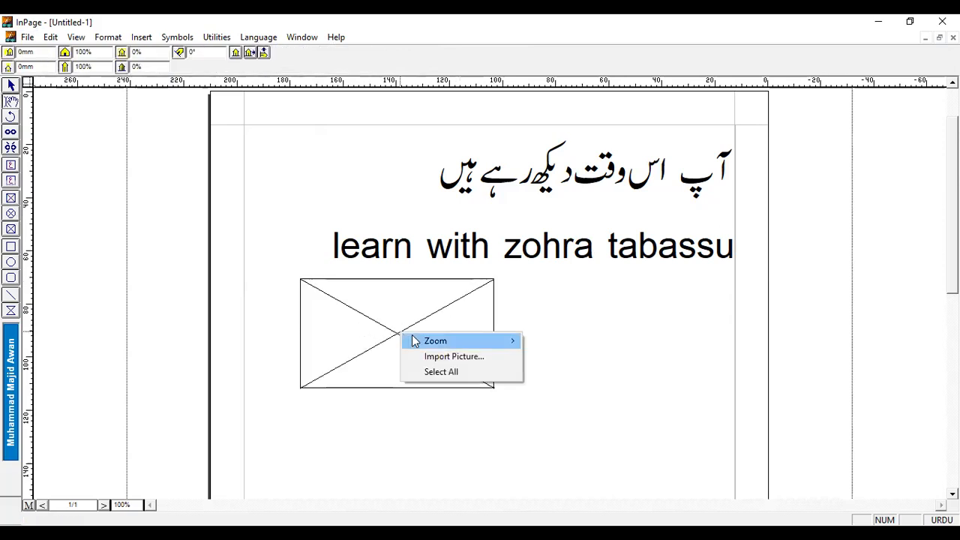
pyautogui.click(458, 358)
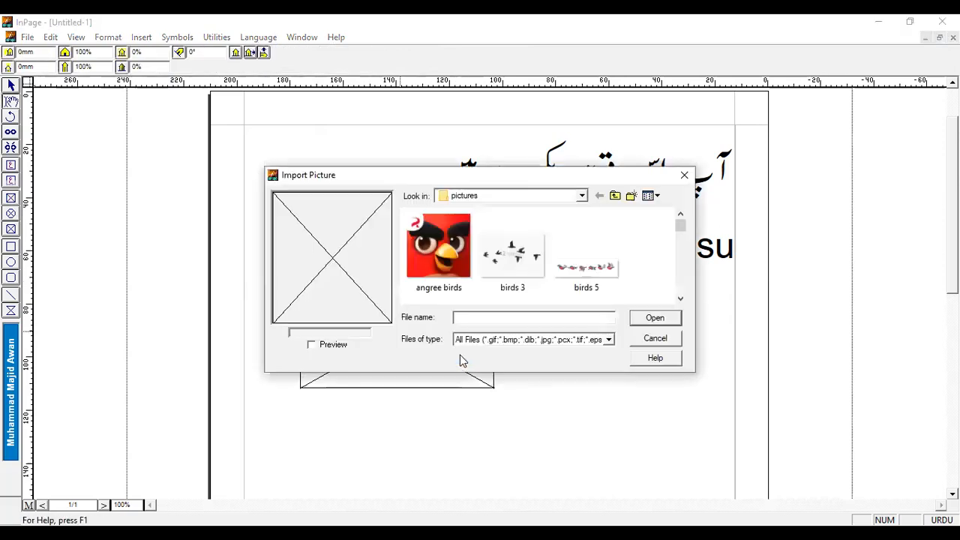
pyautogui.click(434, 263)
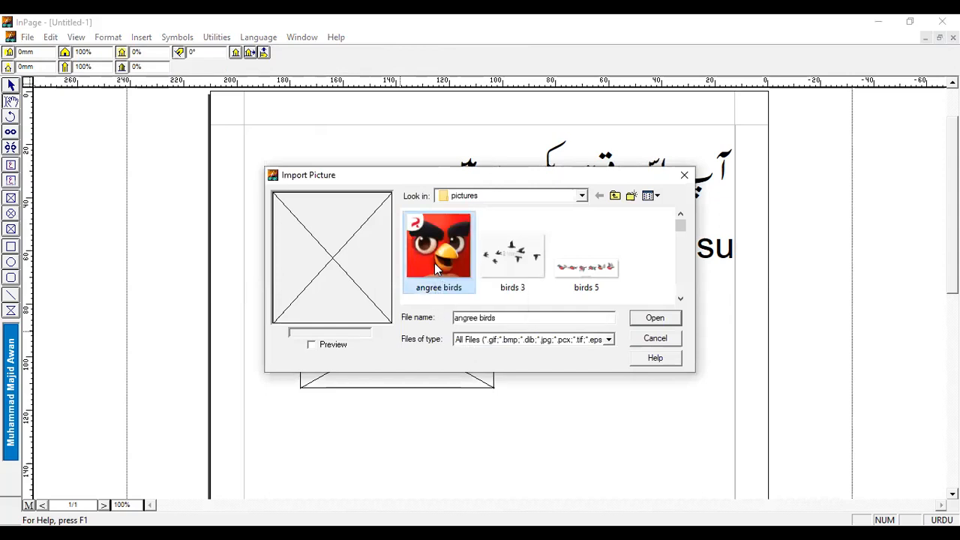
pyautogui.click(655, 319)
# Narrow the rectangular picture box to fit closer around the angree birds picture and centre the picture inside it
pyautogui.moveTo(403, 349); pyautogui.dragTo(363, 349)
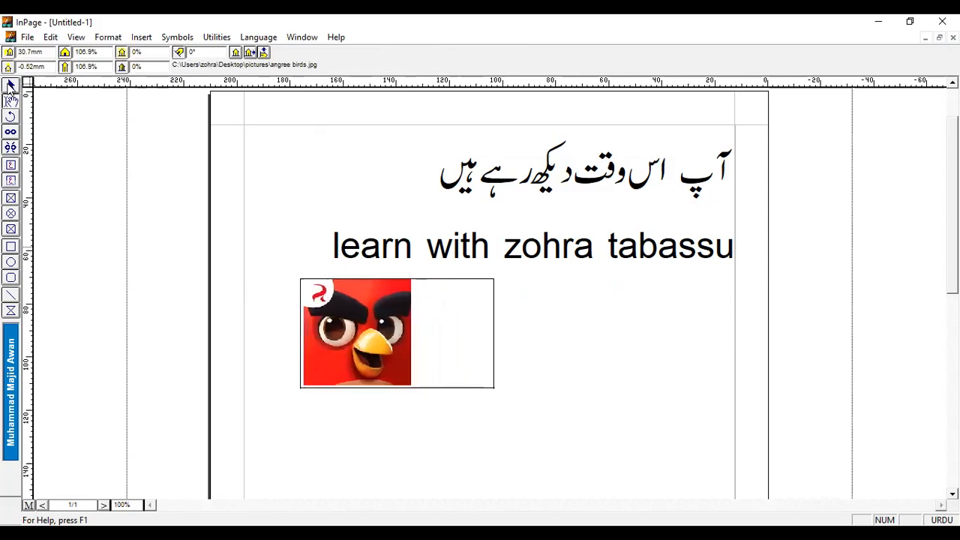
pyautogui.click(82, 130)
pyautogui.click(379, 333)
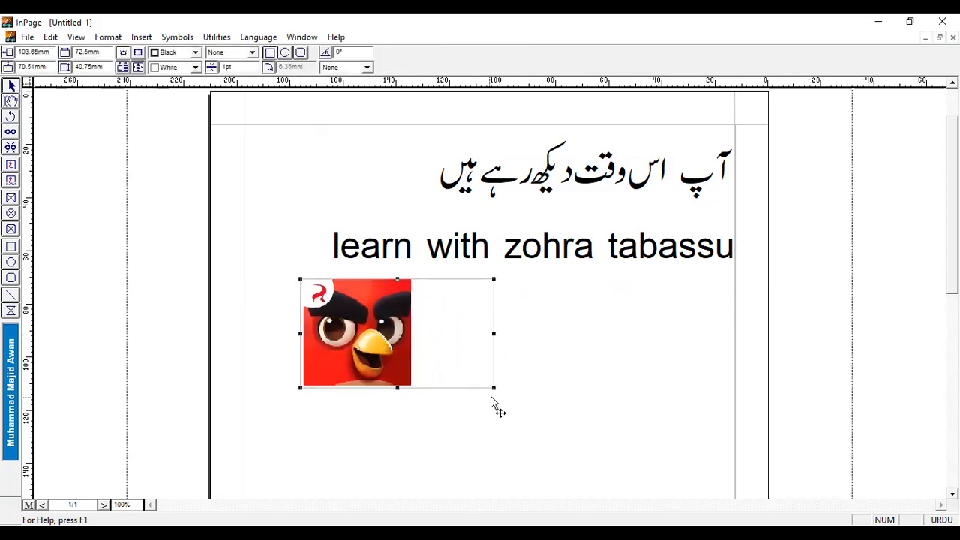
pyautogui.moveTo(494, 388); pyautogui.dragTo(431, 382)
pyautogui.click(11, 101)
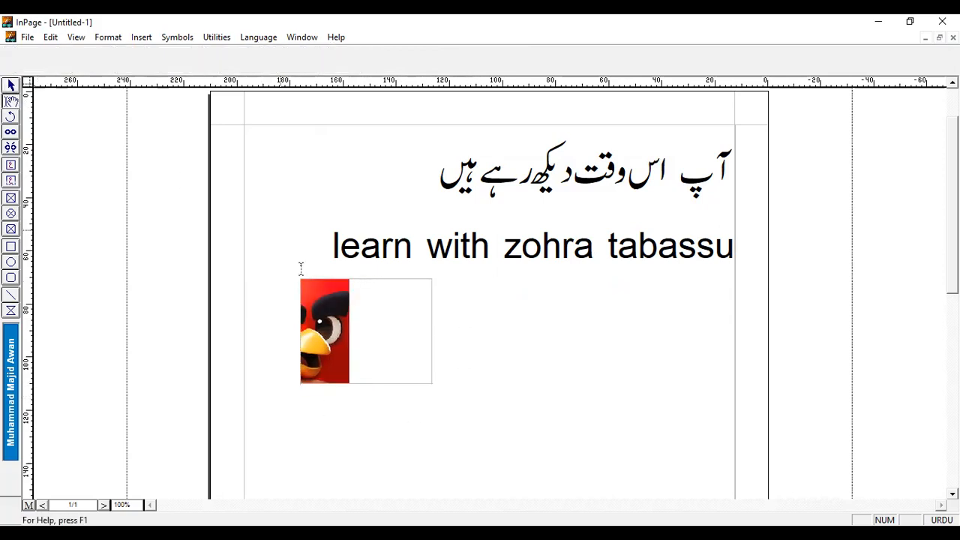
pyautogui.moveTo(311, 338); pyautogui.dragTo(387, 340)
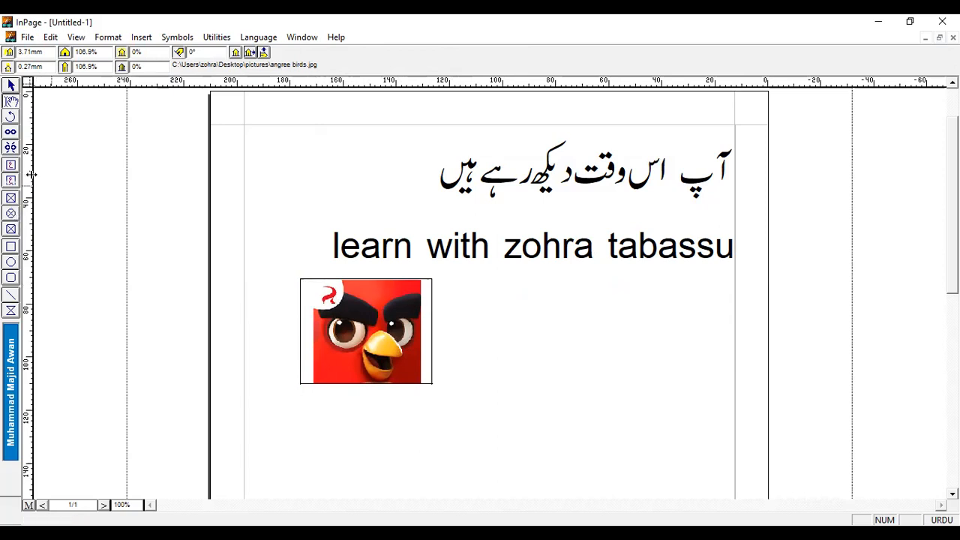
# Draw an elliptical picture box beside the bird picture and import the inpage logo picture into it
pyautogui.click(14, 215)
pyautogui.moveTo(493, 304); pyautogui.dragTo(637, 391)
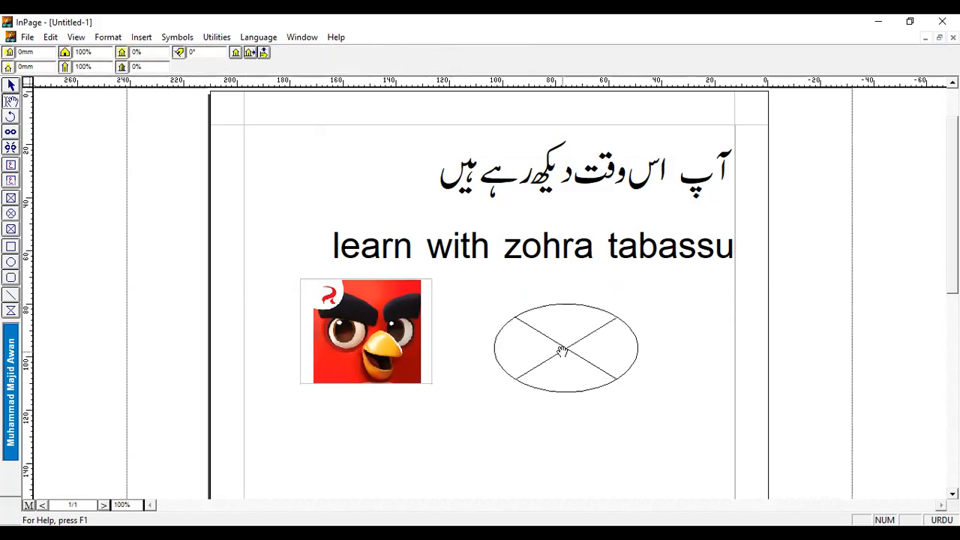
pyautogui.rightClick(561, 348)
pyautogui.click(599, 378)
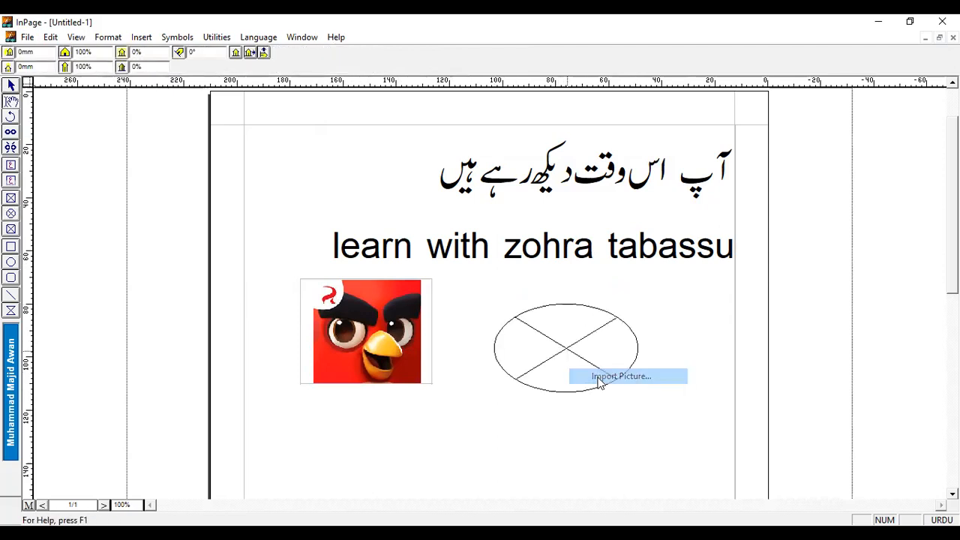
pyautogui.click(680, 299)
pyautogui.click(680, 299)
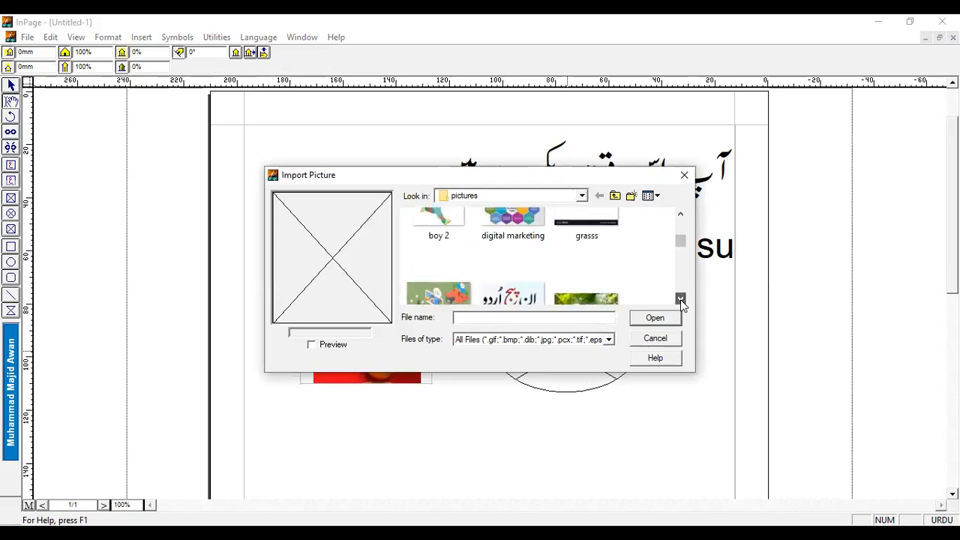
pyautogui.click(680, 299)
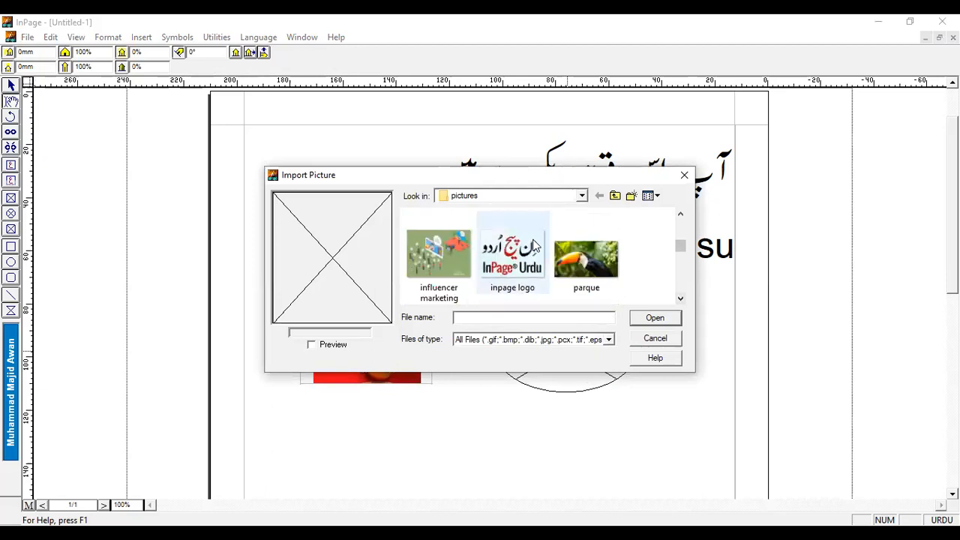
pyautogui.click(524, 263)
pyautogui.click(651, 319)
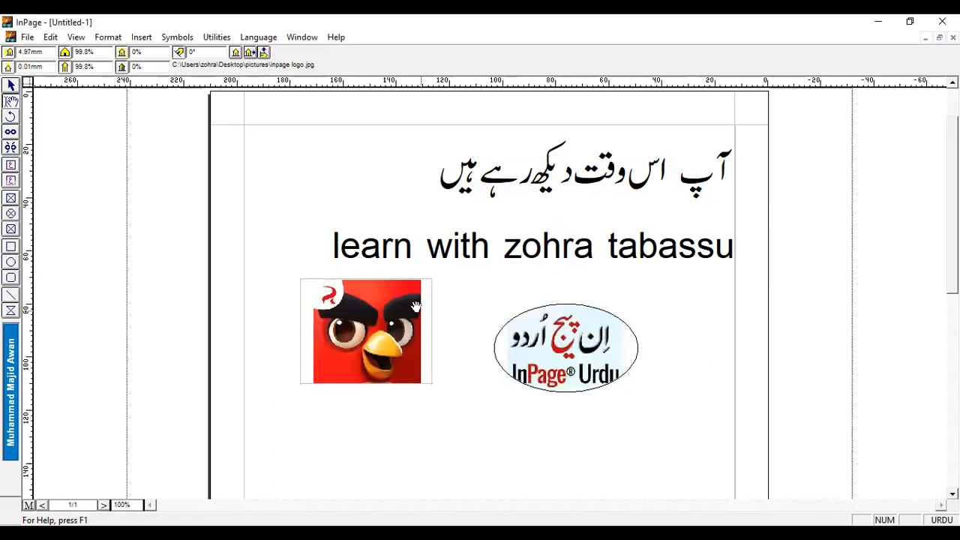
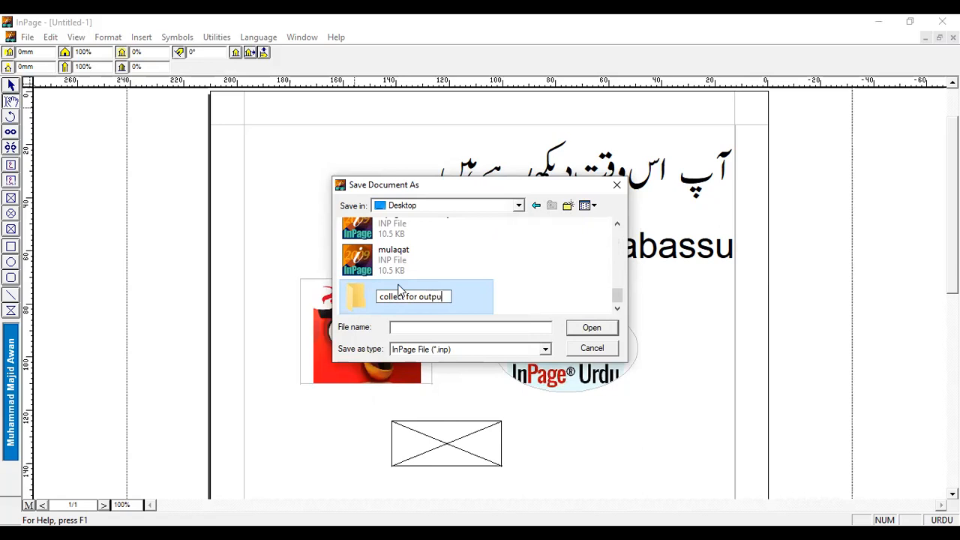
# Save the collected output as life inside the Desktop folder named collect for output
pyautogui.doubleClick(374, 303)
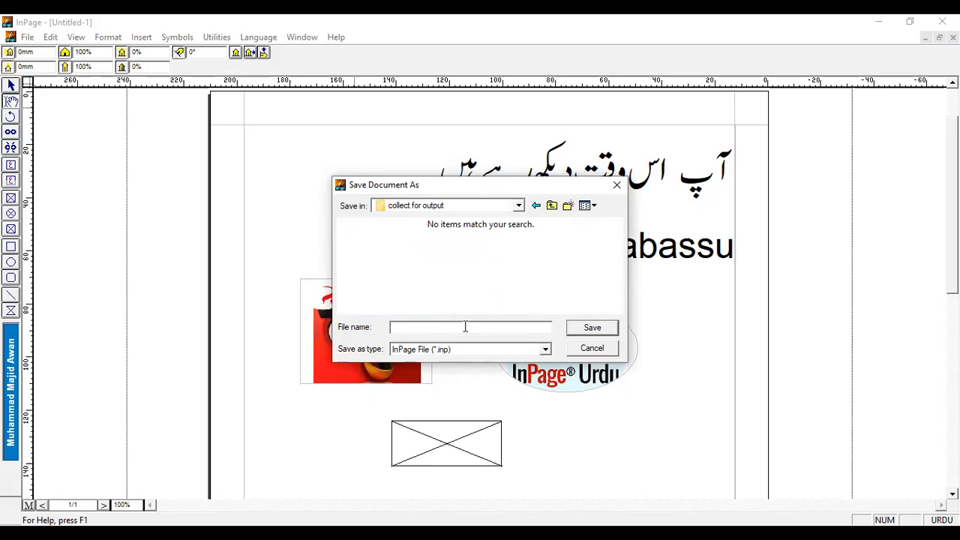
pyautogui.write('life')
pyautogui.click(592, 330)
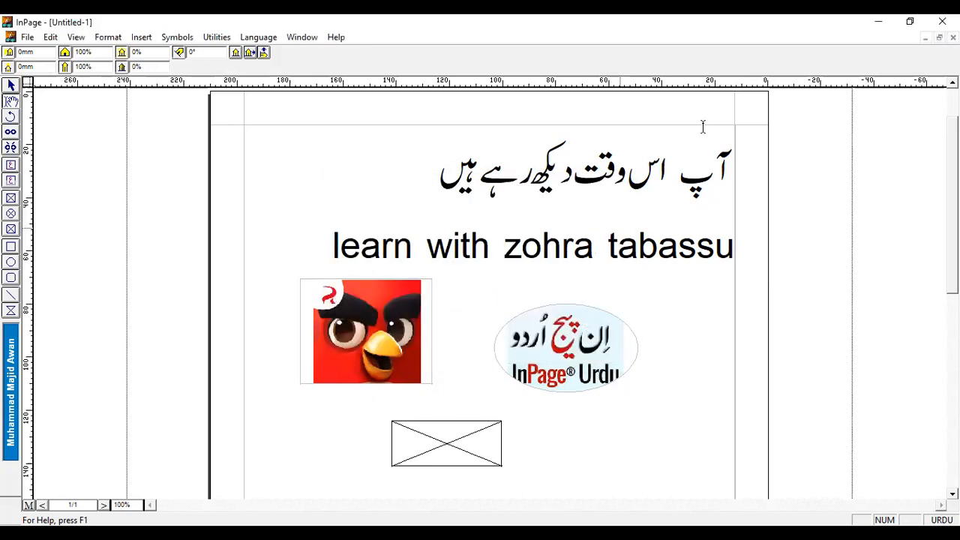
# Switch to the desktop and examine the collected files in the collect for output folder against the InPage document
pyautogui.click(879, 23)
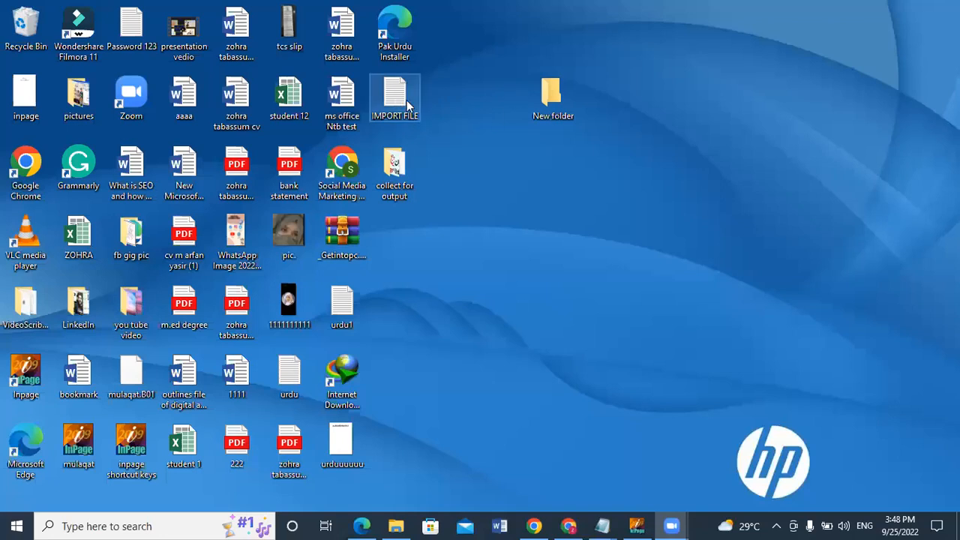
pyautogui.doubleClick(398, 166)
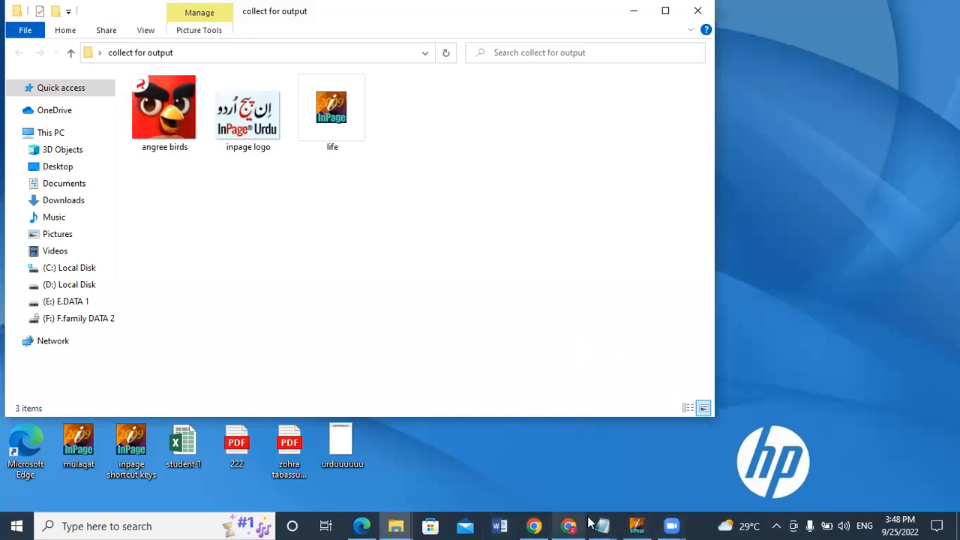
pyautogui.click(632, 526)
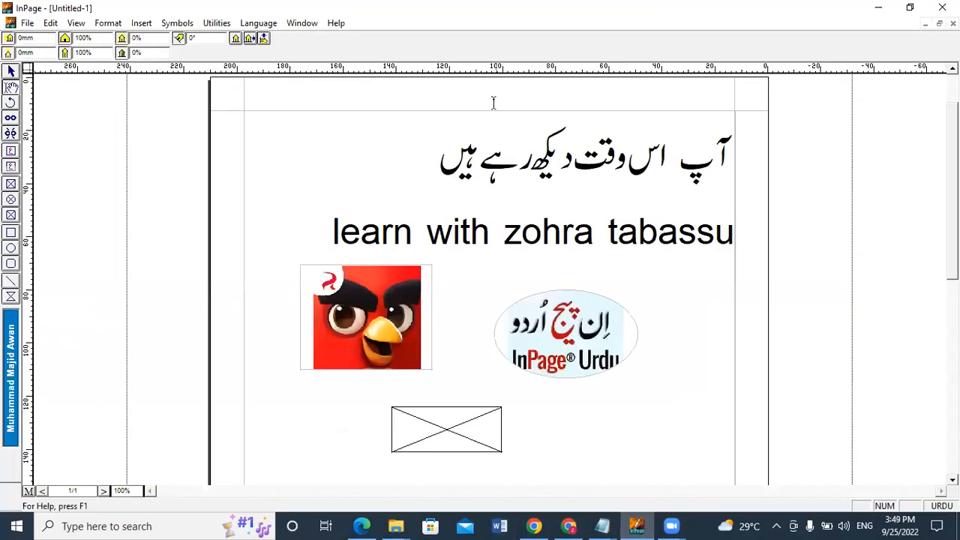
pyautogui.click(530, 153)
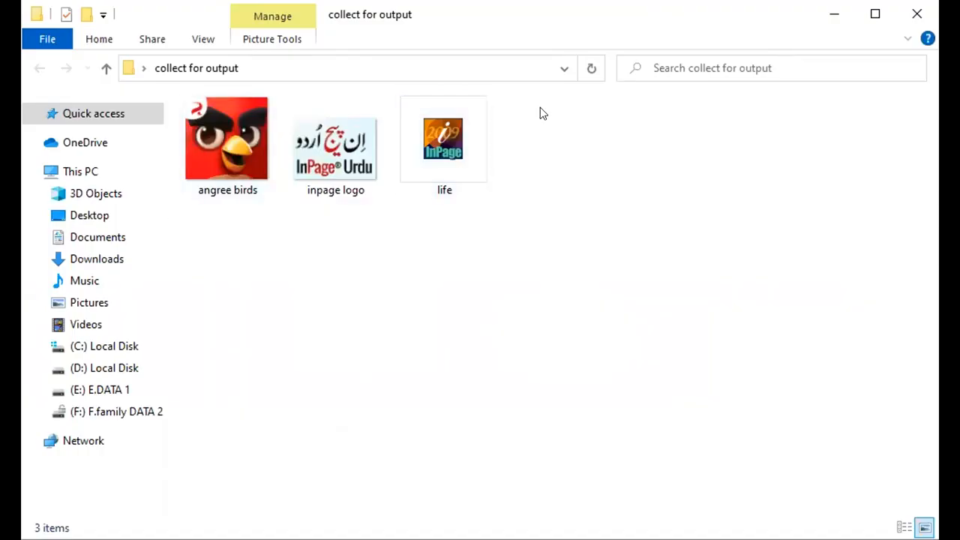
# Switch back to the InPage document and look over the available file commands
pyautogui.hotkey('alt', 'Tab')
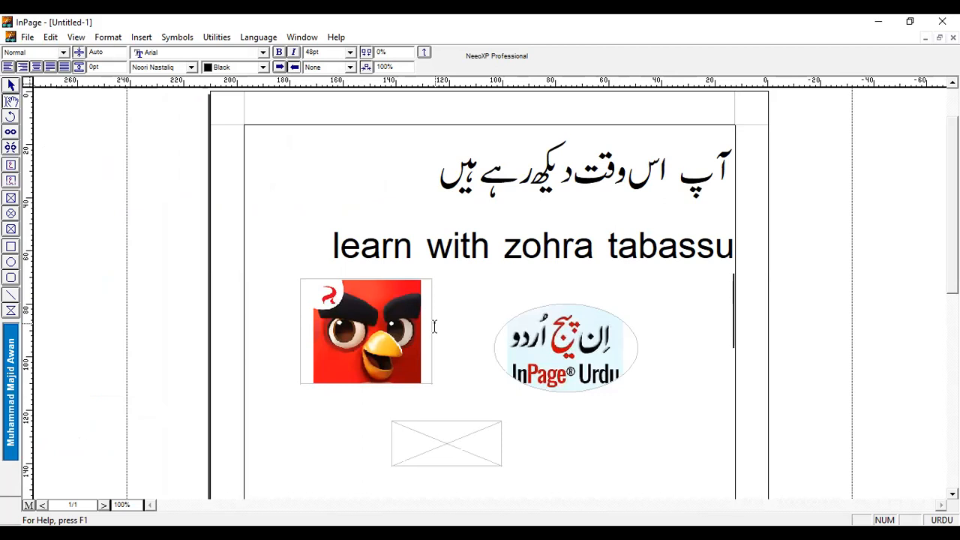
pyautogui.click(27, 37)
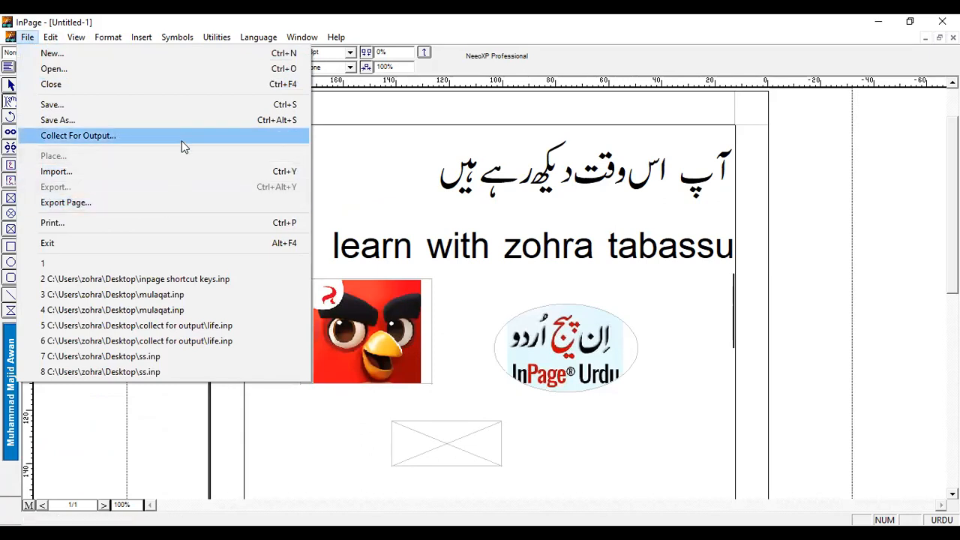
pyautogui.click(684, 372)
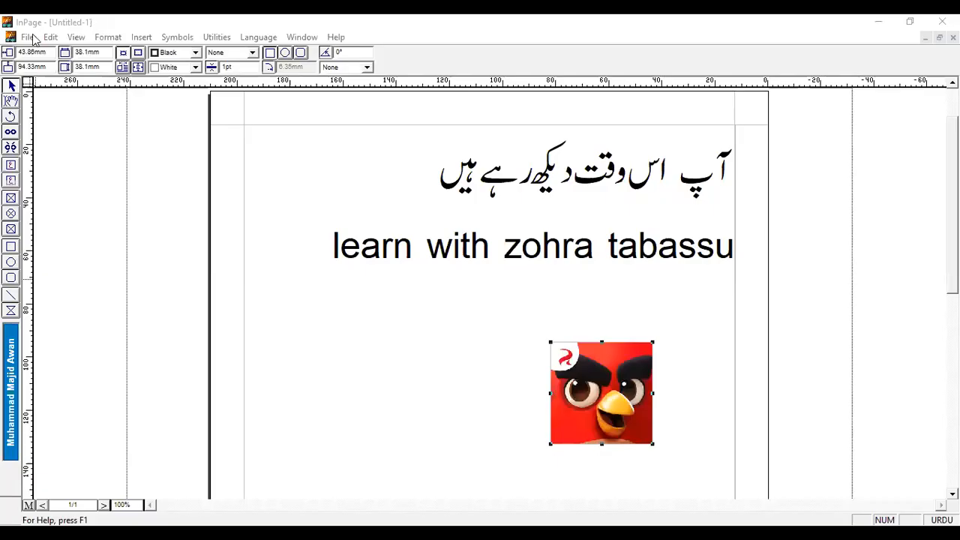
# Start the Place command and browse to the pictures folder on the Desktop
pyautogui.click(28, 37)
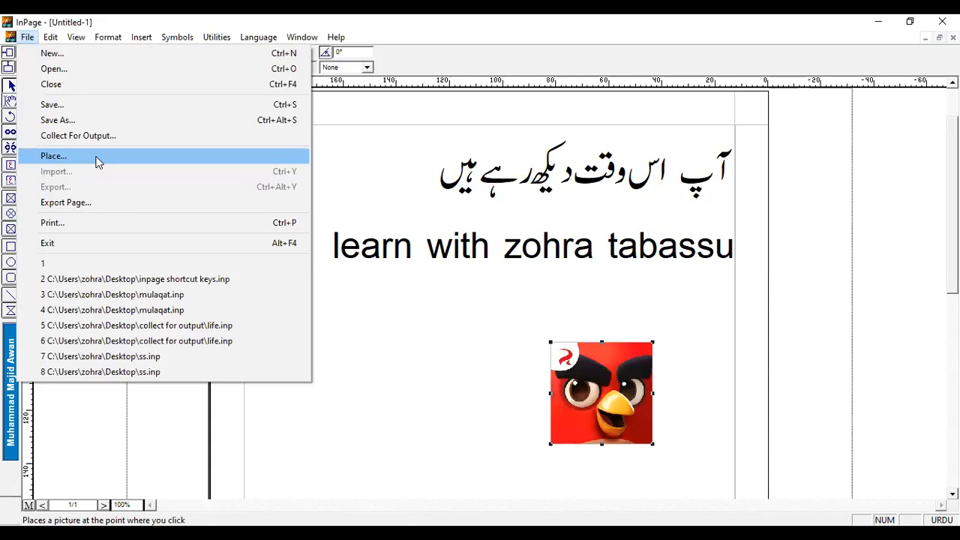
pyautogui.click(96, 158)
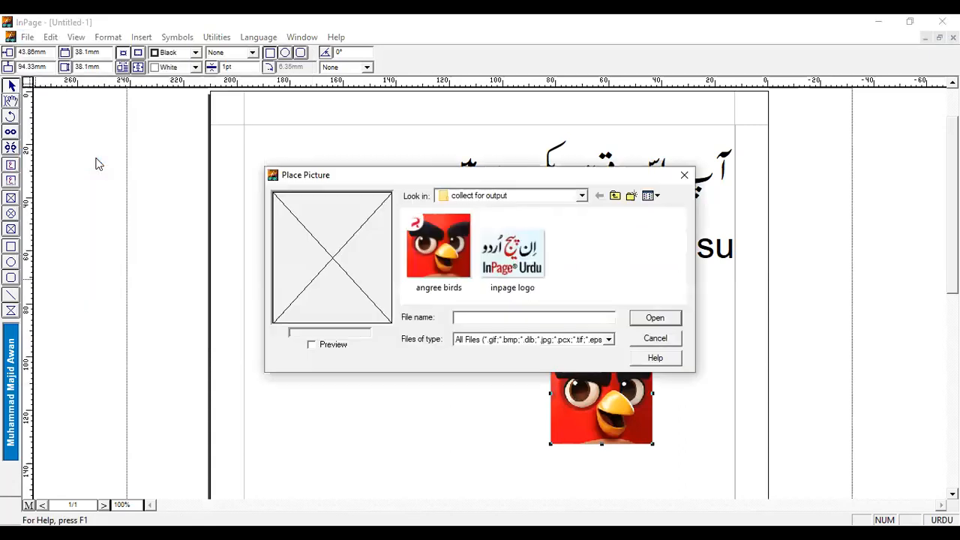
pyautogui.click(581, 196)
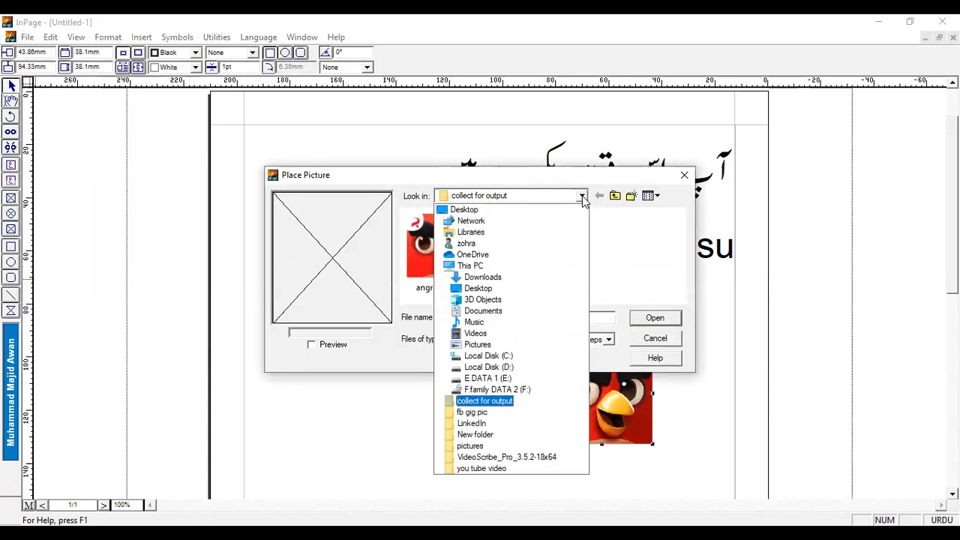
pyautogui.click(475, 215)
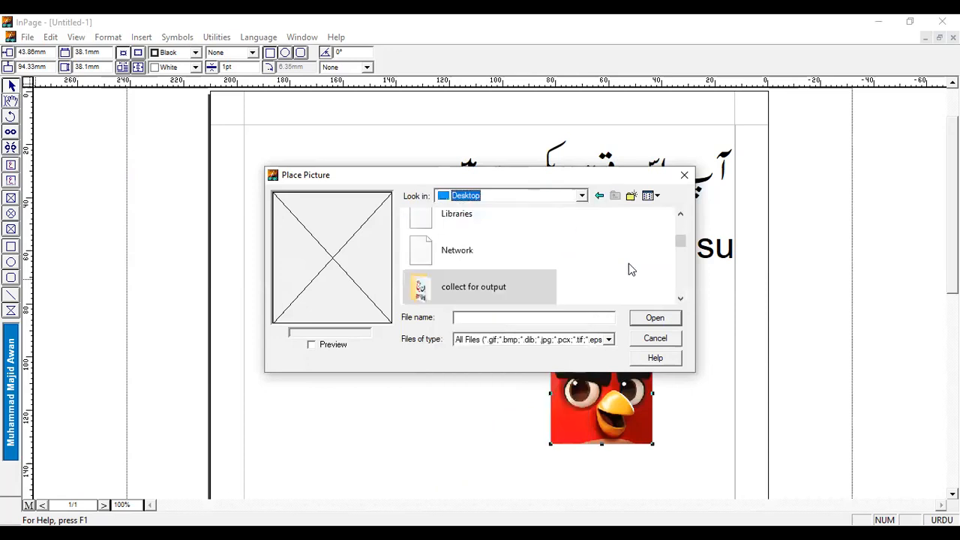
pyautogui.moveTo(681, 242); pyautogui.dragTo(679, 267)
pyautogui.doubleClick(448, 249)
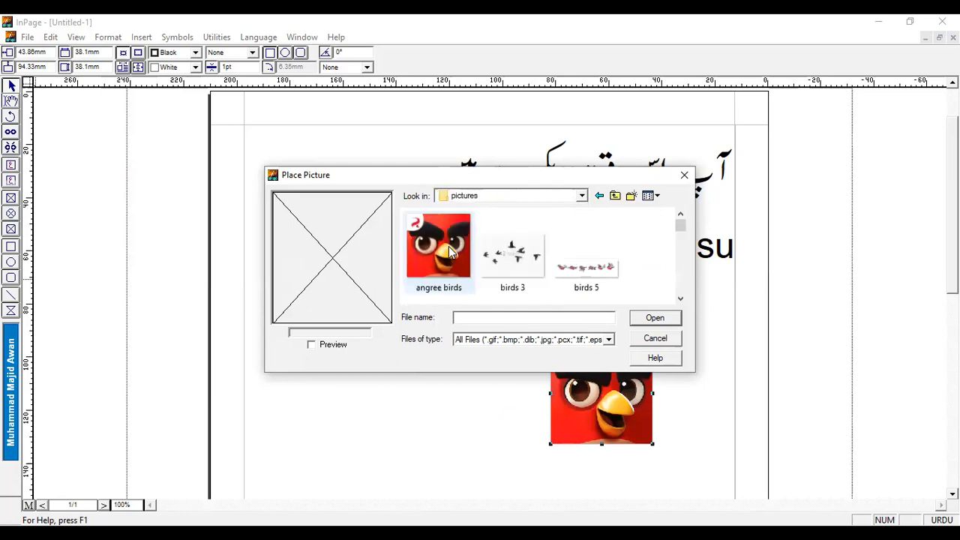
# Choose the angree birds picture and place it near the page's left margin, below the English text line
pyautogui.click(681, 299)
pyautogui.click(680, 217)
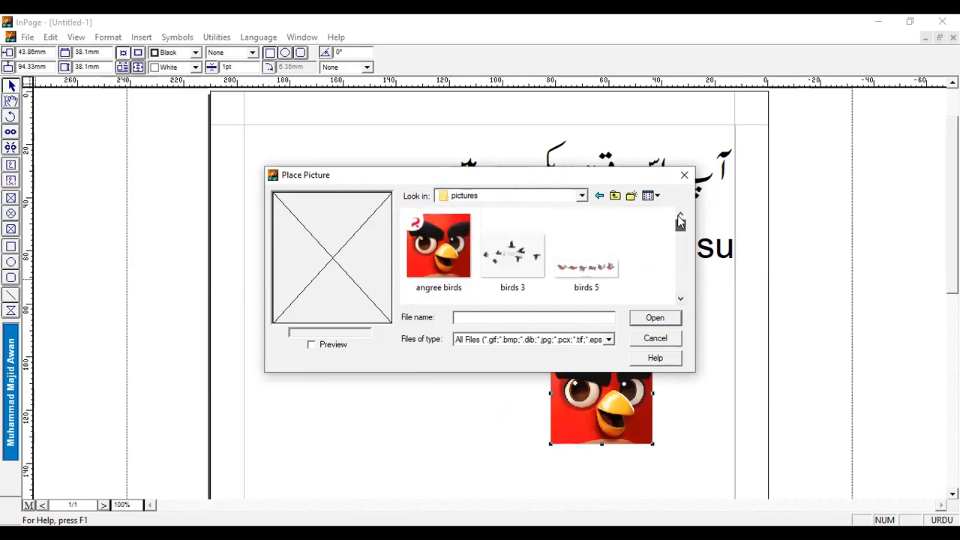
pyautogui.click(438, 248)
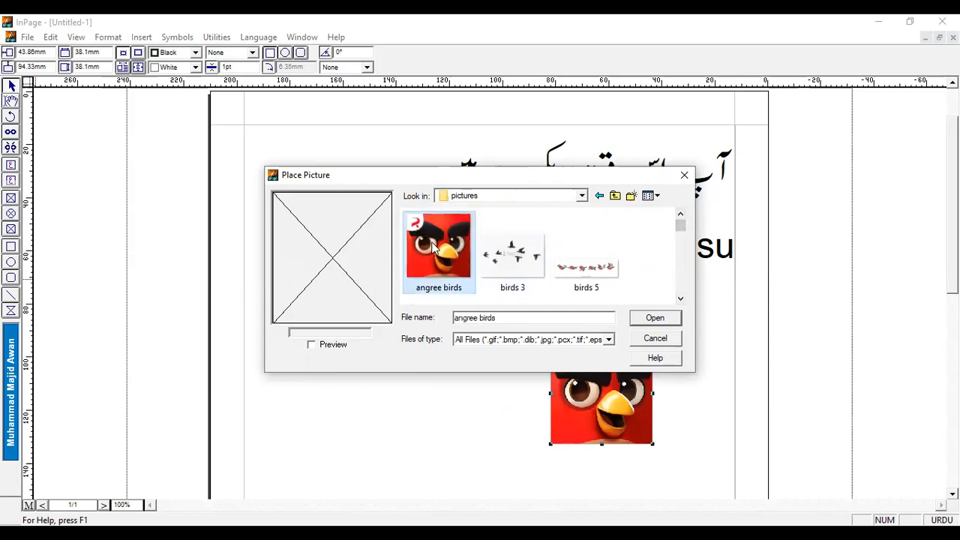
pyautogui.click(653, 318)
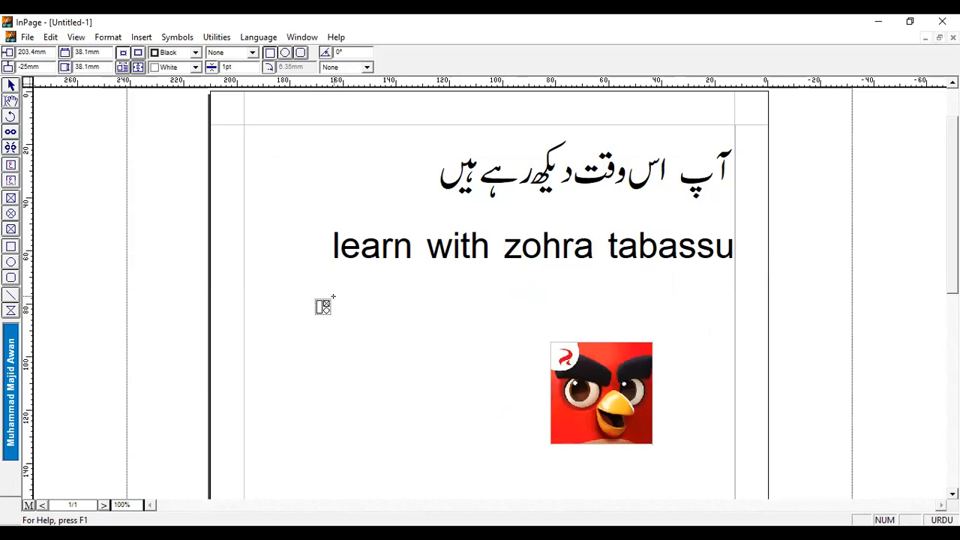
pyautogui.click(333, 297)
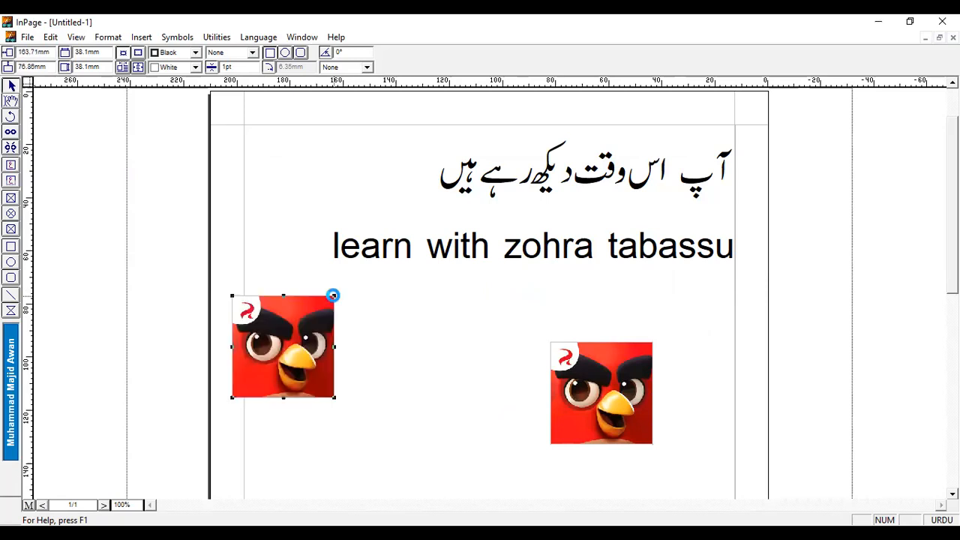
# Move both bird pictures so they sit side by side beneath the English text line
pyautogui.click(579, 189)
pyautogui.moveTo(322, 346); pyautogui.dragTo(429, 341)
pyautogui.click(577, 391)
pyautogui.moveTo(575, 388); pyautogui.dragTo(523, 327)
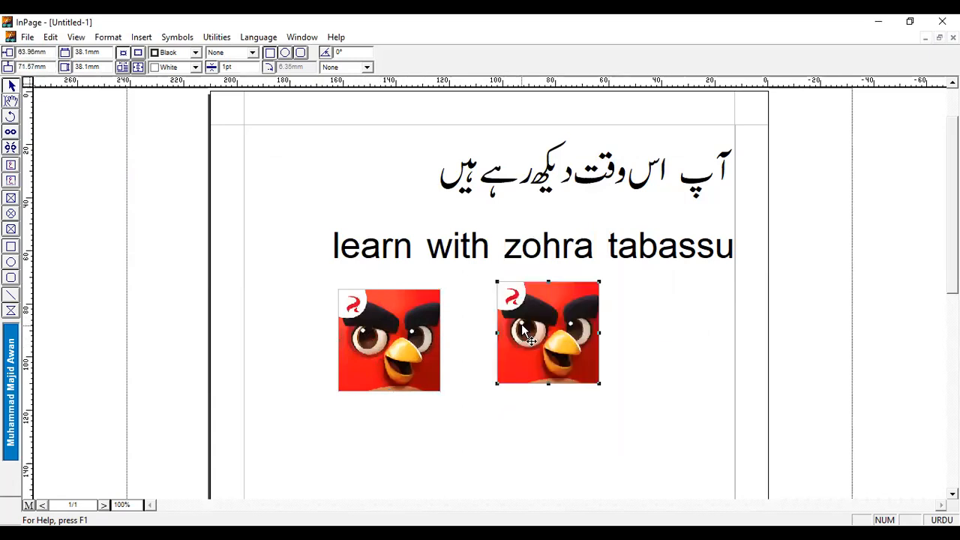
# Draw a wide rectangular picture box about 29 mm high below the two bird pictures and import angree birds into it
pyautogui.click(11, 200)
pyautogui.moveTo(354, 411); pyautogui.dragTo(594, 389)
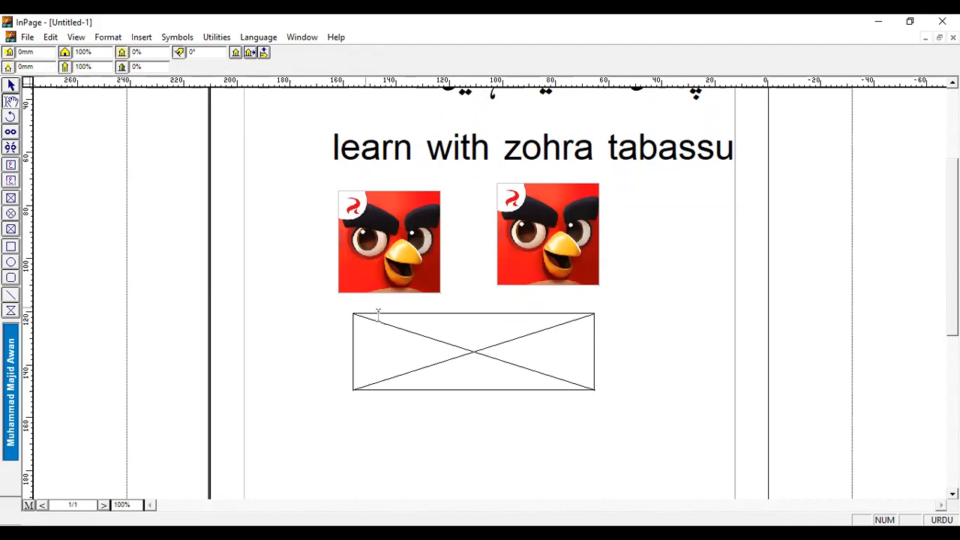
pyautogui.rightClick(471, 350)
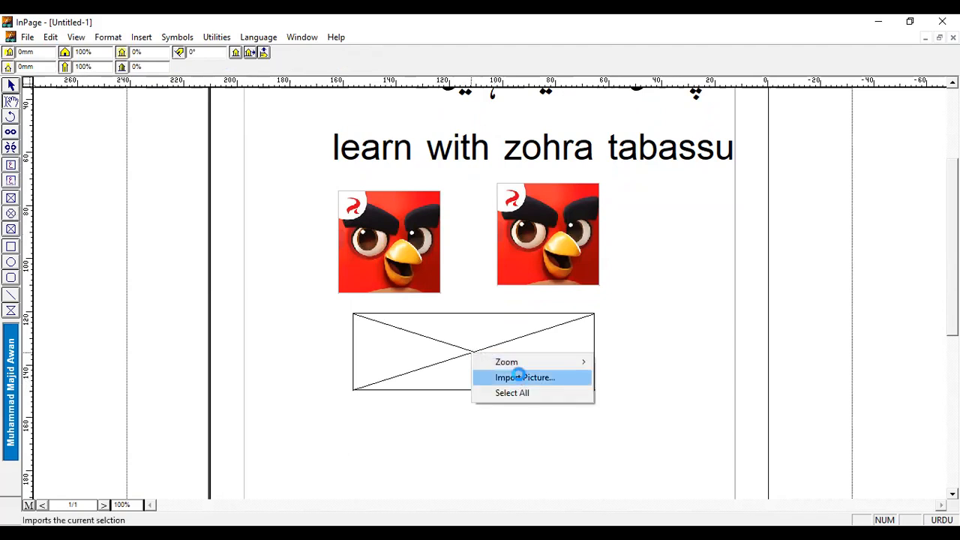
pyautogui.click(521, 378)
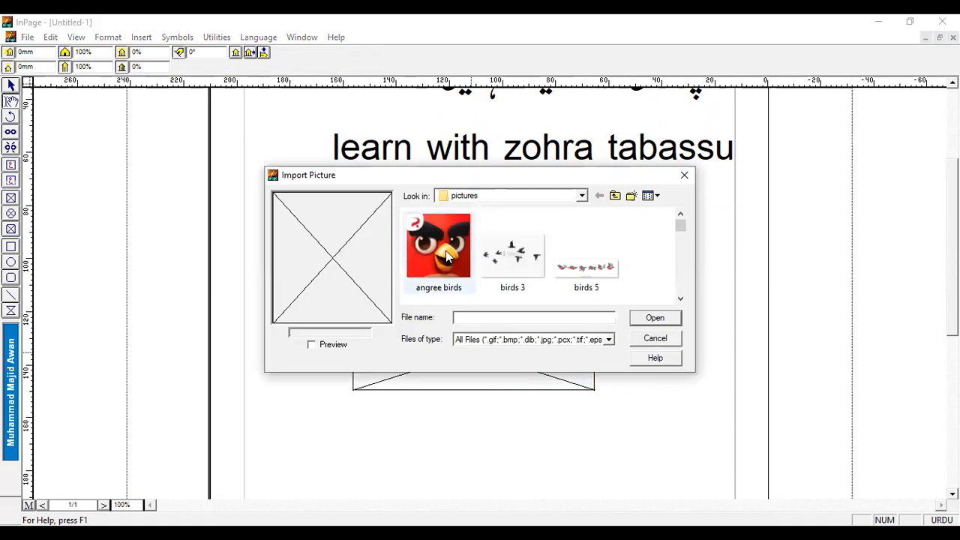
pyautogui.click(441, 252)
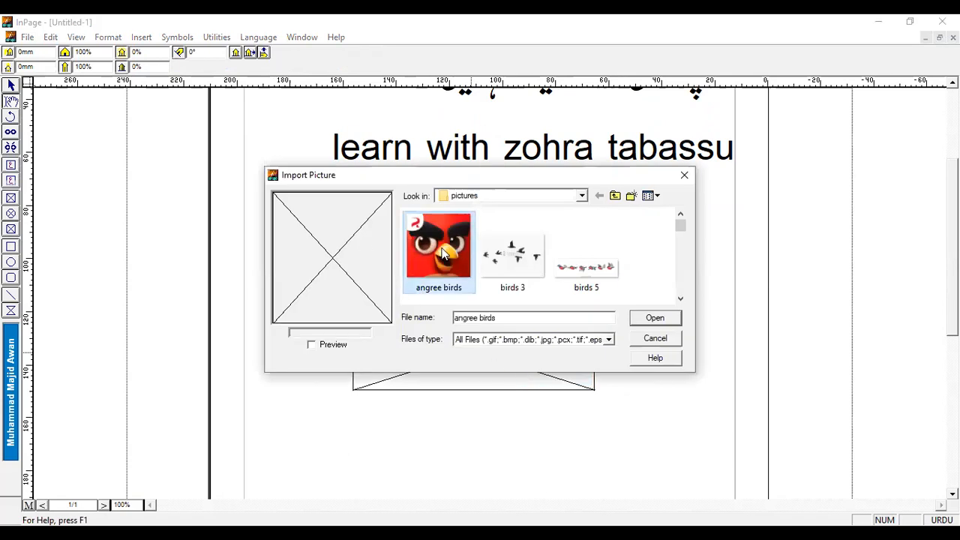
pyautogui.click(654, 319)
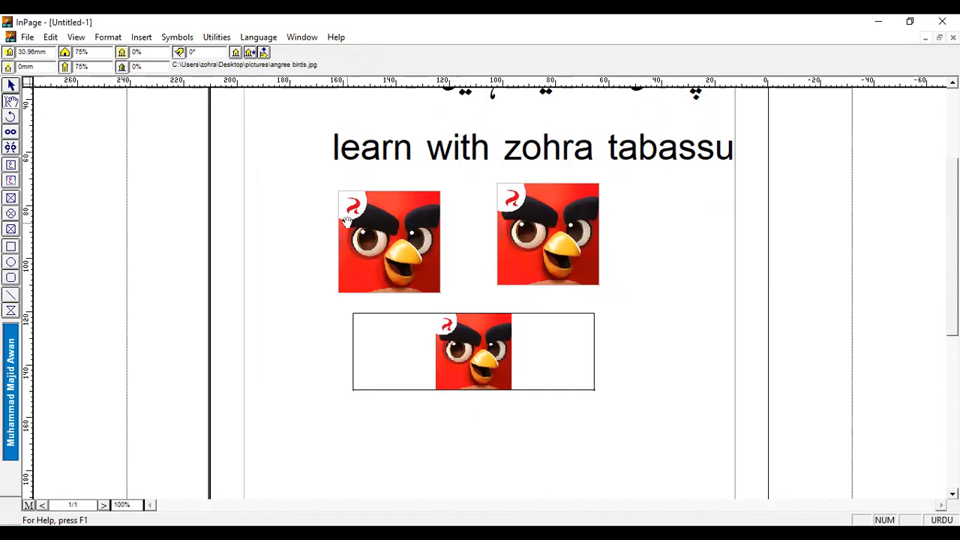
# Shift the imported picture to the left end of its box and narrow the box to about 45 mm
pyautogui.moveTo(475, 367); pyautogui.dragTo(390, 364)
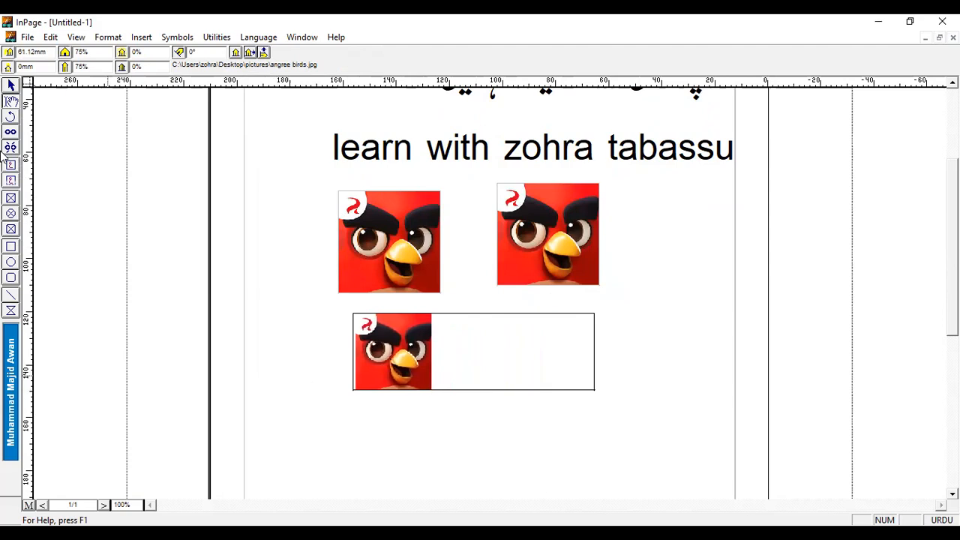
pyautogui.click(11, 85)
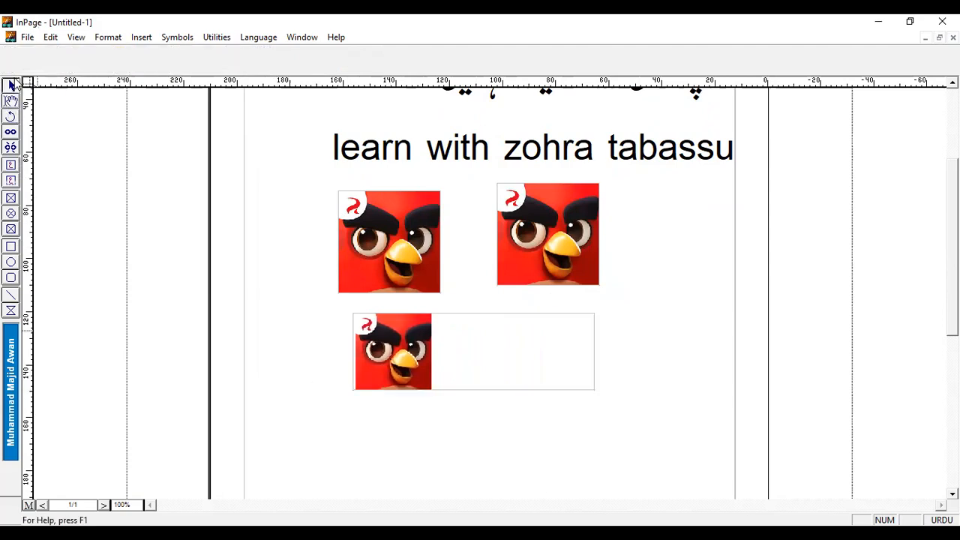
pyautogui.click(450, 350)
pyautogui.moveTo(595, 389); pyautogui.dragTo(472, 389)
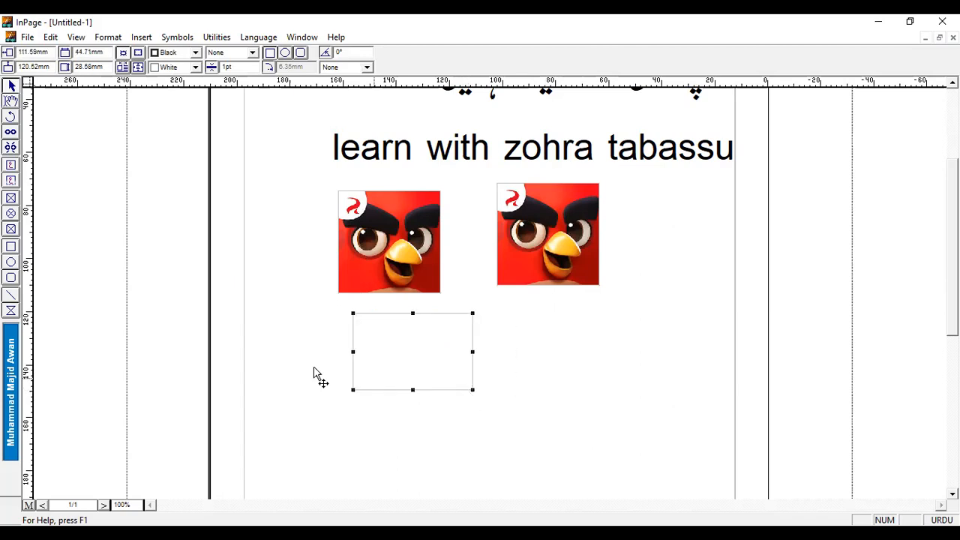
# Centre the angree birds picture inside the narrowed picture box
pyautogui.click(11, 100)
pyautogui.click(390, 360)
pyautogui.moveTo(435, 360); pyautogui.dragTo(434, 359)
pyautogui.moveTo(373, 345); pyautogui.dragTo(414, 353)
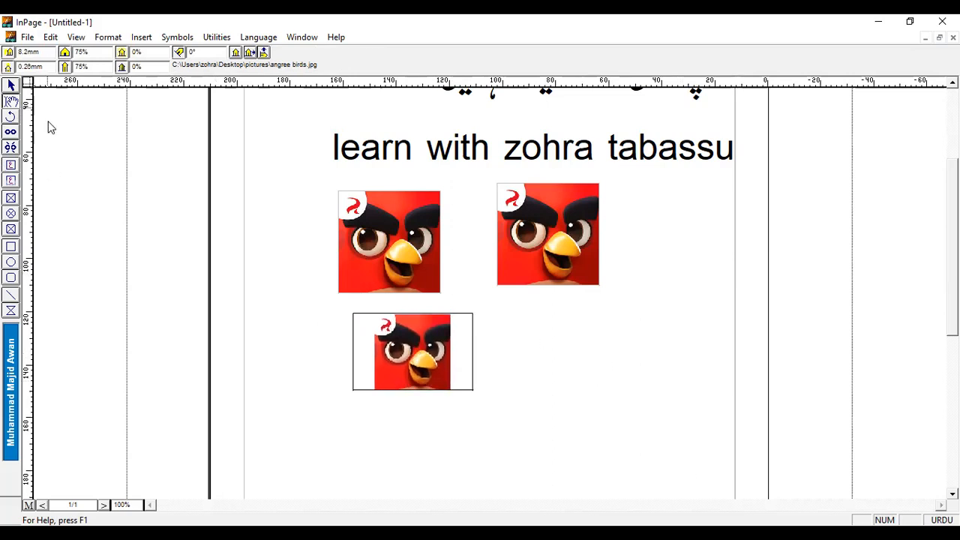
# Open the object settings of the upper-left bird picture and set its Angle1 to 78°
pyautogui.click(13, 85)
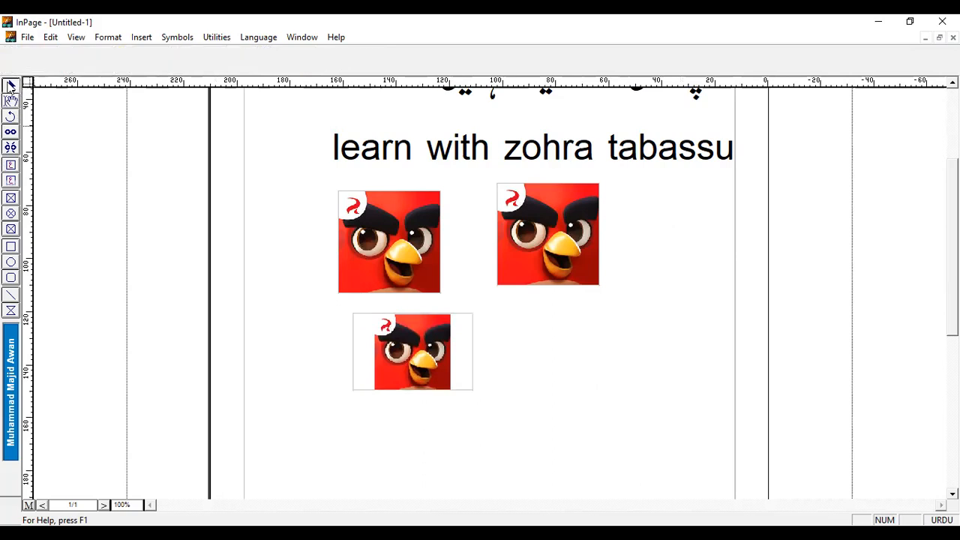
pyautogui.click(403, 253)
pyautogui.doubleClick(403, 252)
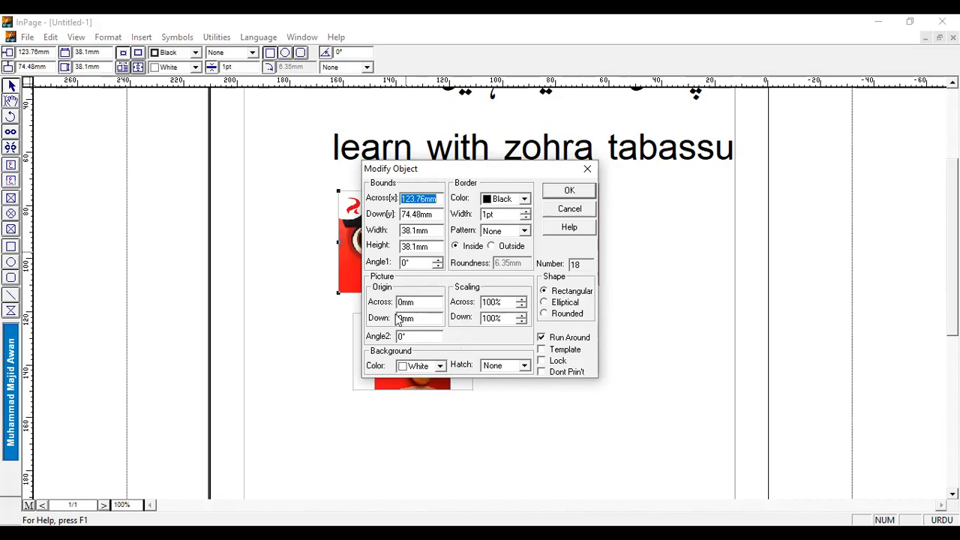
pyautogui.doubleClick(405, 262)
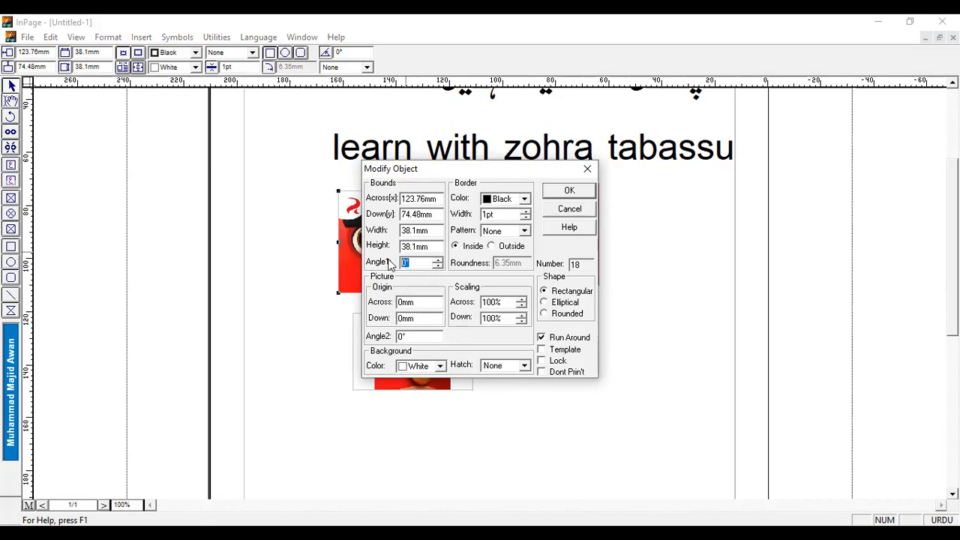
pyautogui.write('78')
# Give the picture a red 6pt border with the diamond-dot pattern and apply the object changes
pyautogui.click(524, 200)
pyautogui.click(508, 235)
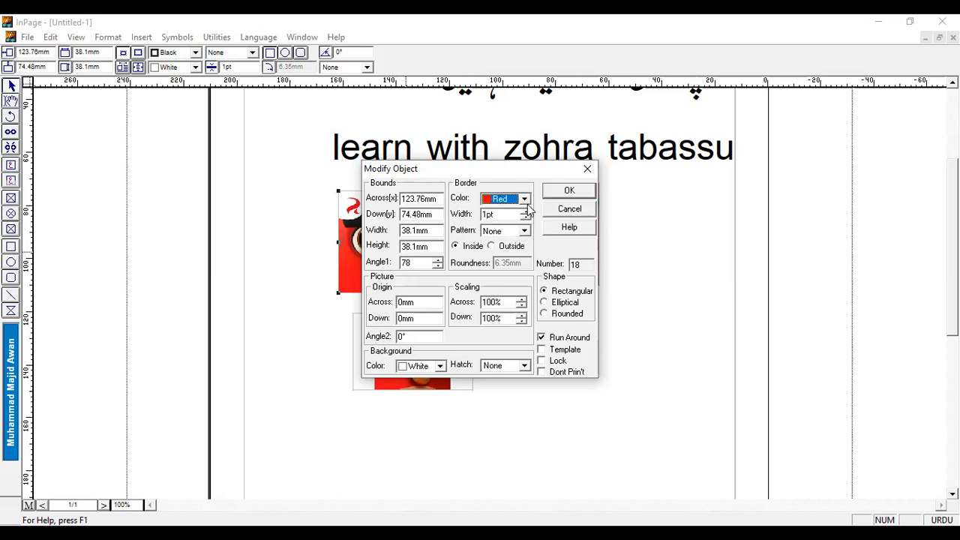
pyautogui.click(525, 211)
pyautogui.click(525, 211)
pyautogui.click(525, 210)
pyautogui.click(525, 211)
pyautogui.click(525, 211)
pyautogui.click(524, 231)
pyautogui.click(509, 264)
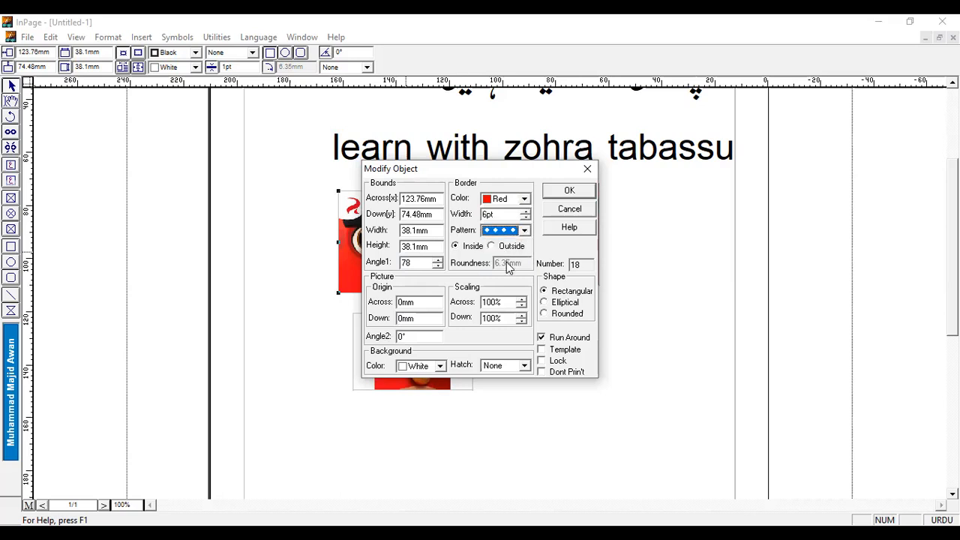
pyautogui.click(570, 192)
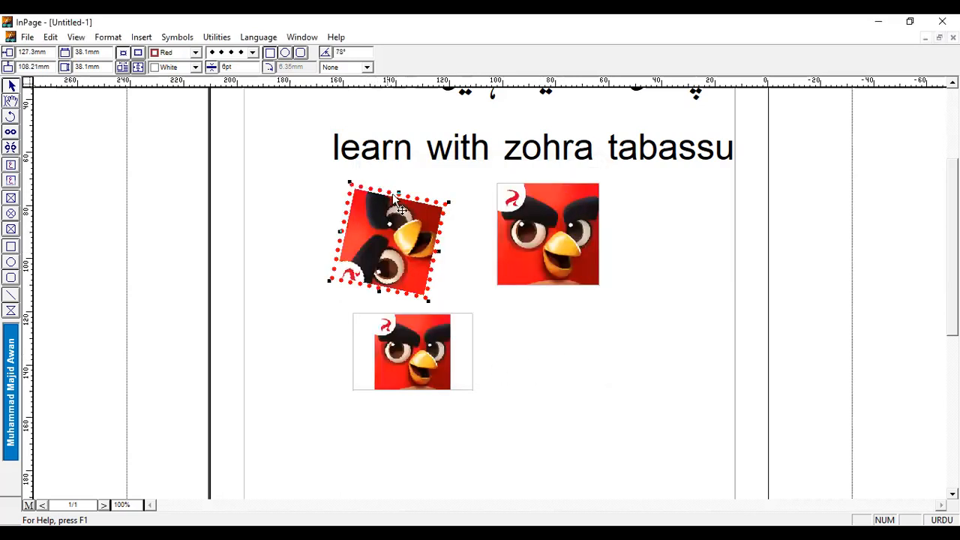
# Enlarge the rotated picture's frame to about 49 by 57 mm and deselect it
pyautogui.moveTo(428, 302); pyautogui.dragTo(468, 339)
pyautogui.moveTo(387, 259)
pyautogui.mouseDown()
pyautogui.moveTo(428, 265)
pyautogui.moveTo(388, 256)
pyautogui.mouseUp()
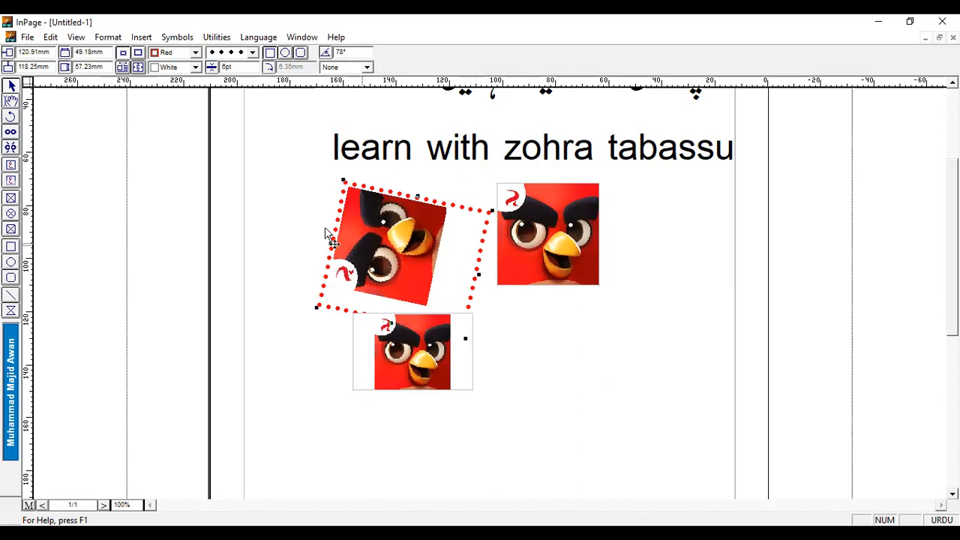
pyautogui.click(585, 367)
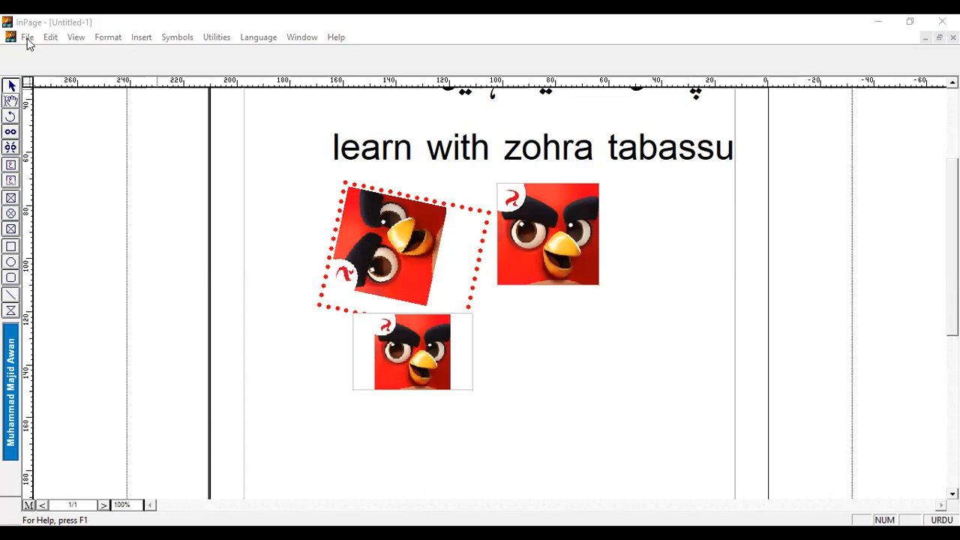
# Compare which of the Place, Import and Export commands are available with the hand tool and with the selection tool
pyautogui.click(27, 39)
pyautogui.click(545, 379)
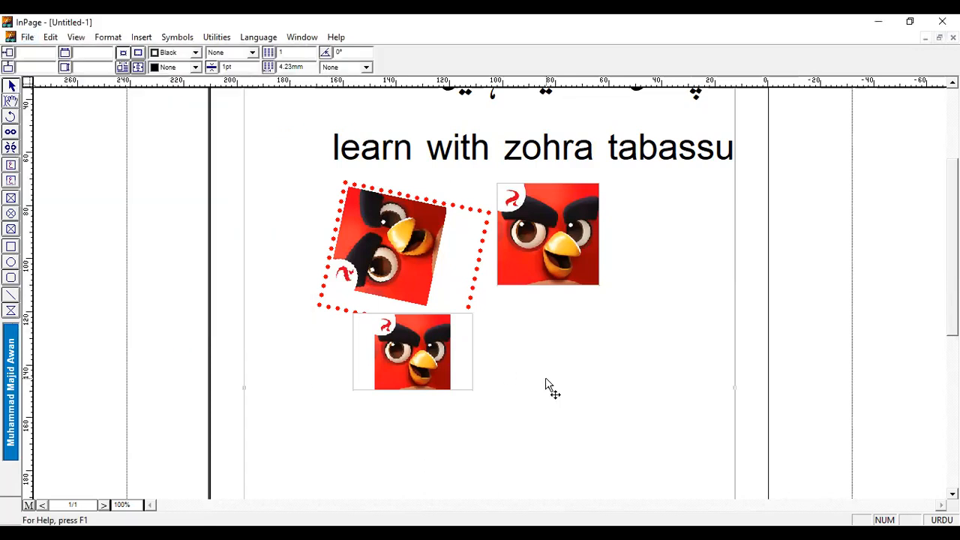
pyautogui.click(27, 39)
pyautogui.press('Escape')
pyautogui.click(12, 102)
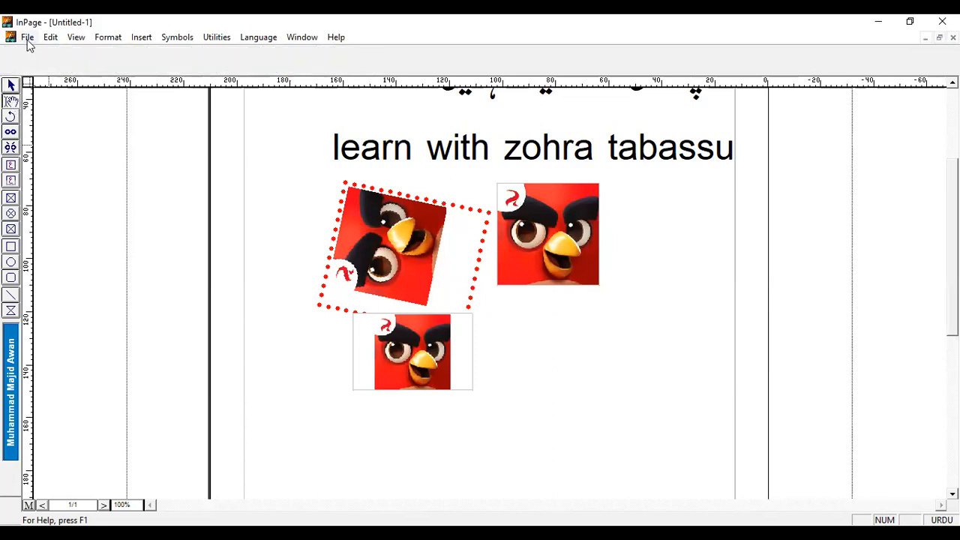
pyautogui.click(27, 38)
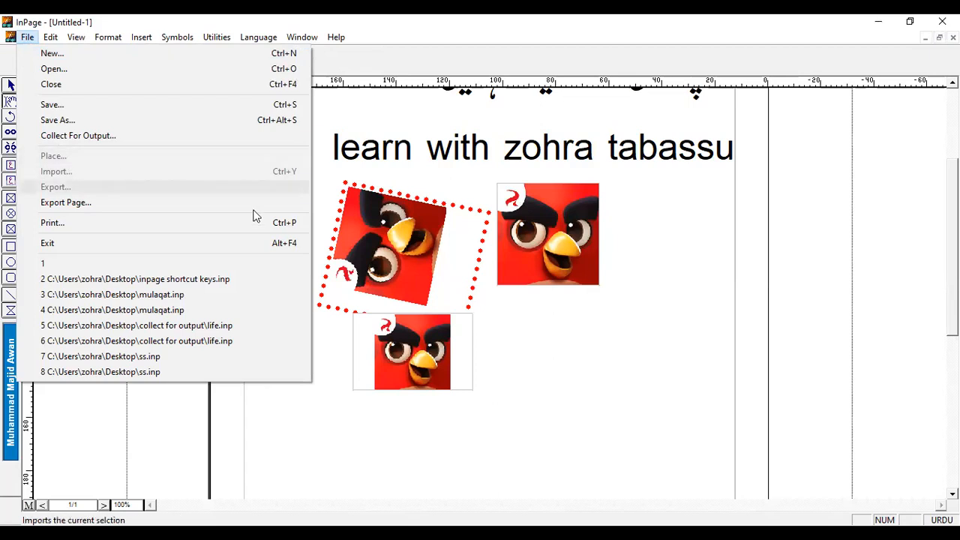
pyautogui.click(548, 331)
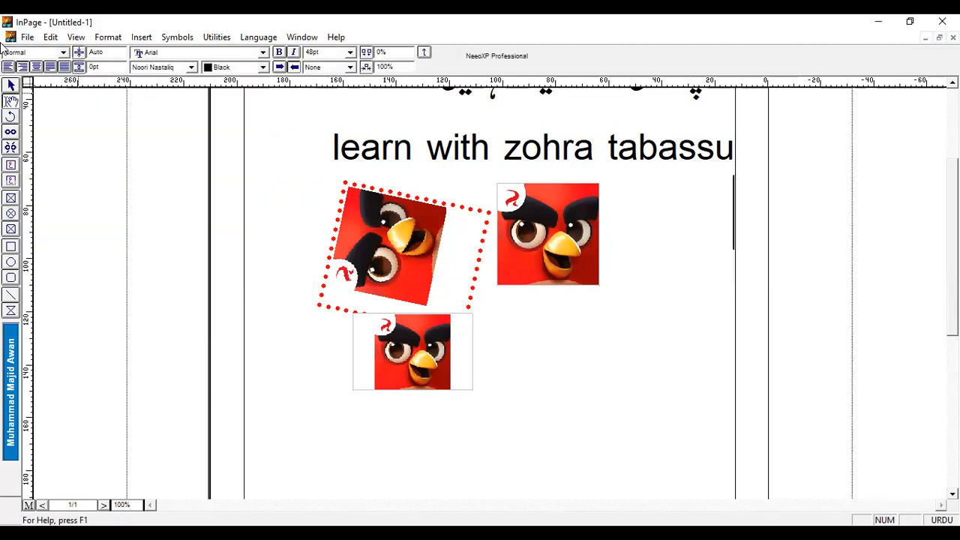
pyautogui.click(11, 87)
pyautogui.click(27, 38)
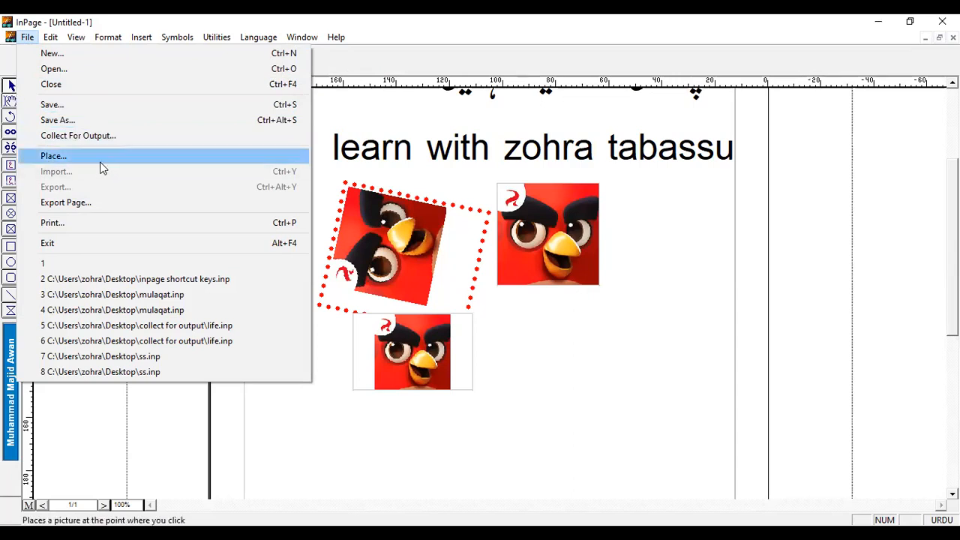
# Check which of the Place, Import and Export commands the hand tool offers without a text cursor on the page
pyautogui.click(561, 417)
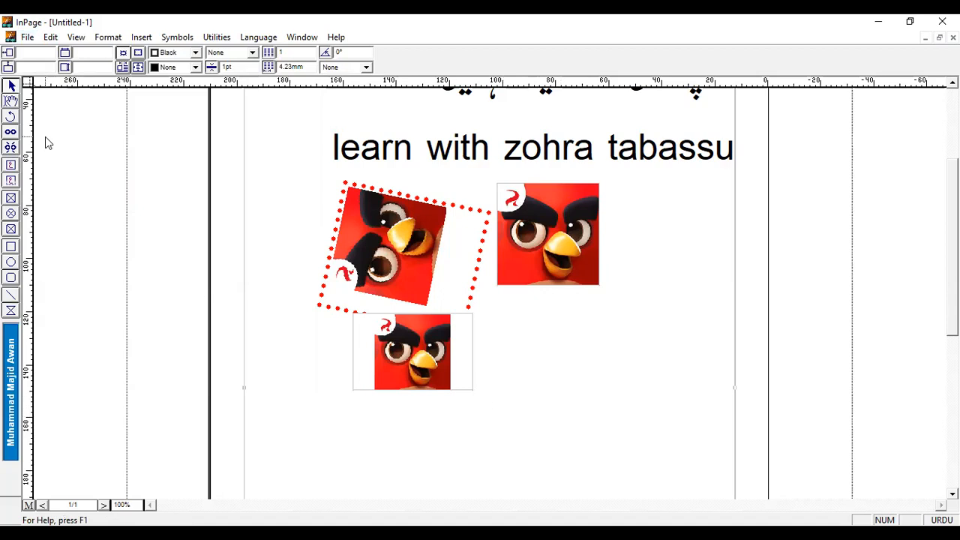
pyautogui.click(10, 101)
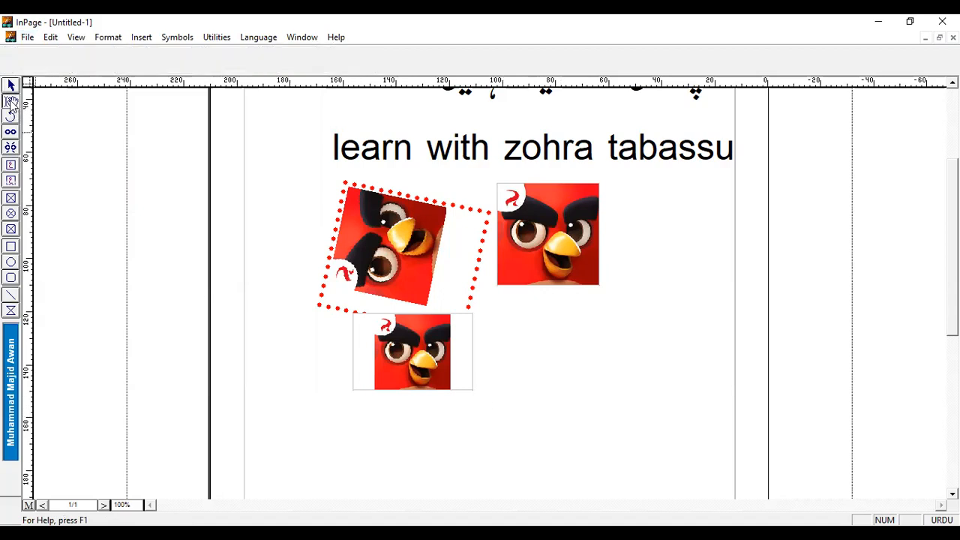
pyautogui.click(27, 37)
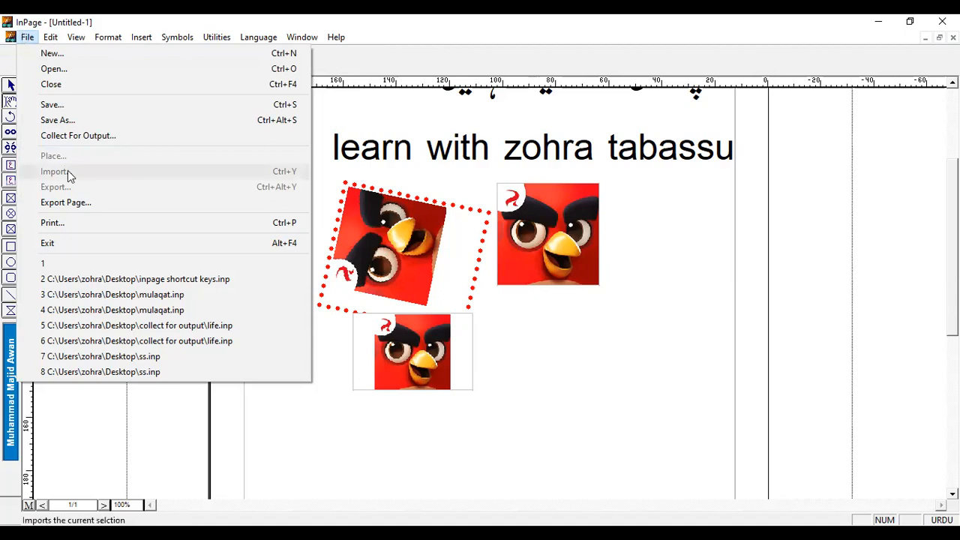
# Place the text cursor in the page's text box, start an import and set its location to the Desktop
pyautogui.click(564, 351)
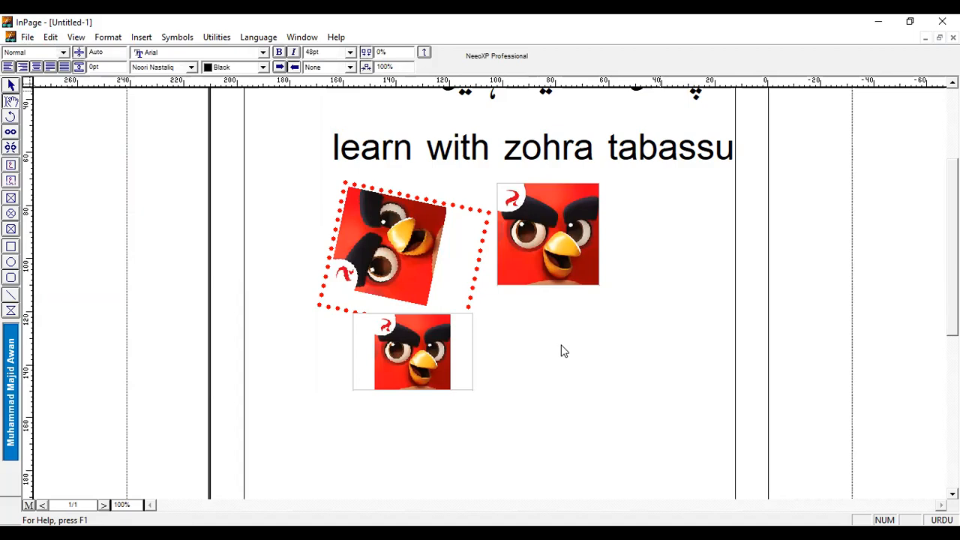
pyautogui.hotkey('alt', 'f')
pyautogui.click(27, 37)
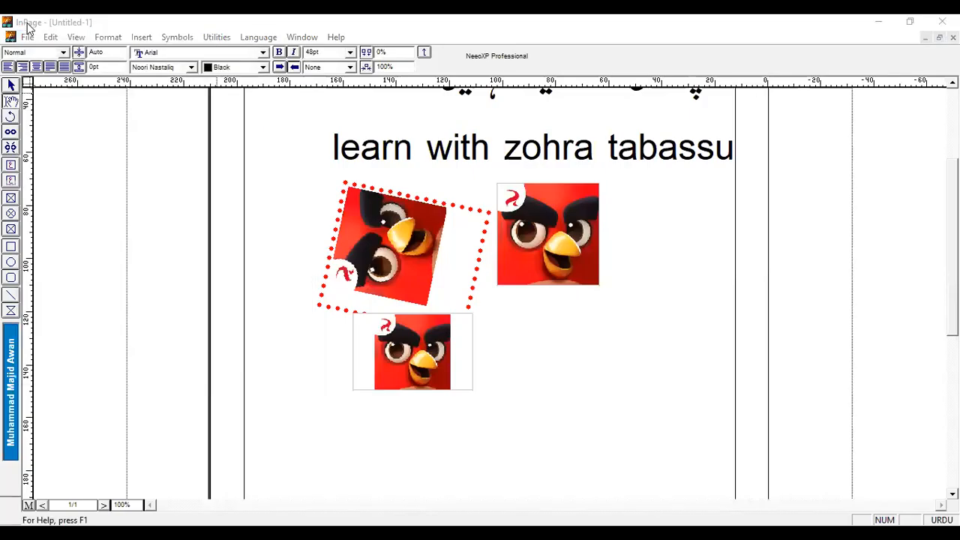
pyautogui.click(28, 37)
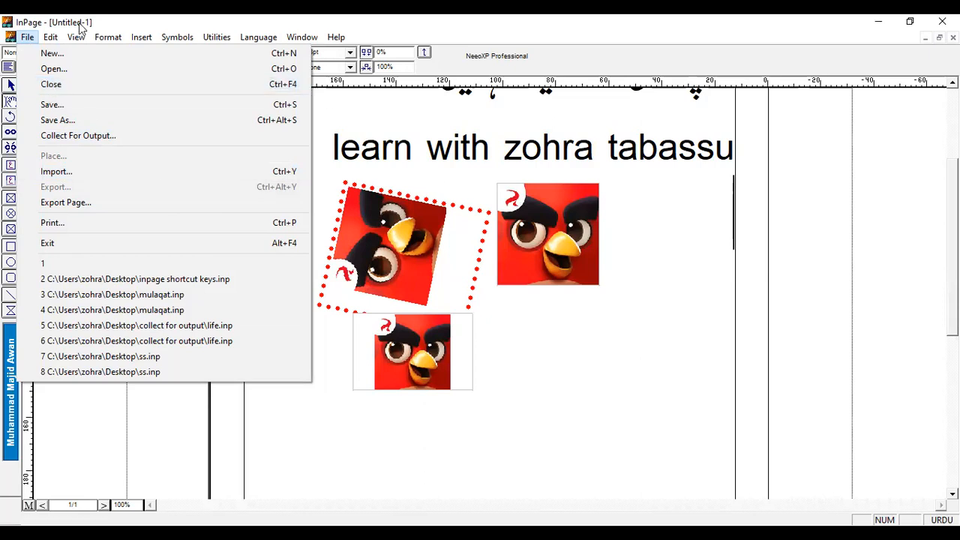
pyautogui.click(108, 179)
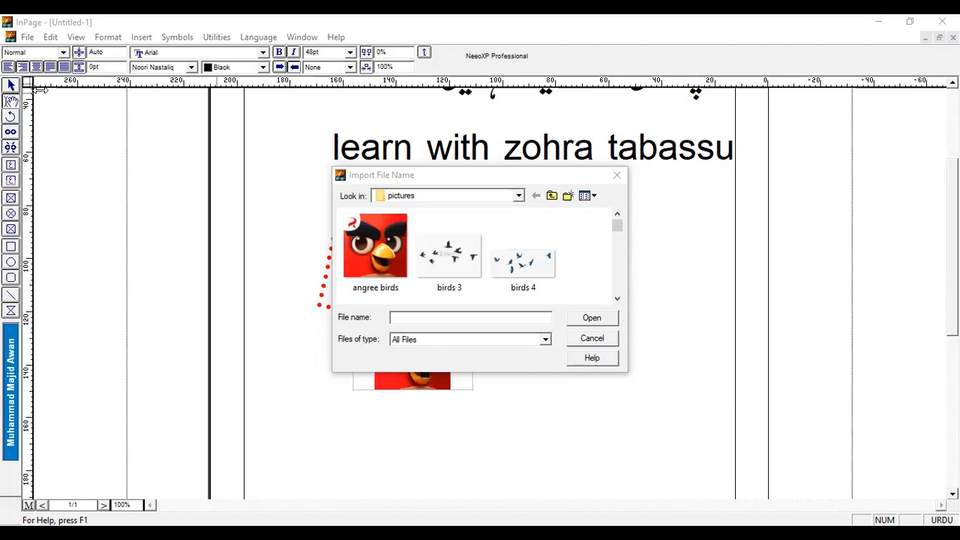
pyautogui.click(518, 195)
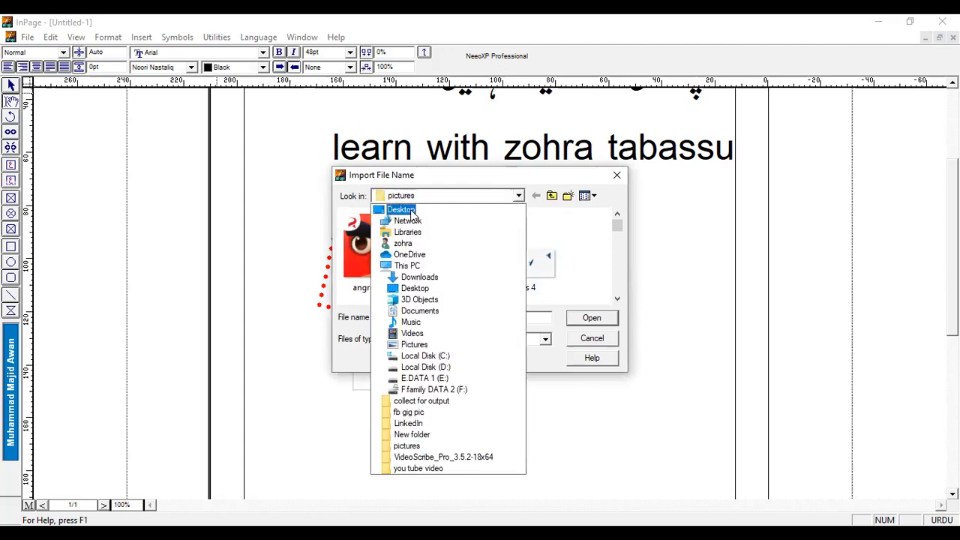
pyautogui.click(411, 212)
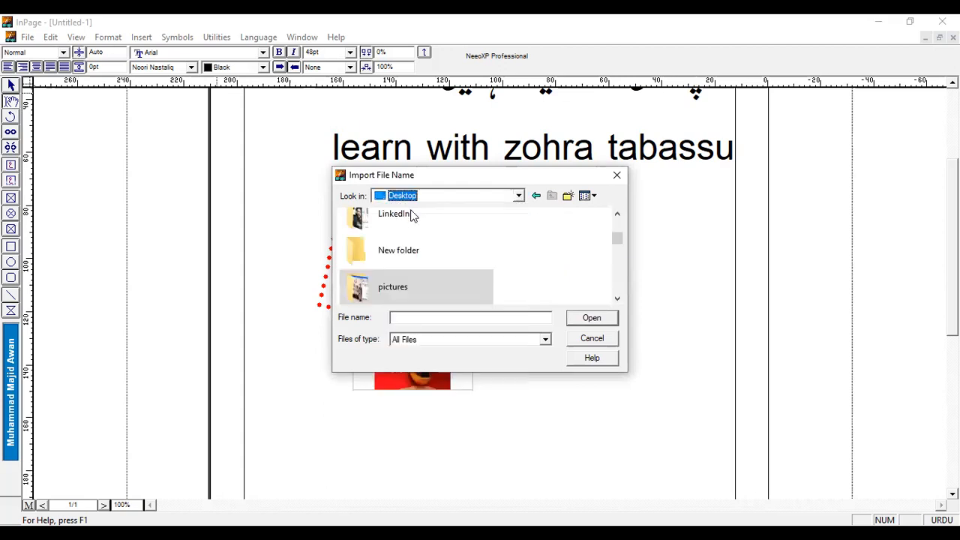
# Try to import the text document IMPORT FILE from the Desktop with the file type All Files
pyautogui.click(617, 298)
pyautogui.click(617, 298)
pyautogui.click(617, 298)
pyautogui.click(617, 298)
pyautogui.click(617, 297)
pyautogui.click(617, 298)
pyautogui.click(617, 298)
pyautogui.click(617, 297)
pyautogui.click(617, 297)
pyautogui.click(617, 298)
pyautogui.click(617, 298)
pyautogui.click(617, 298)
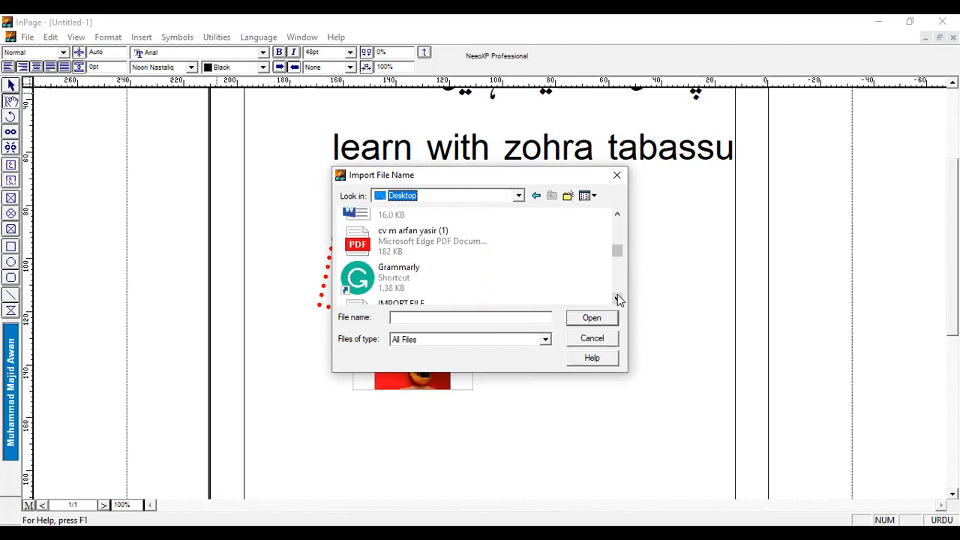
pyautogui.click(617, 297)
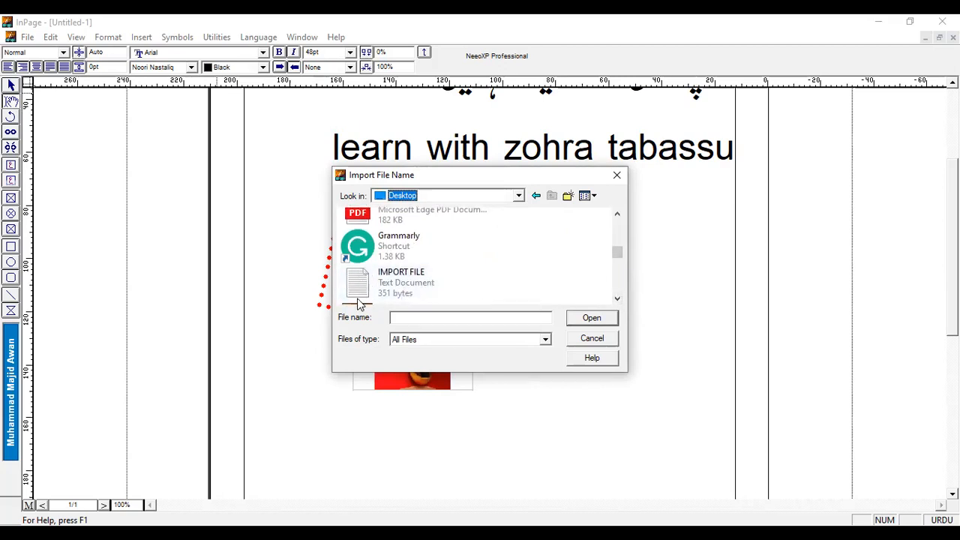
pyautogui.click(420, 285)
pyautogui.click(596, 319)
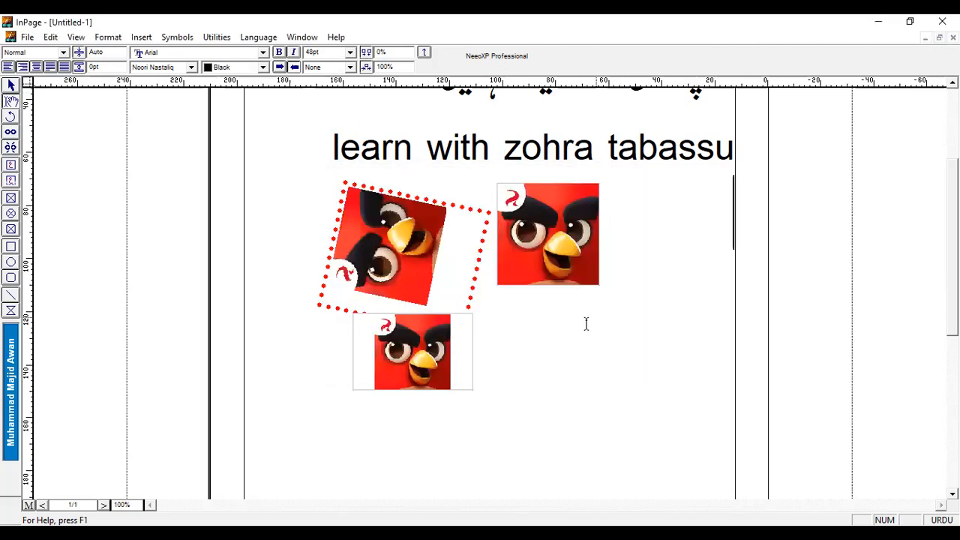
# Delete all three bird pictures below the English text line
pyautogui.click(480, 299)
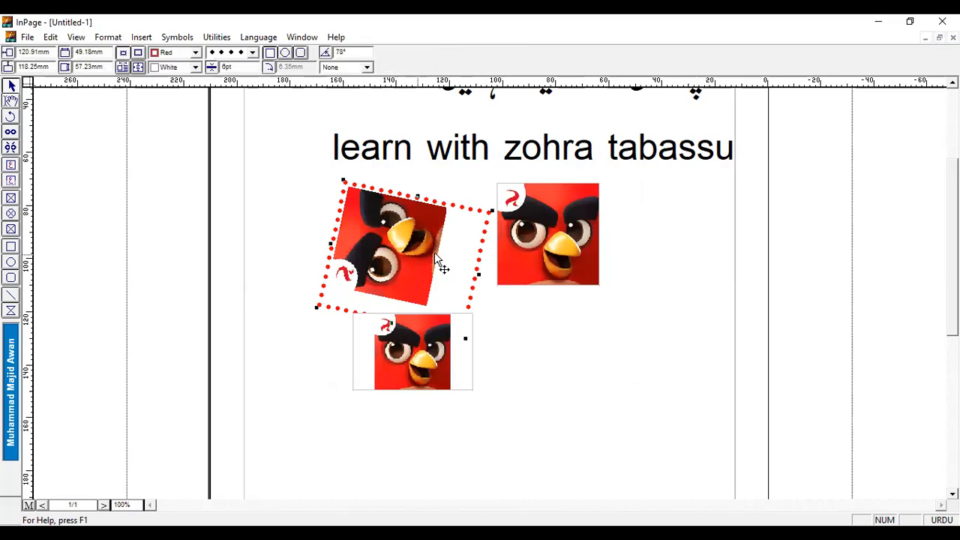
pyautogui.press('Delete')
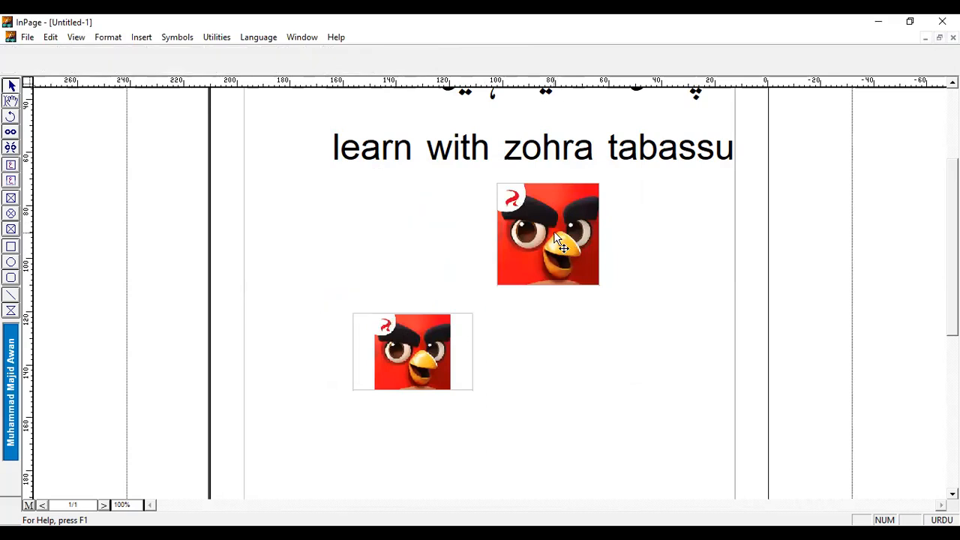
pyautogui.click(554, 234)
pyautogui.press('Delete')
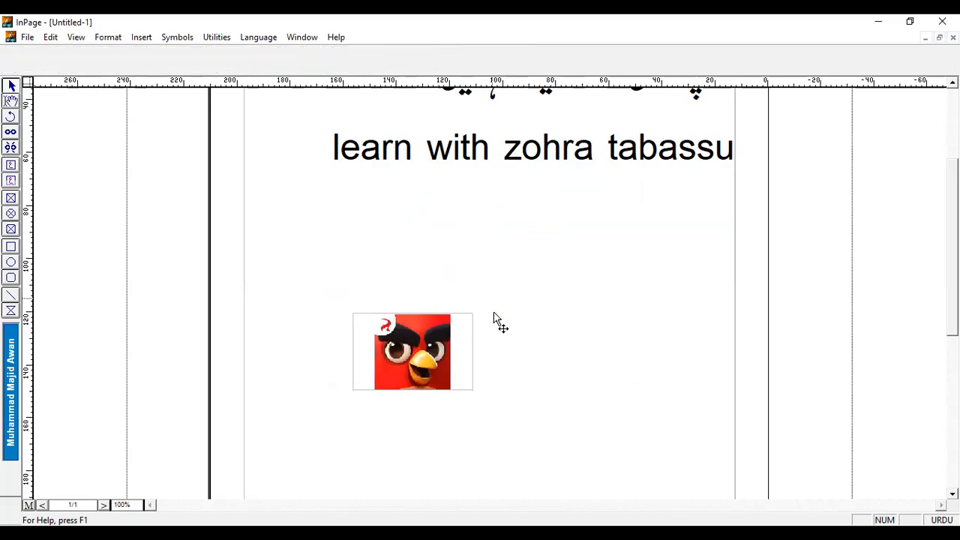
pyautogui.click(425, 356)
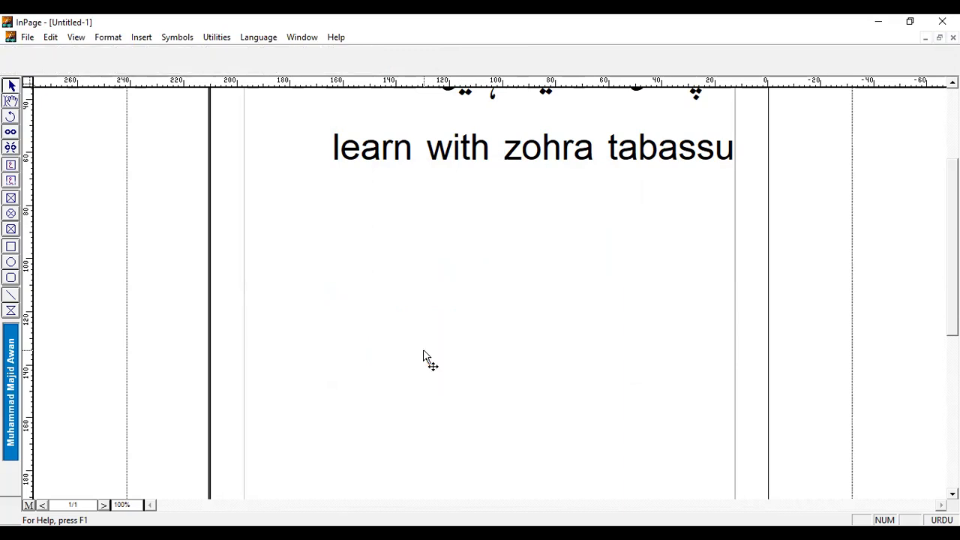
# Place the text cursor beside the word "learn" in the English line and try to import a file from the Desktop
pyautogui.scroll(3, 658, 318)
pyautogui.click(11, 101)
pyautogui.click(319, 312)
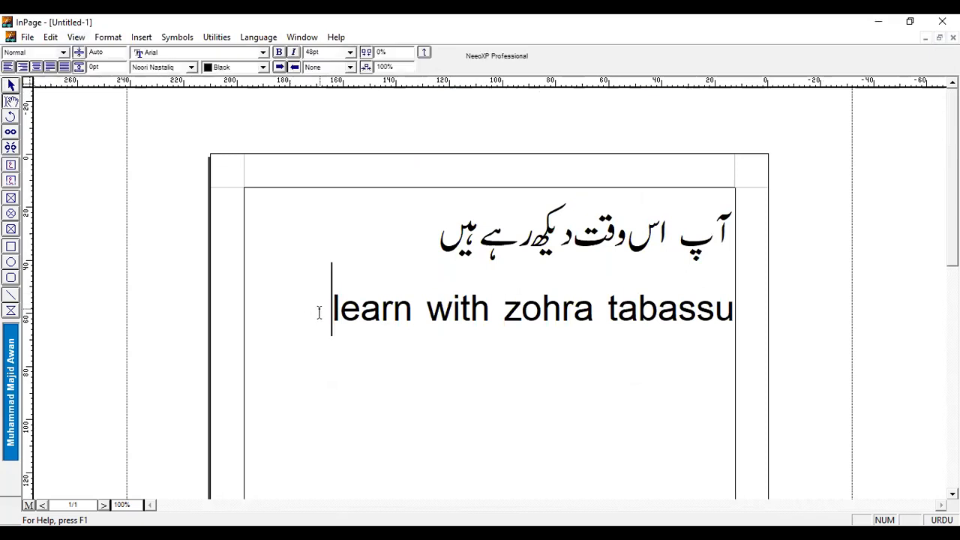
pyautogui.click(26, 36)
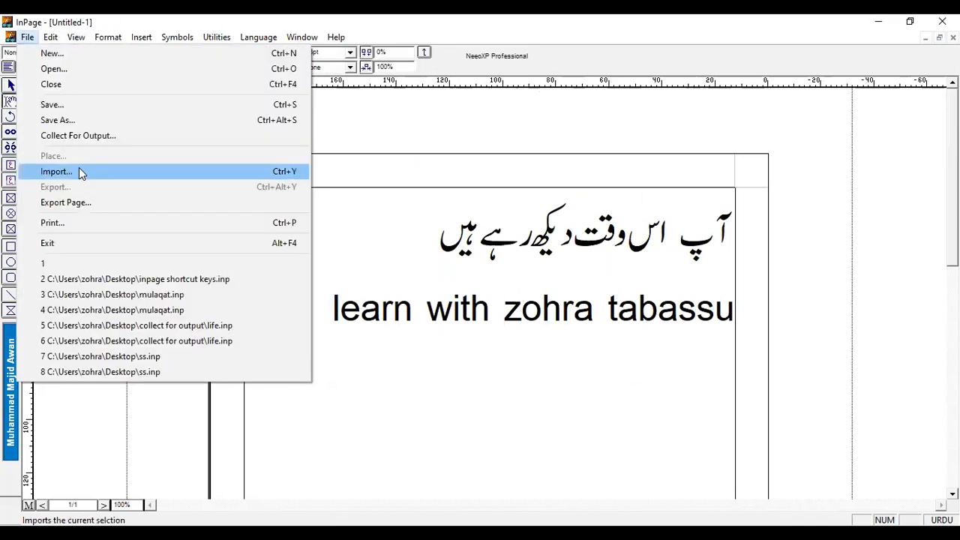
pyautogui.press('Return')
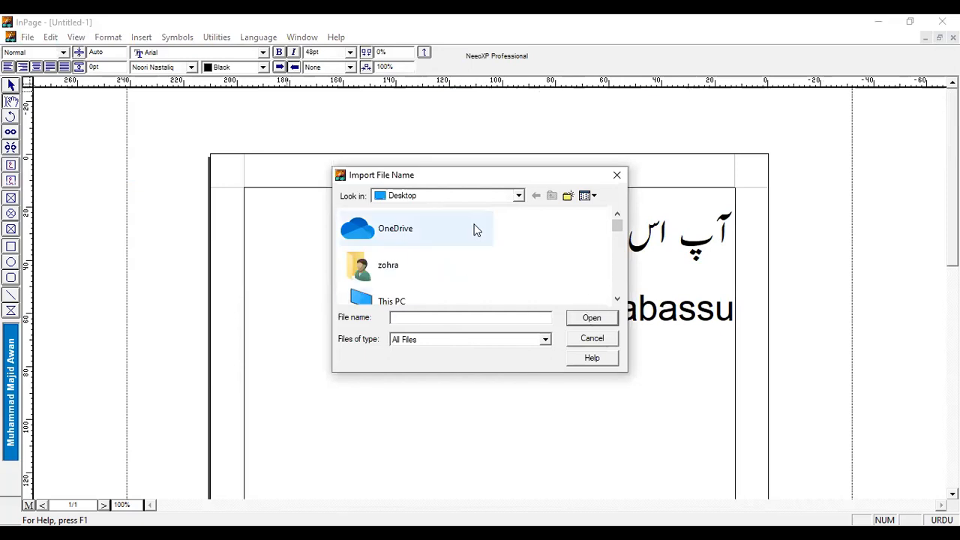
pyautogui.moveTo(615, 227); pyautogui.dragTo(616, 255)
pyautogui.click(434, 249)
pyautogui.press('Return')
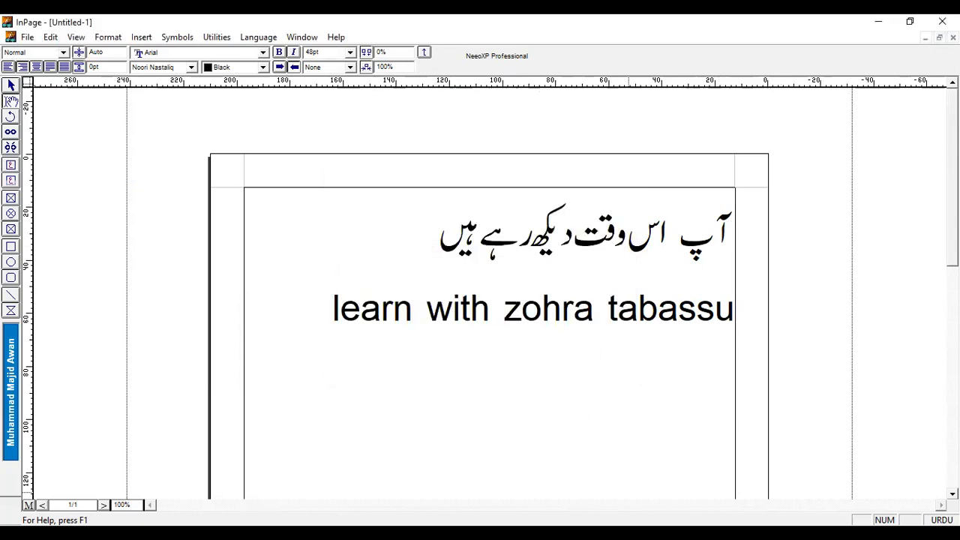
# Switch to the master page and return to the document page
pyautogui.click(28, 504)
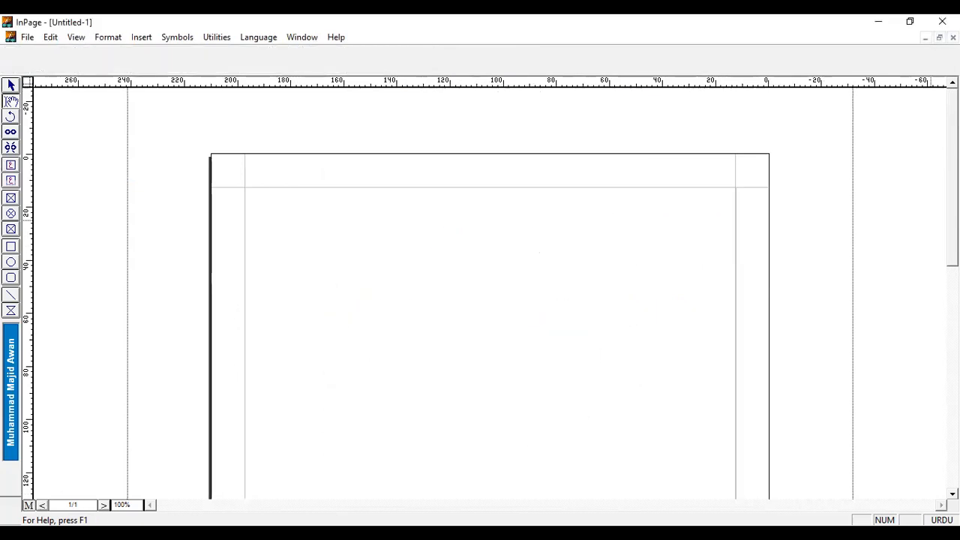
pyautogui.click(30, 503)
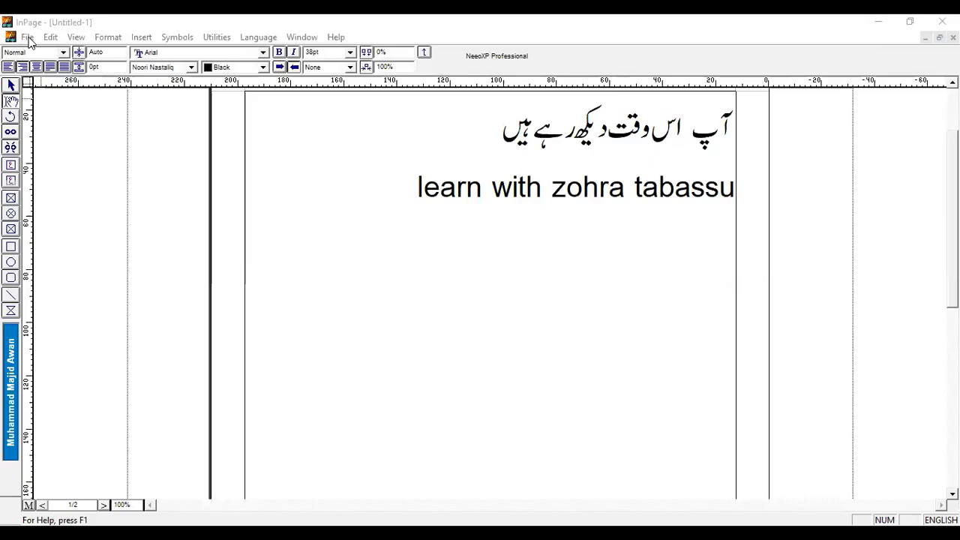
# Import the text document IMPORT FILE from the Desktop using the file type Text Files
pyautogui.click(27, 37)
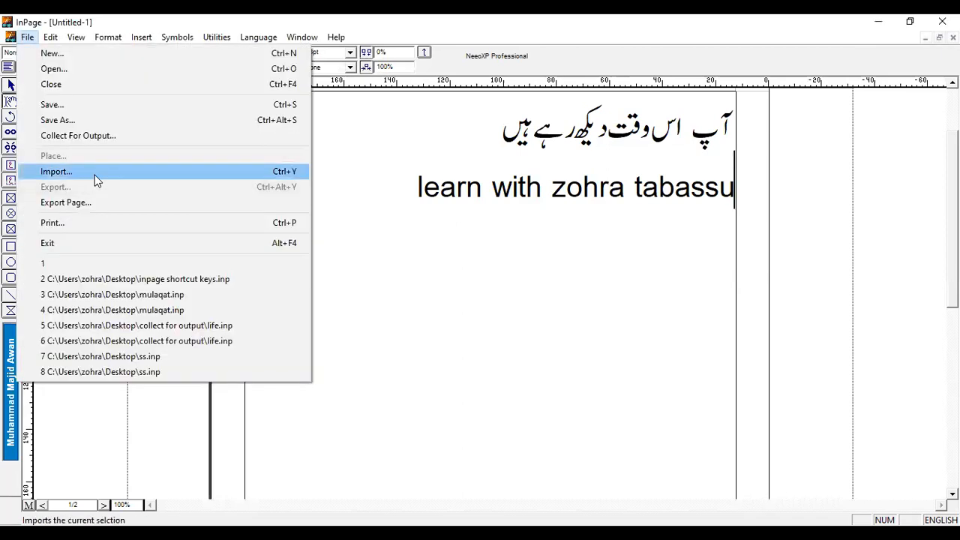
pyautogui.click(94, 180)
pyautogui.click(617, 299)
pyautogui.click(617, 298)
pyautogui.click(617, 298)
pyautogui.click(617, 299)
pyautogui.click(617, 298)
pyautogui.click(617, 298)
pyautogui.click(617, 298)
pyautogui.click(617, 298)
pyautogui.click(617, 298)
pyautogui.click(617, 298)
pyautogui.click(617, 298)
pyautogui.click(617, 298)
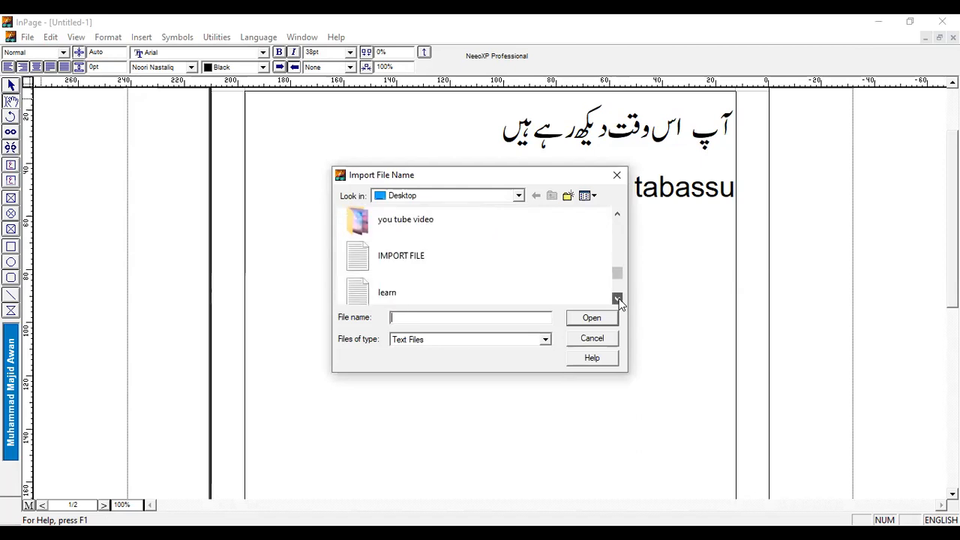
pyautogui.click(429, 254)
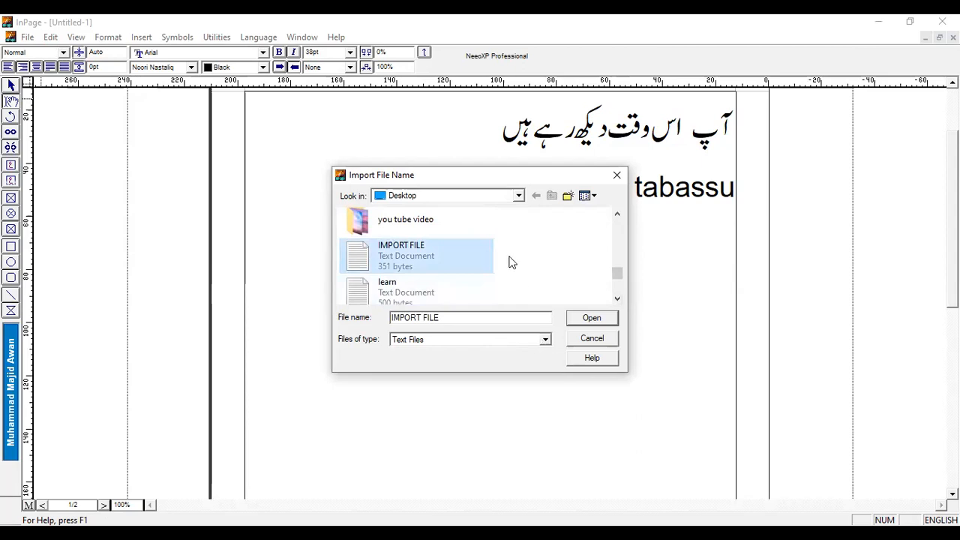
pyautogui.click(545, 340)
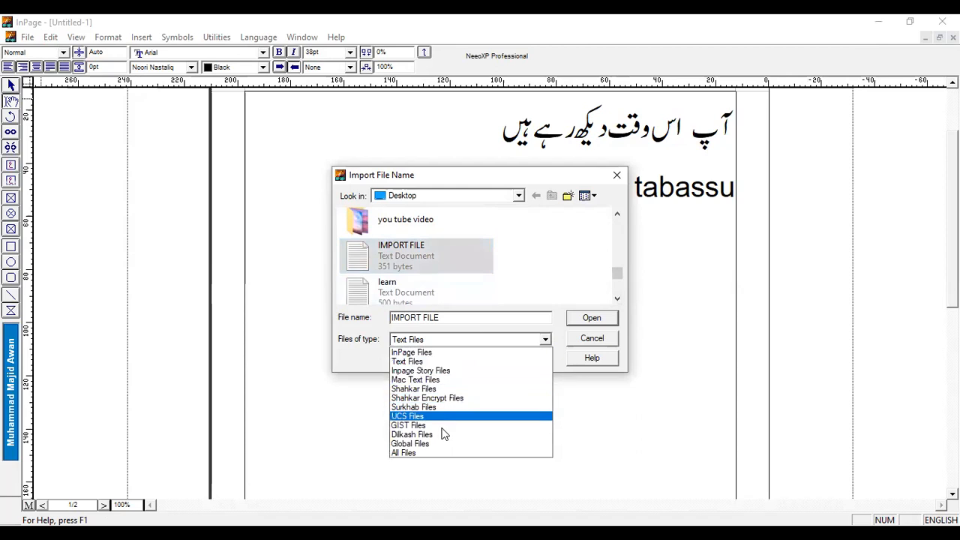
pyautogui.click(418, 363)
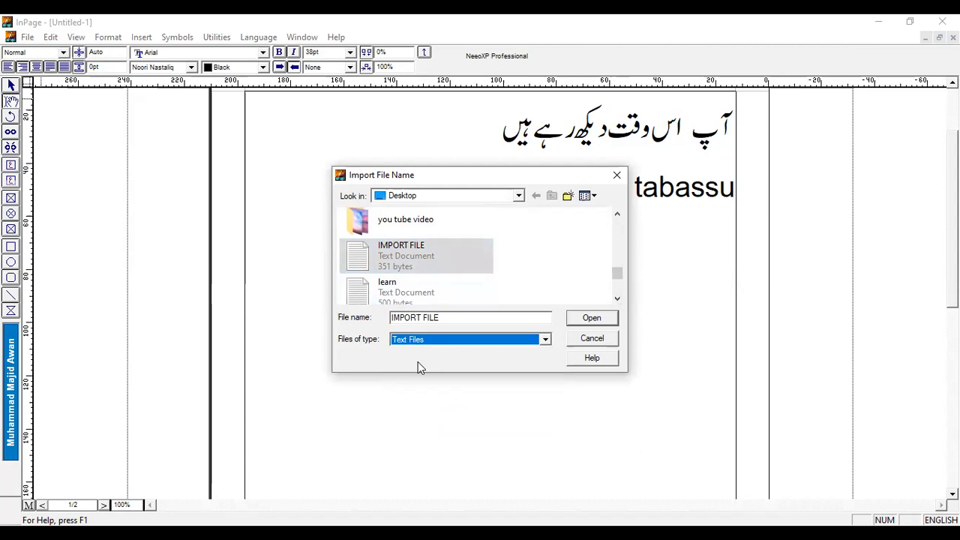
pyautogui.click(591, 318)
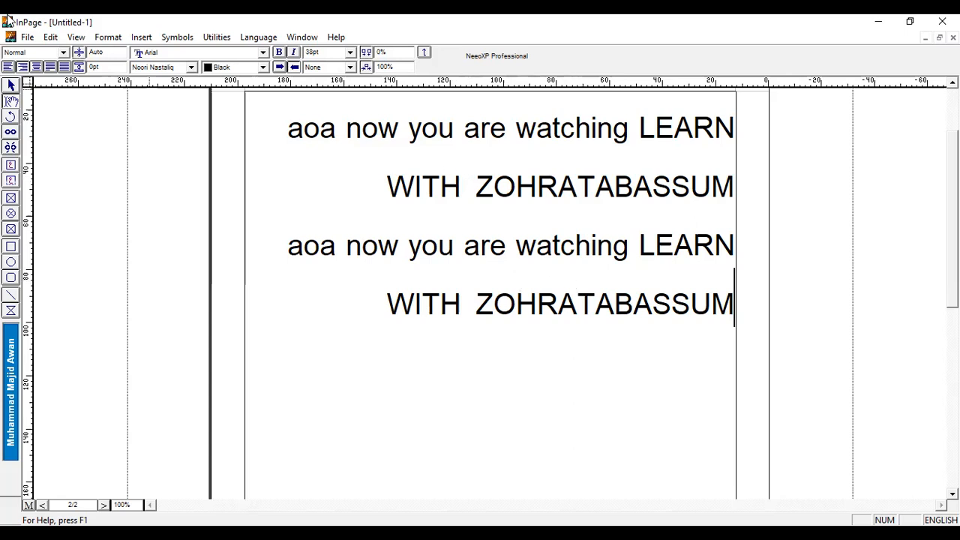
# Try to import the text document "learn" from the Desktop with the file type All Files
pyautogui.click(25, 36)
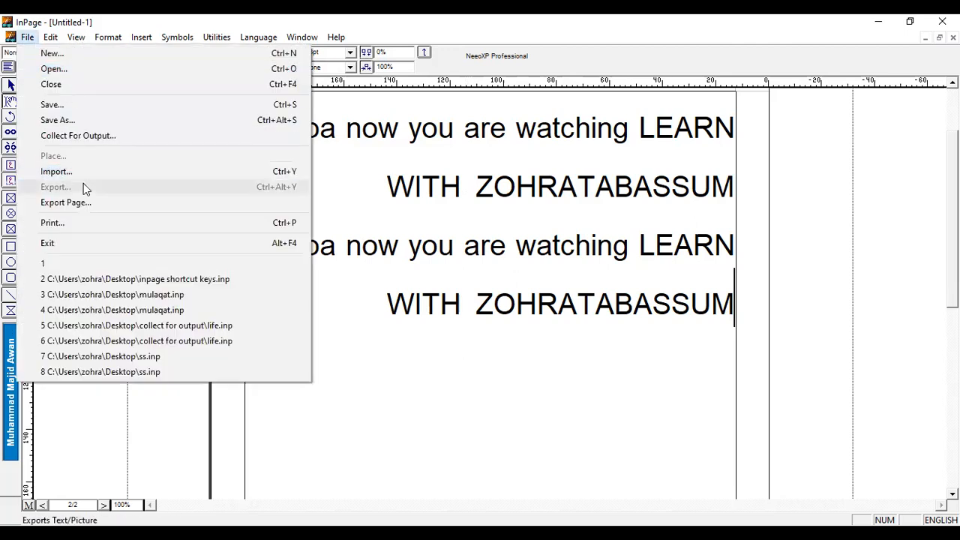
pyautogui.click(85, 173)
pyautogui.click(618, 301)
pyautogui.click(618, 300)
pyautogui.click(618, 300)
pyautogui.click(618, 300)
pyautogui.click(618, 301)
pyautogui.click(617, 300)
pyautogui.click(617, 300)
pyautogui.click(618, 301)
pyautogui.click(618, 301)
pyautogui.click(356, 288)
pyautogui.click(524, 340)
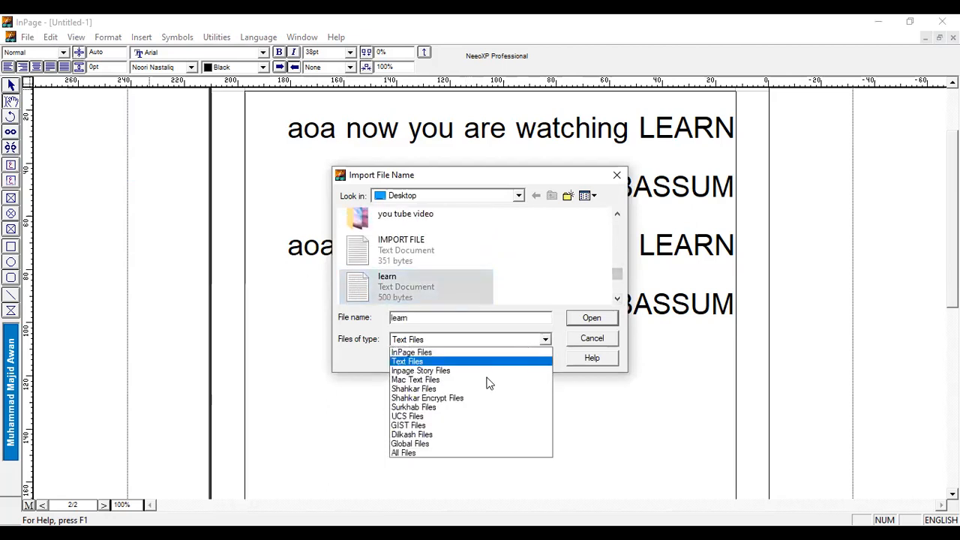
pyautogui.click(449, 453)
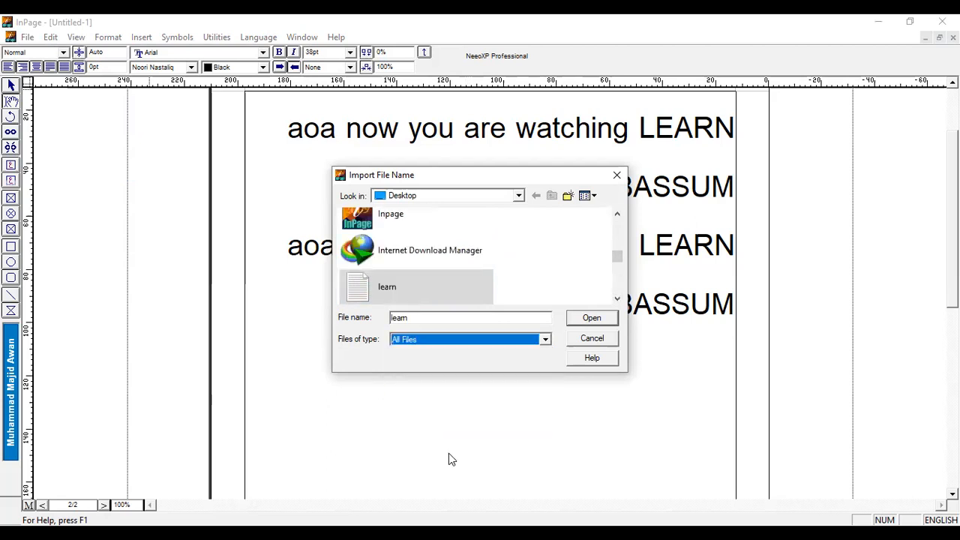
pyautogui.click(407, 294)
pyautogui.click(572, 321)
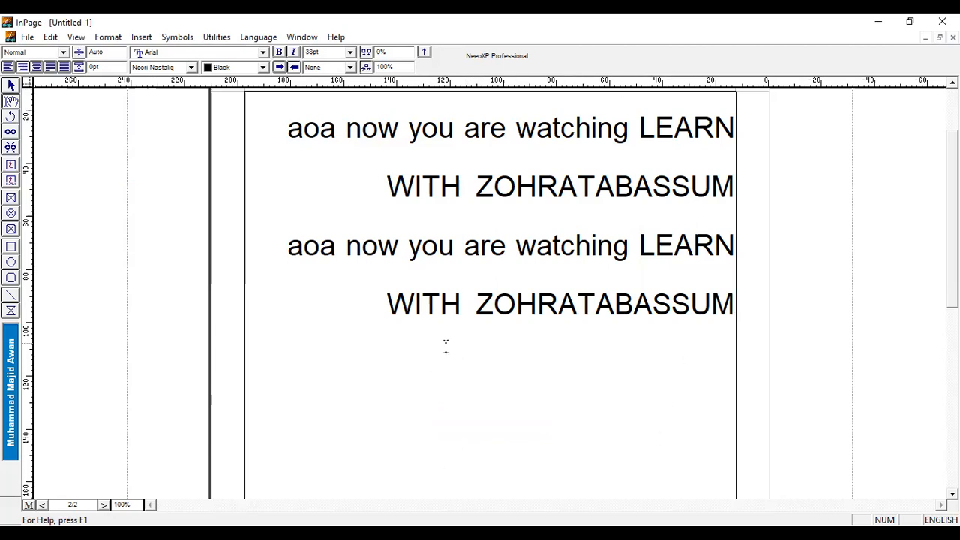
# Import the text document "learn" from the Desktop in front of the last "WITH", using the file type Text Files
pyautogui.click(390, 307)
pyautogui.press('BackSpace')
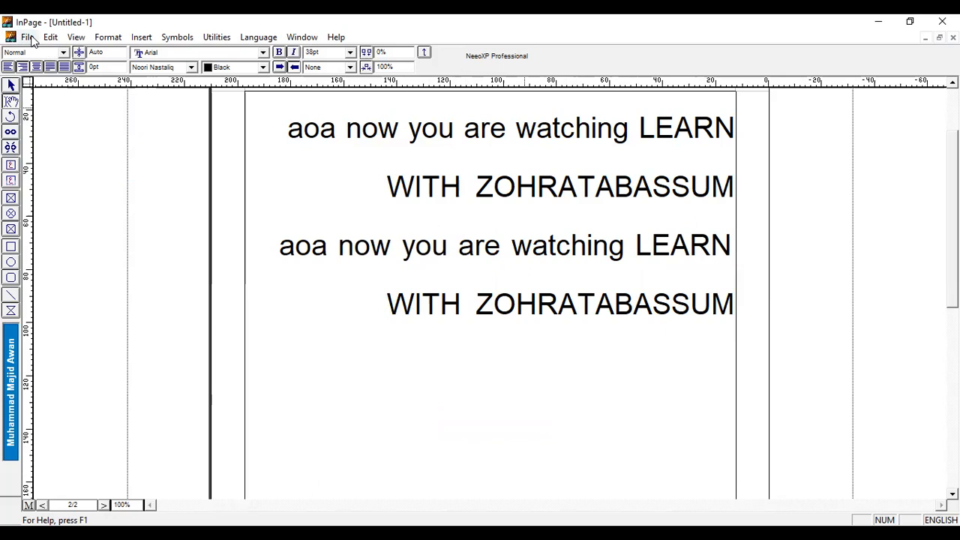
pyautogui.hotkey('alt', 'f')
pyautogui.click(71, 174)
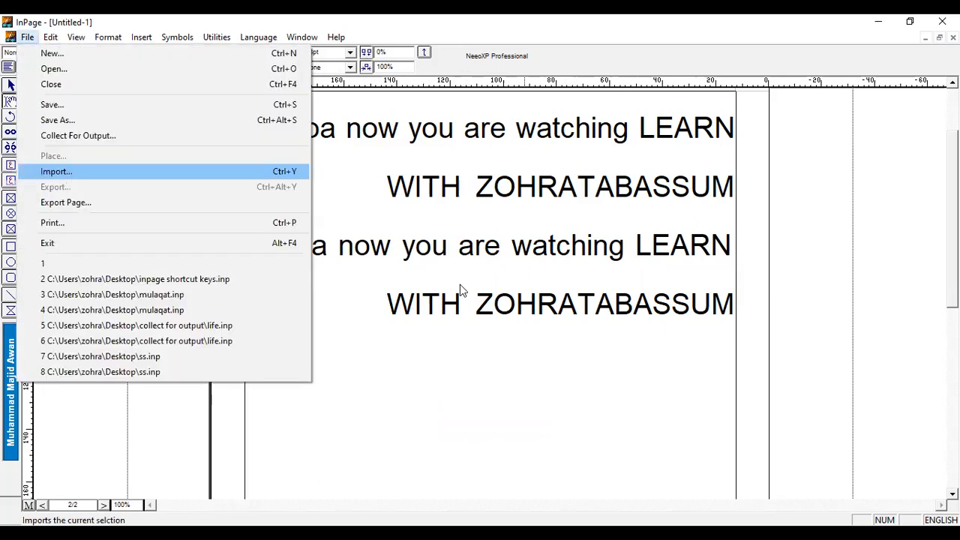
pyautogui.click(617, 300)
pyautogui.click(617, 300)
pyautogui.click(617, 300)
pyautogui.click(617, 300)
pyautogui.click(617, 300)
pyautogui.click(617, 300)
pyautogui.click(617, 300)
pyautogui.click(617, 300)
pyautogui.click(617, 300)
pyautogui.click(617, 300)
pyautogui.click(617, 300)
pyautogui.click(617, 300)
pyautogui.click(617, 300)
pyautogui.click(617, 300)
pyautogui.click(617, 300)
pyautogui.click(617, 300)
pyautogui.click(617, 300)
pyautogui.click(617, 300)
pyautogui.click(617, 300)
pyautogui.click(617, 300)
pyautogui.click(617, 300)
pyautogui.click(617, 300)
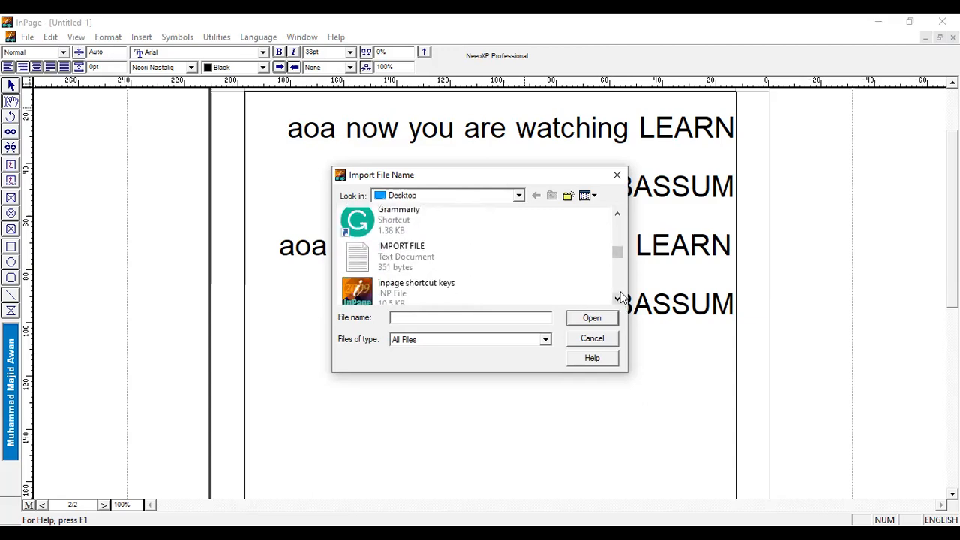
pyautogui.click(617, 298)
pyautogui.click(617, 299)
pyautogui.click(617, 299)
pyautogui.click(617, 299)
pyautogui.click(617, 299)
pyautogui.click(387, 281)
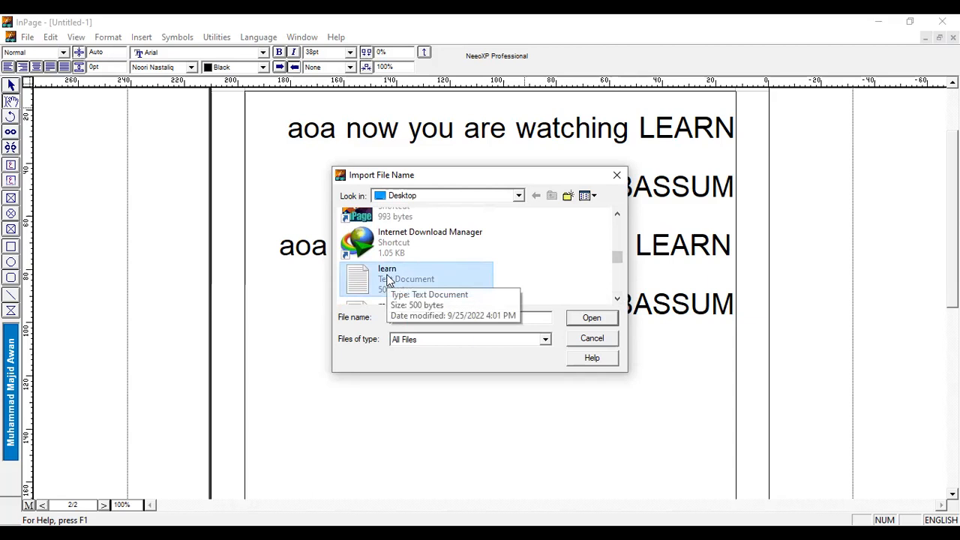
pyautogui.click(459, 344)
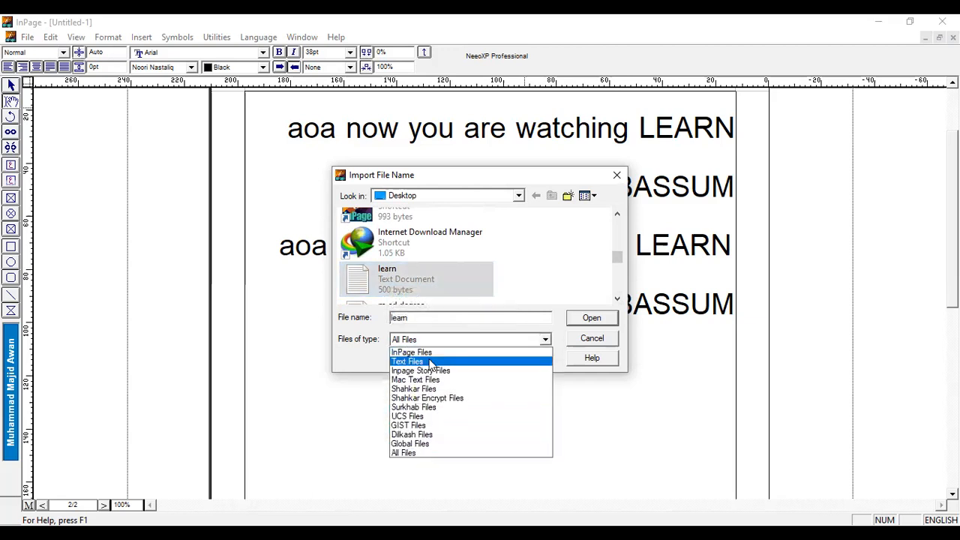
pyautogui.click(430, 363)
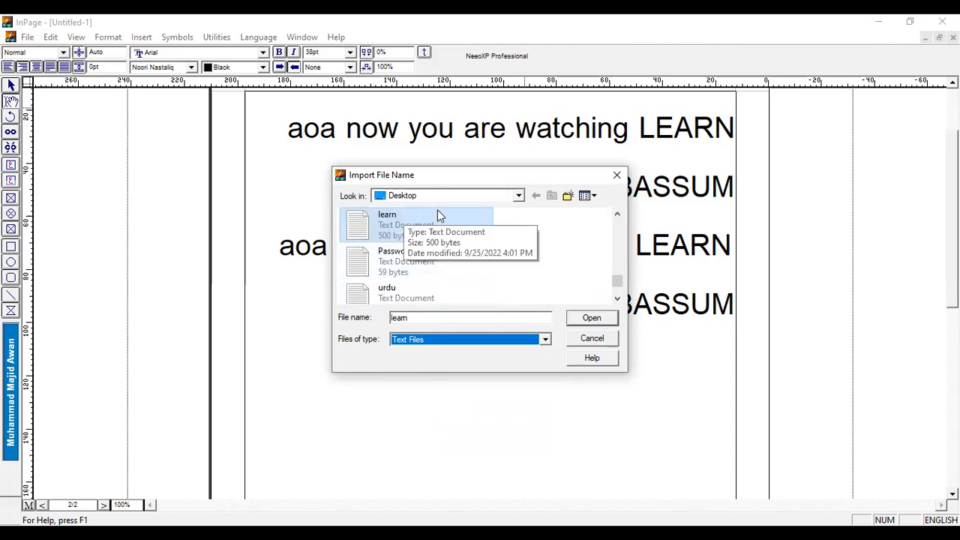
pyautogui.click(590, 319)
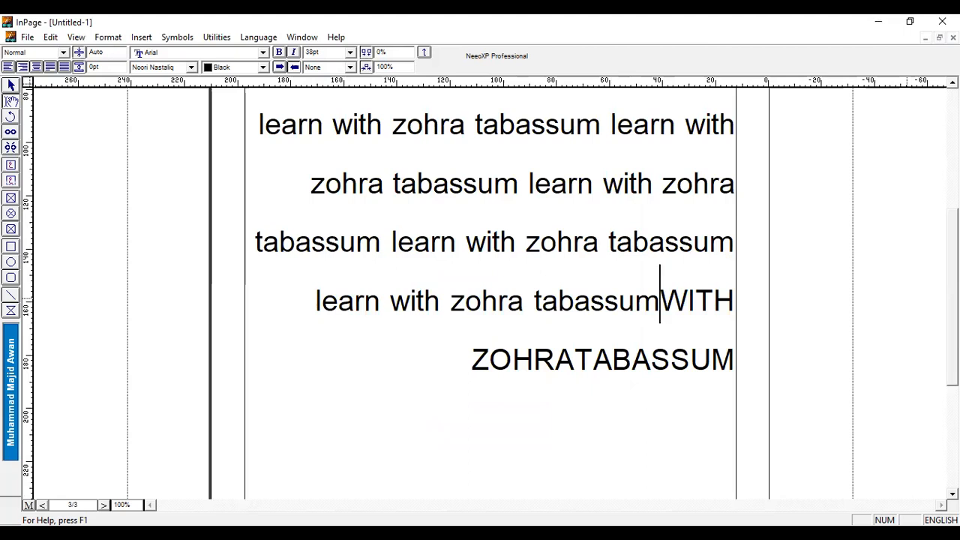
pyautogui.scroll(3, 487, 292)
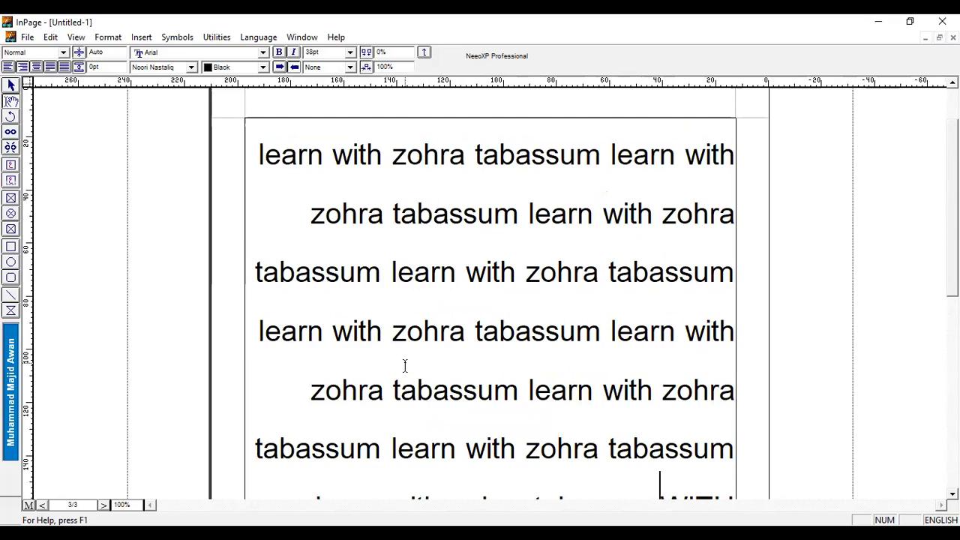
# Page through the document to review the text on its three pages
pyautogui.click(26, 39)
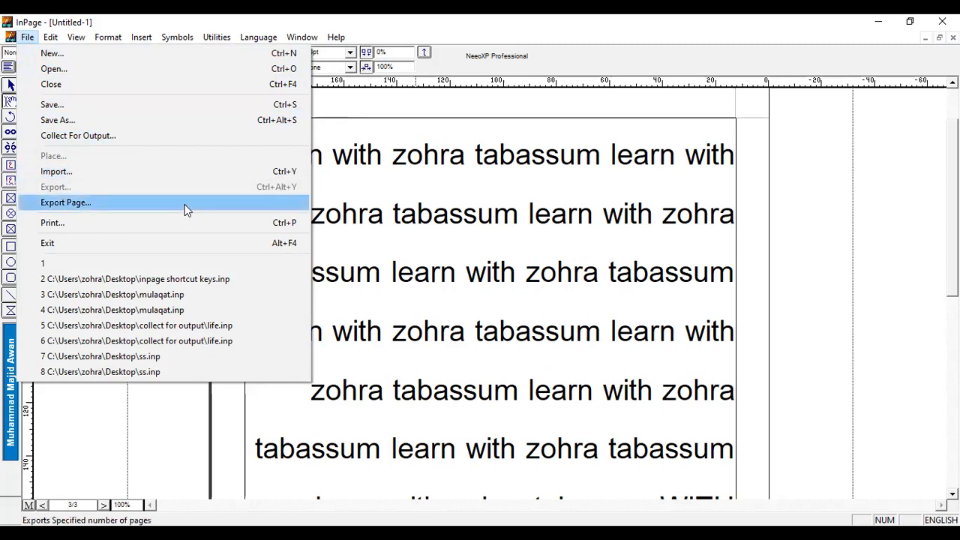
pyautogui.click(502, 250)
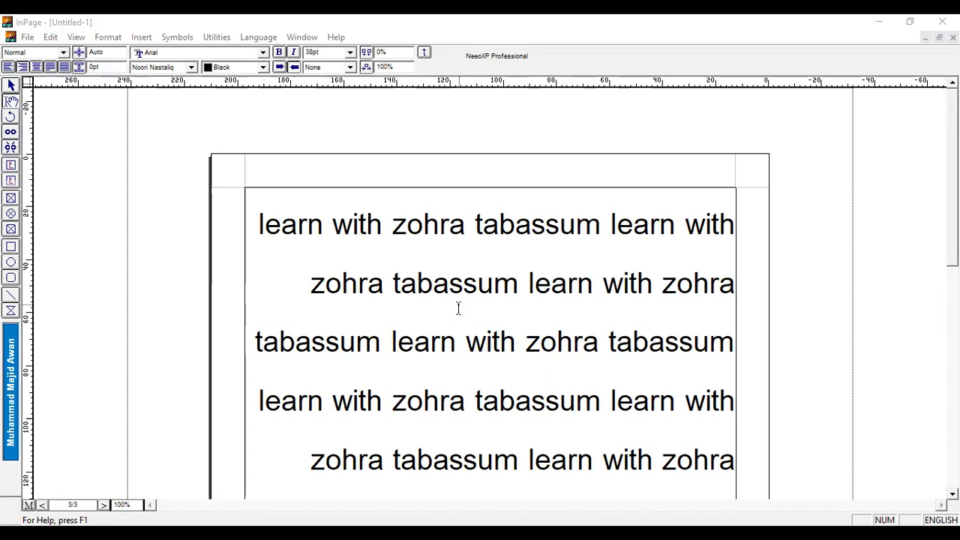
pyautogui.click(101, 506)
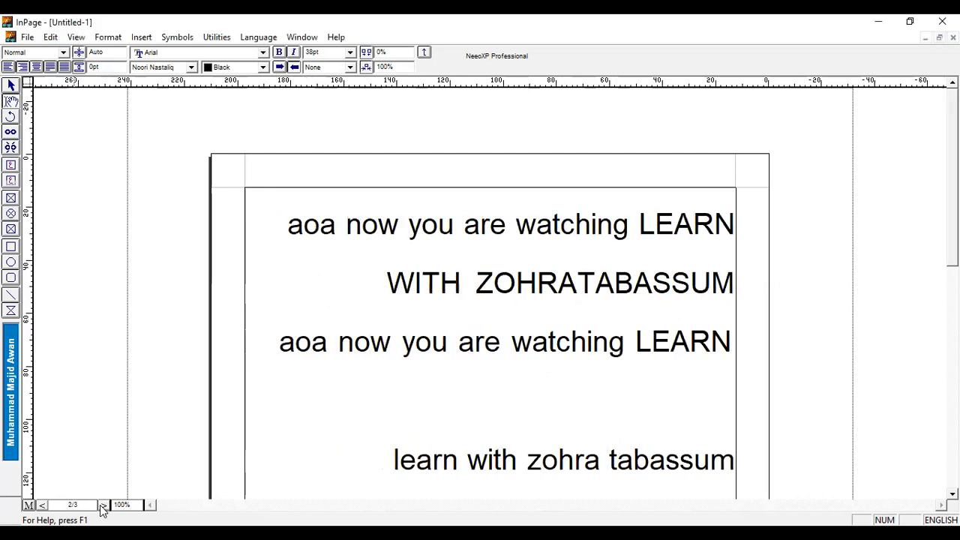
pyautogui.click(101, 506)
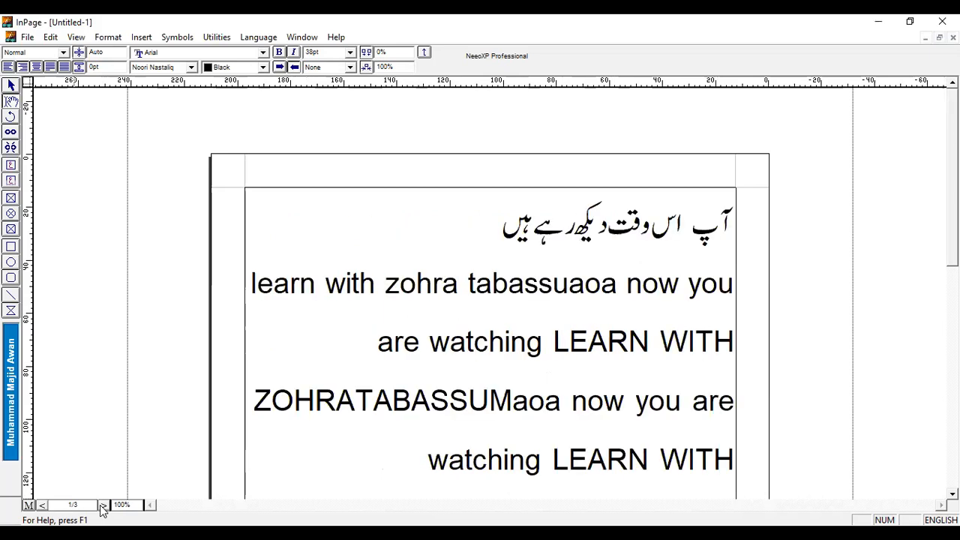
pyautogui.click(43, 506)
pyautogui.click(43, 506)
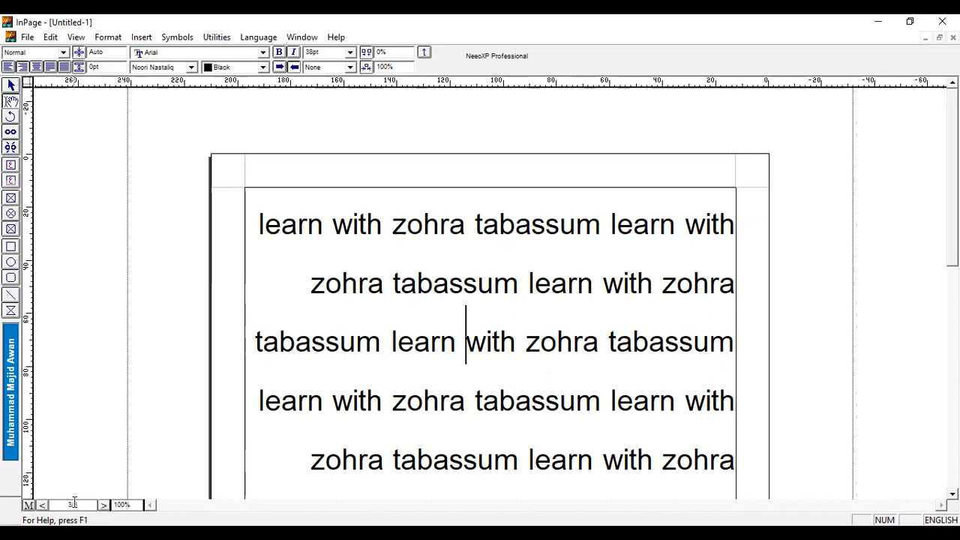
pyautogui.click(42, 505)
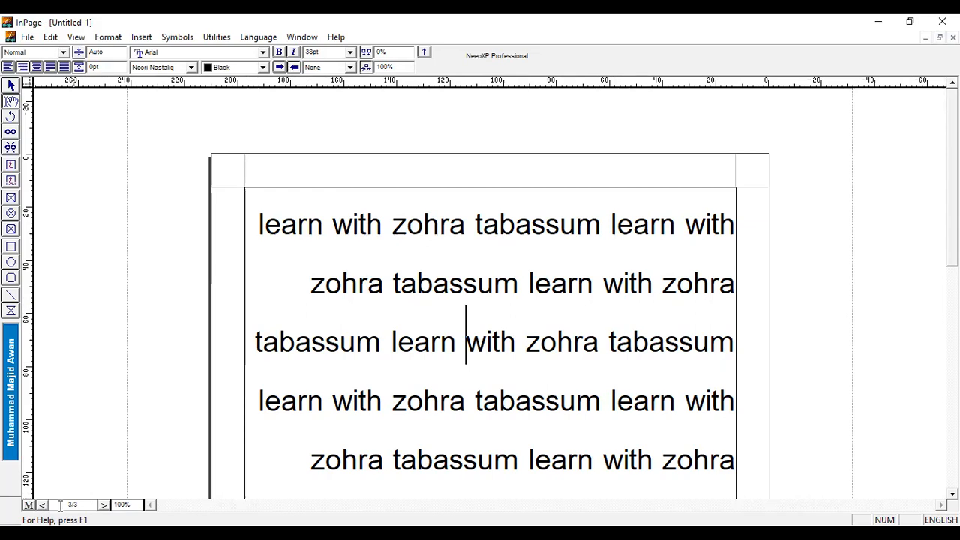
pyautogui.click(104, 506)
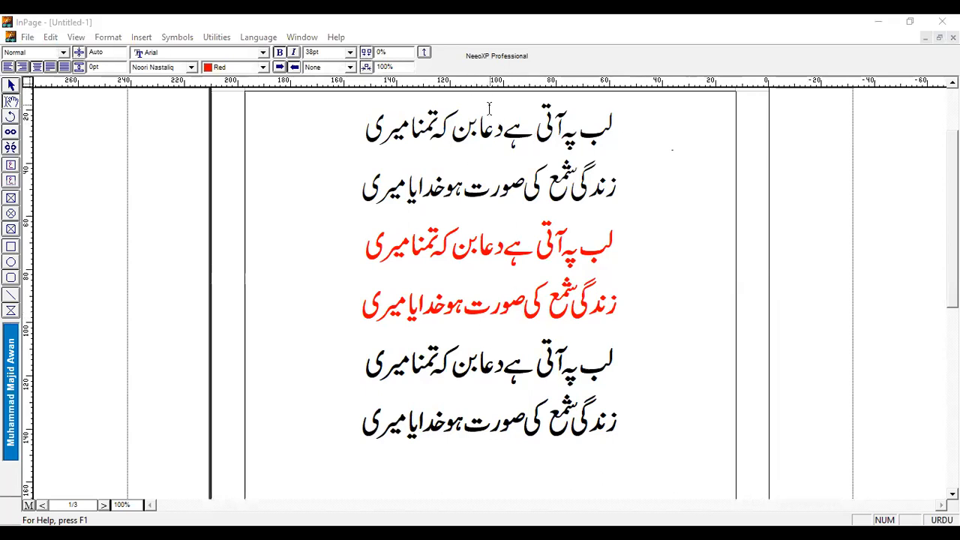
# Export page 1 as a picture named dua to the Desktop in the CompuServe Bitmap Files format at 100% scaling
pyautogui.click(25, 37)
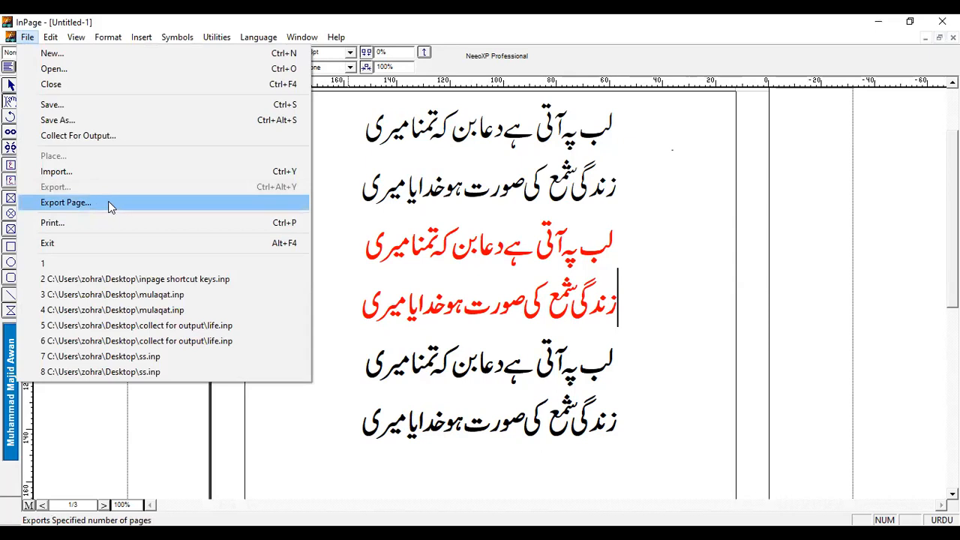
pyautogui.click(109, 203)
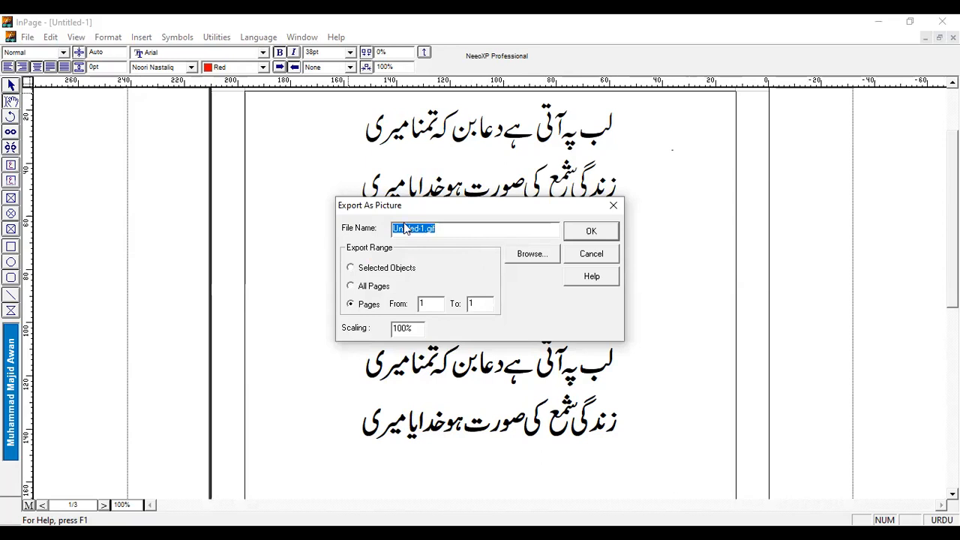
pyautogui.click(546, 257)
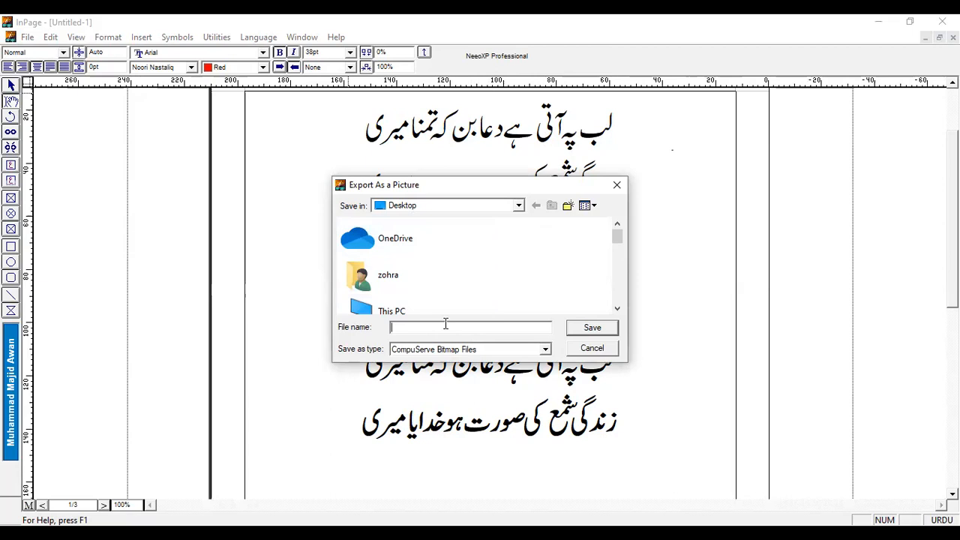
pyautogui.write('dua')
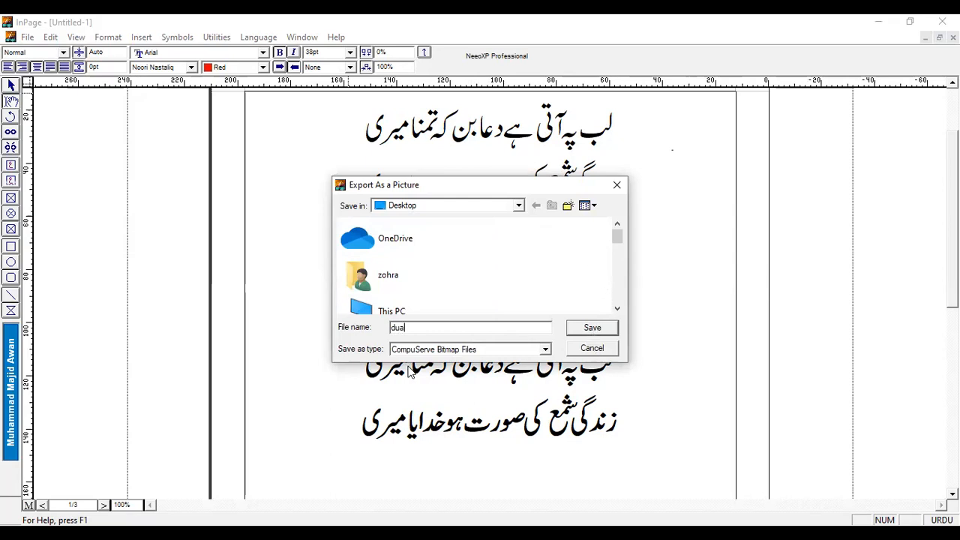
pyautogui.click(545, 349)
pyautogui.click(410, 349)
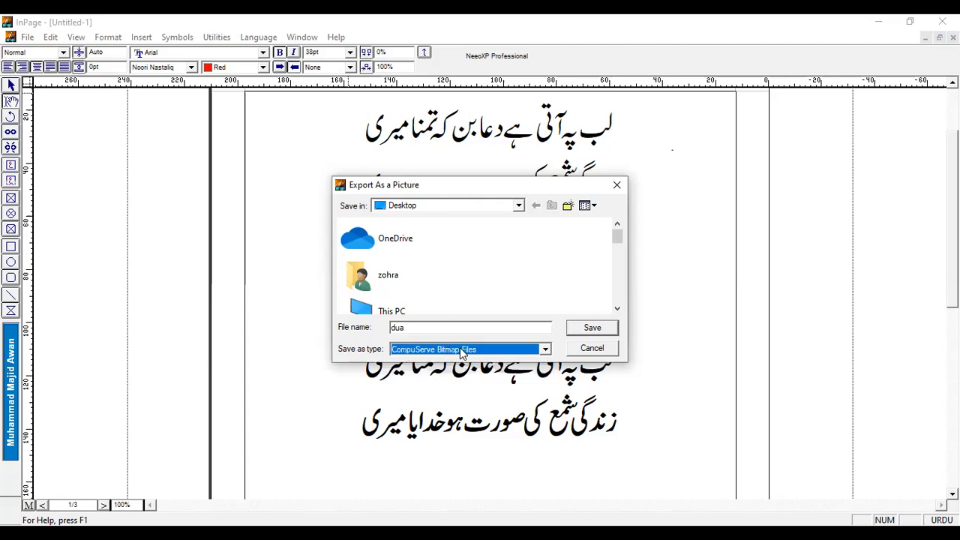
pyautogui.click(583, 330)
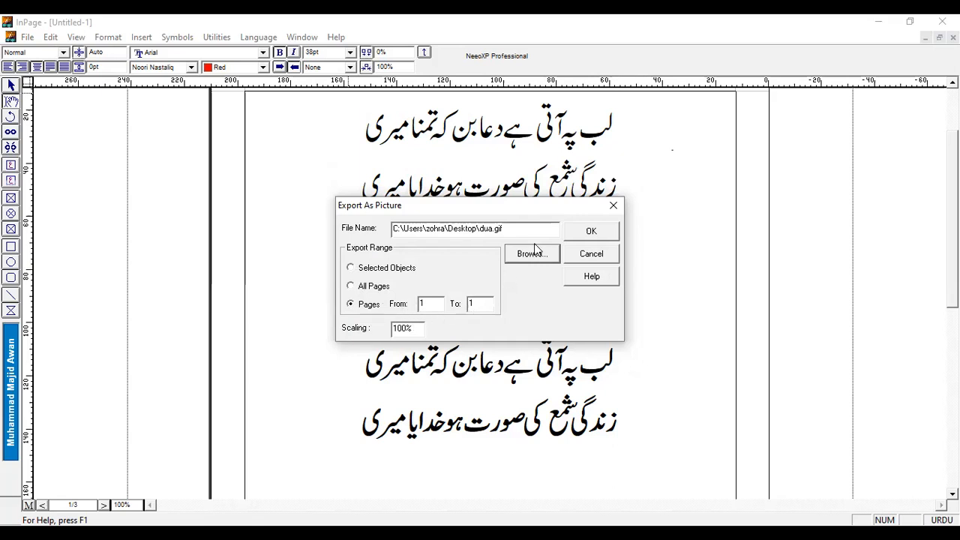
pyautogui.click(592, 232)
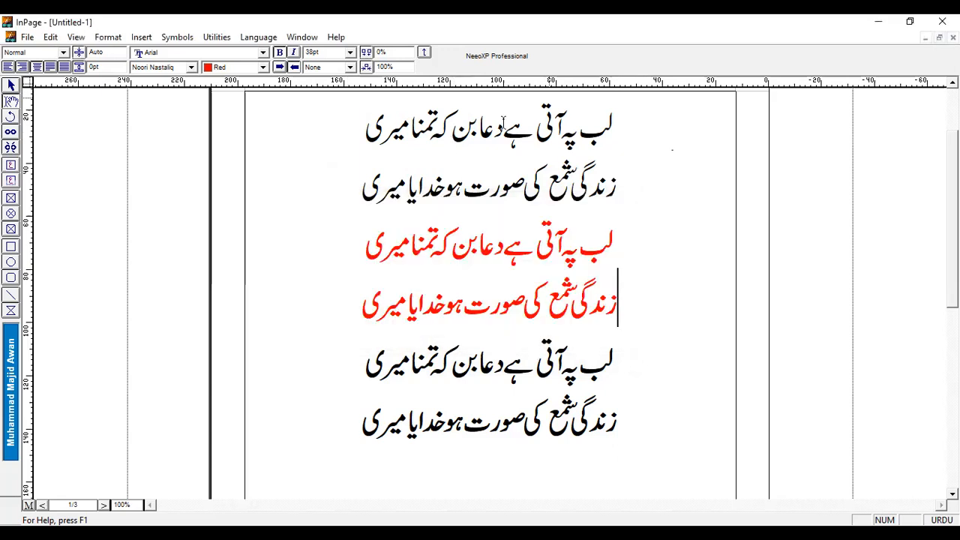
# Open the exported dua picture from the Desktop to view it, and switch back to InPage
pyautogui.click(879, 22)
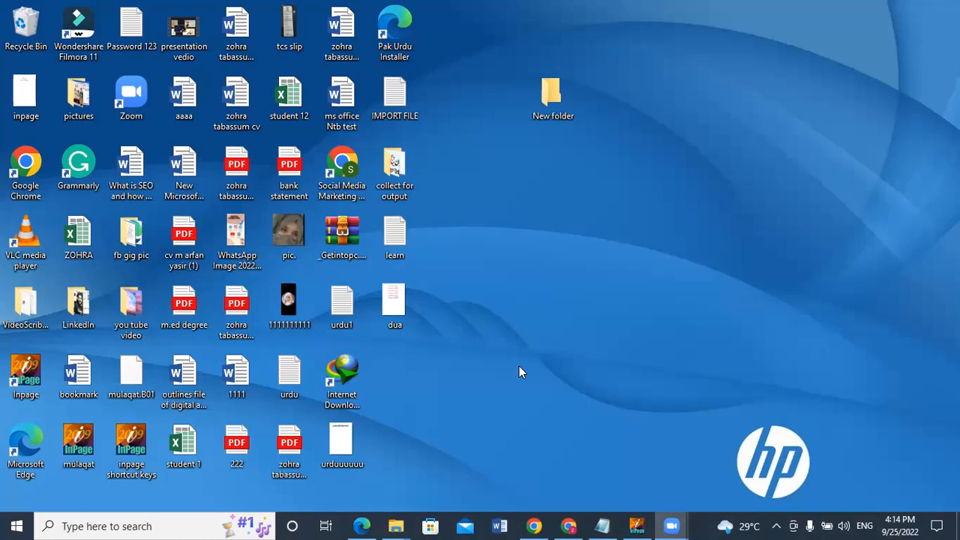
pyautogui.doubleClick(399, 310)
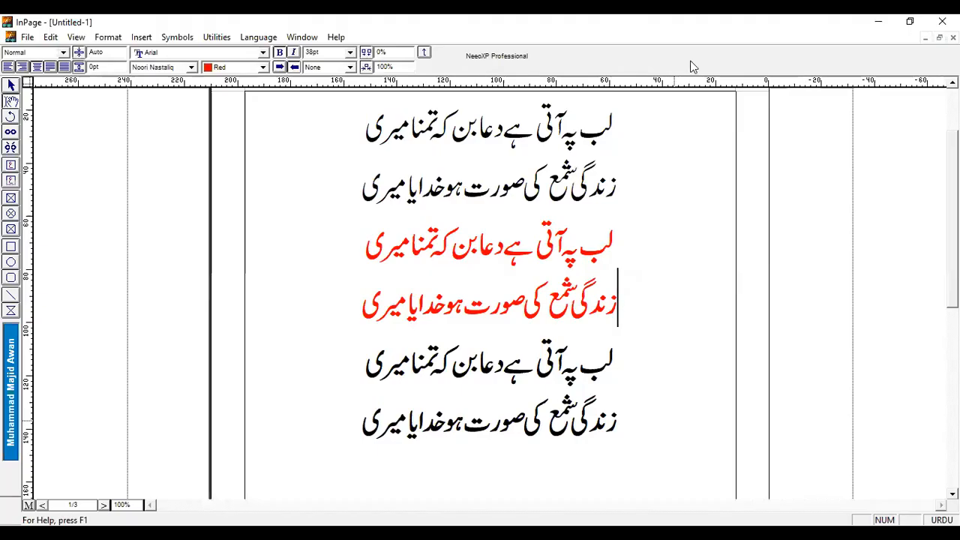
pyautogui.hotkey('alt', 'Tab')
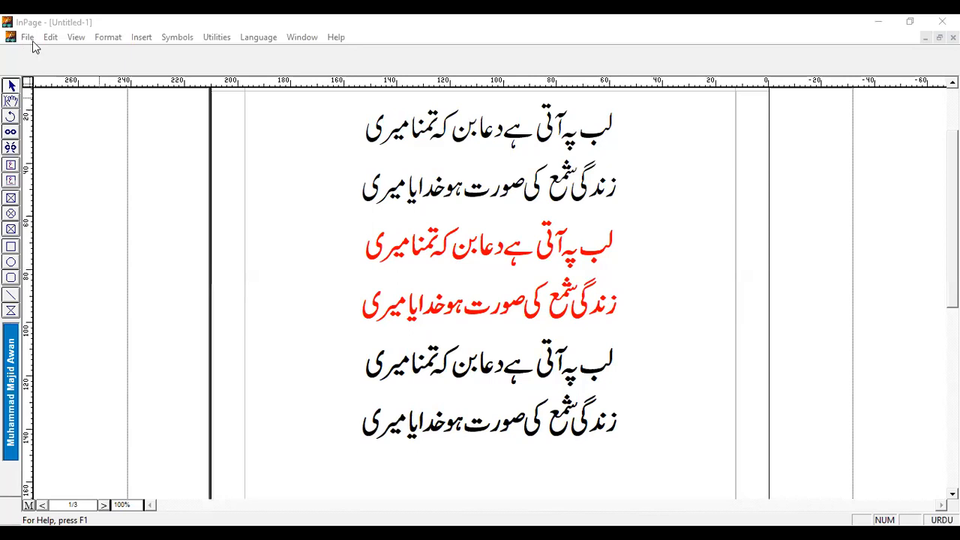
# Select all the Urdu text on page 1 and export it to the Desktop as the text file dua1
pyautogui.click(27, 39)
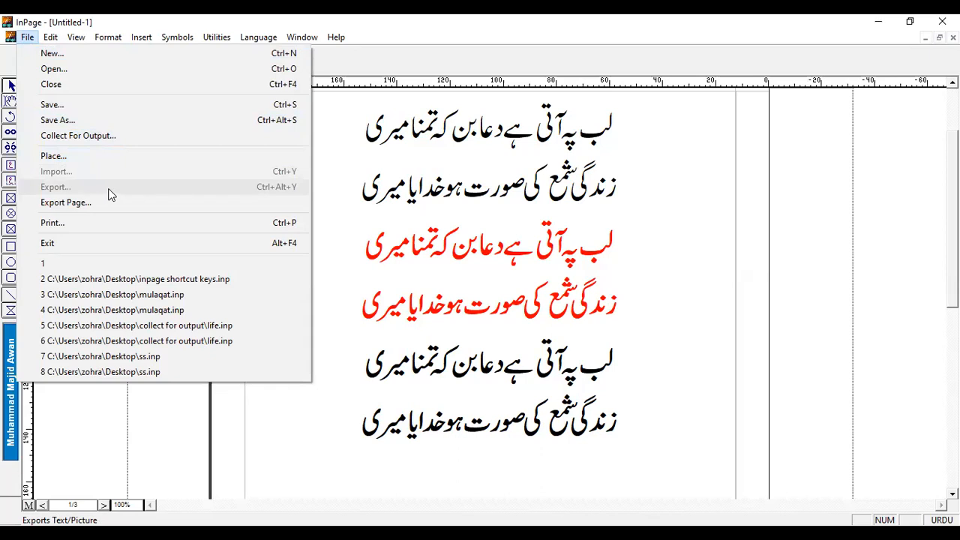
pyautogui.click(438, 222)
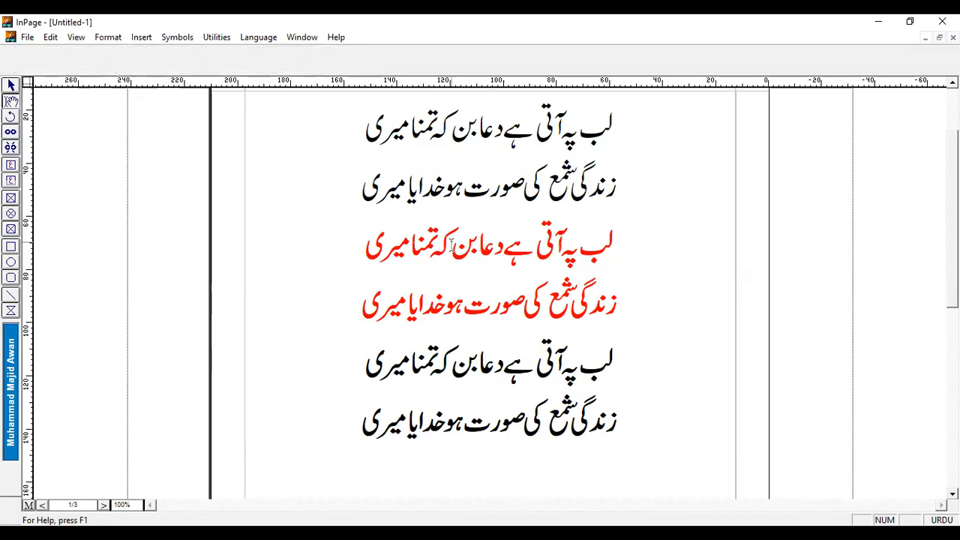
pyautogui.click(450, 246)
pyautogui.hotkey('ctrl', 'a')
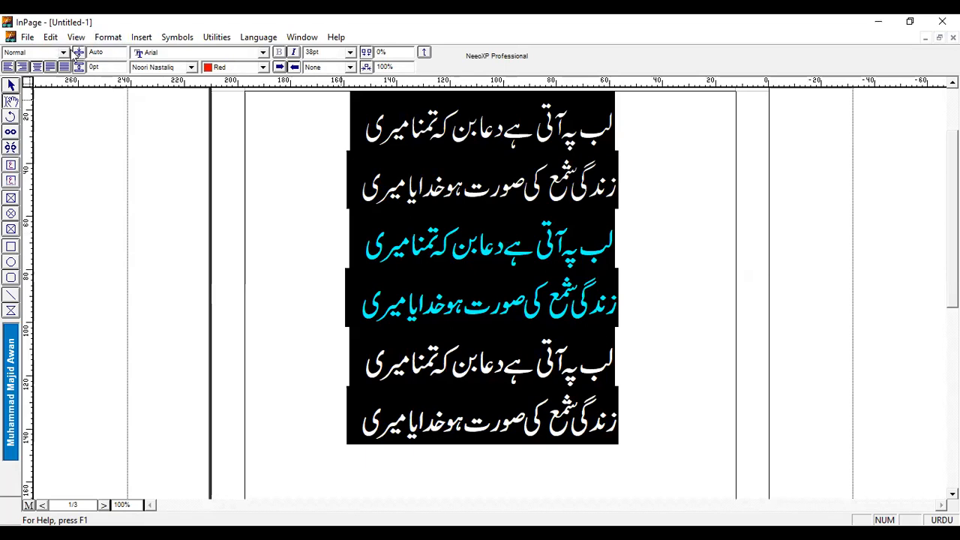
pyautogui.click(28, 38)
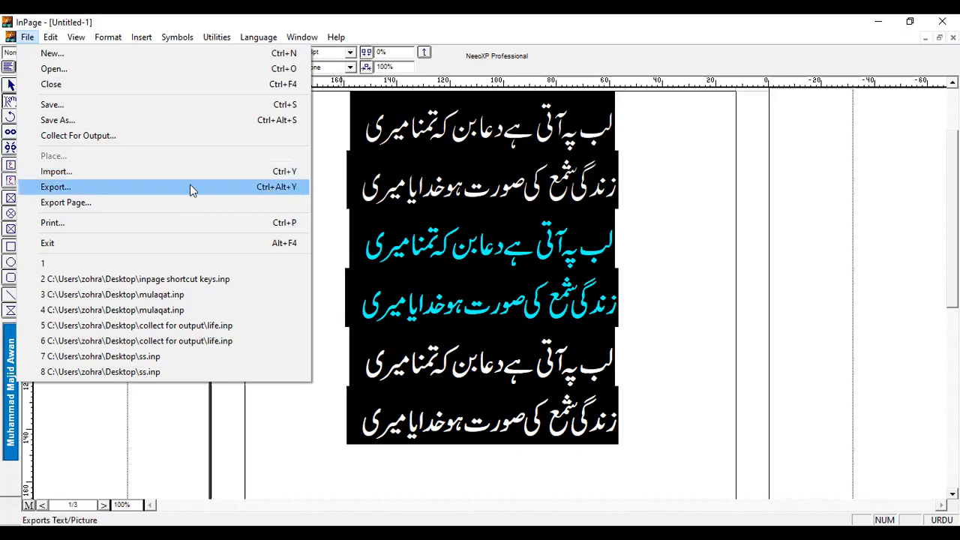
pyautogui.click(148, 187)
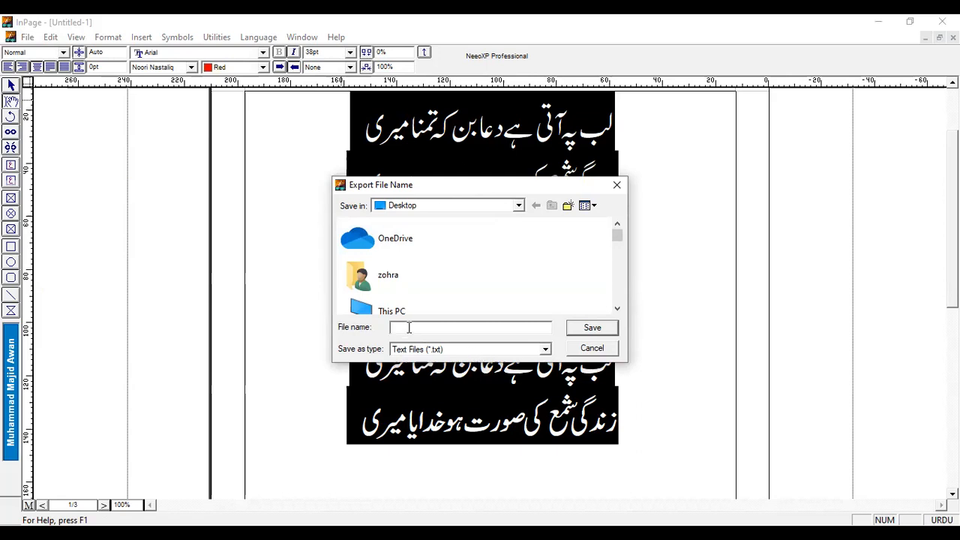
pyautogui.write('dua')
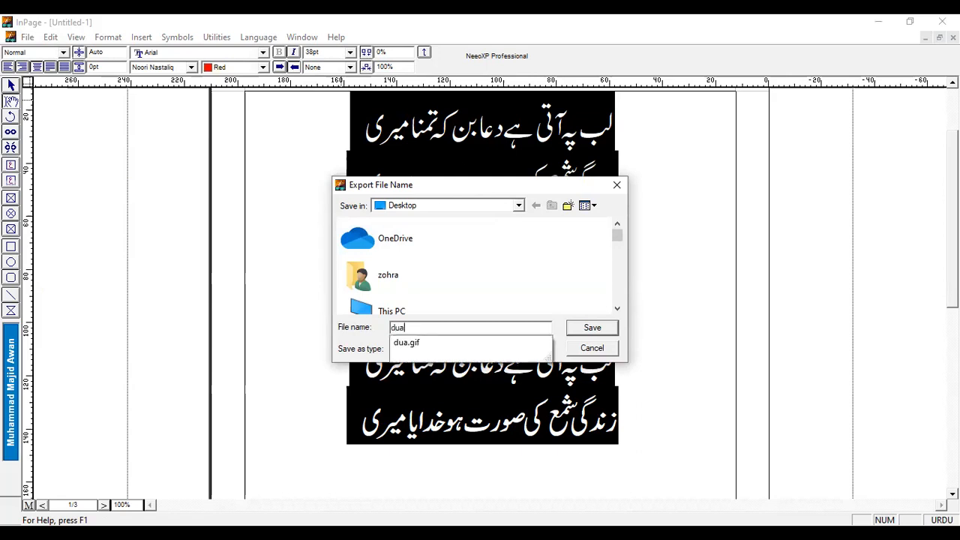
pyautogui.write('1')
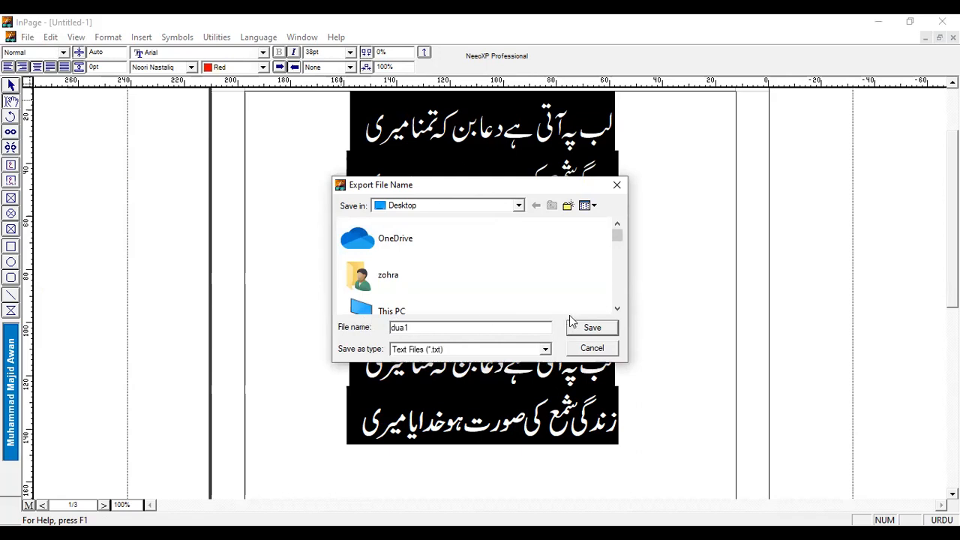
pyautogui.click(608, 330)
pyautogui.click(433, 457)
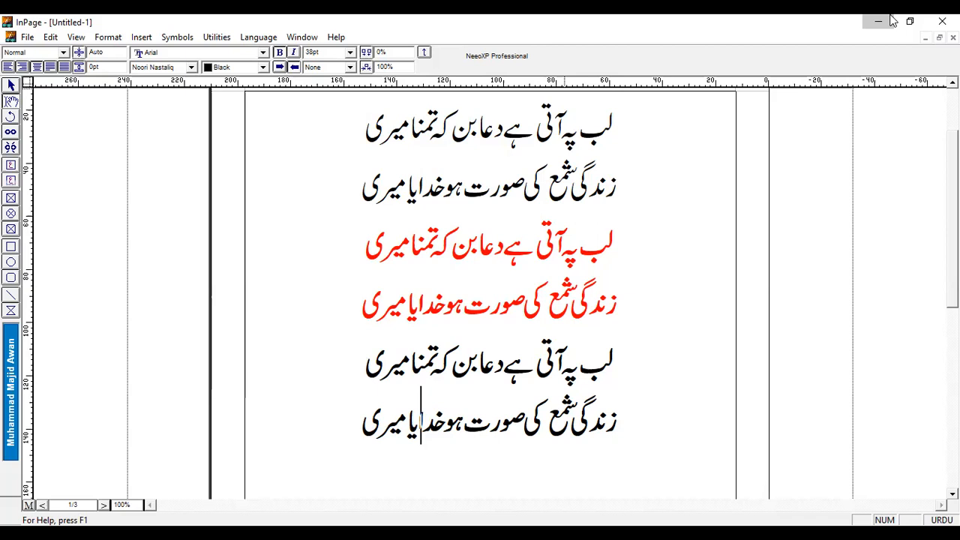
# Import the text file dua1 from the Desktop into the Urdu text on page 1 and review the inserted lines
pyautogui.click(357, 435)
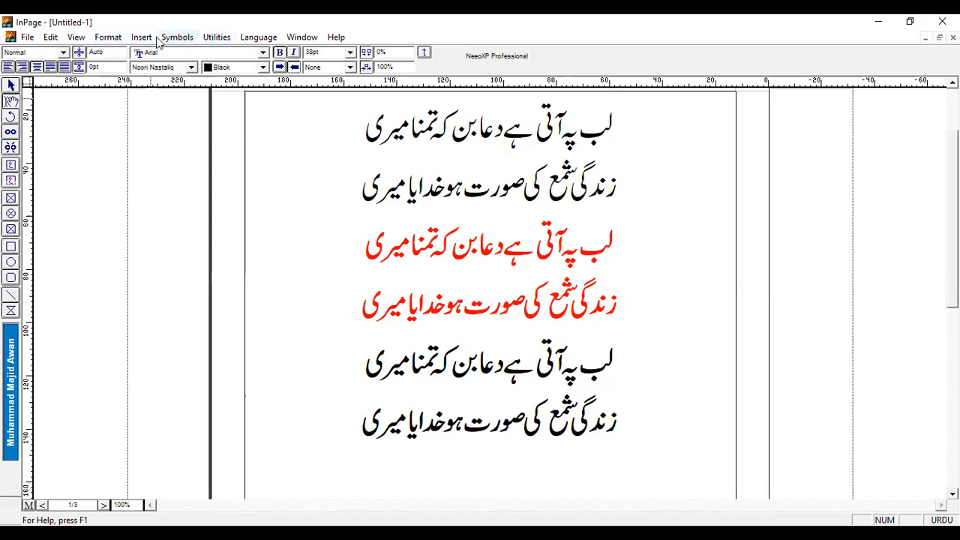
pyautogui.click(42, 505)
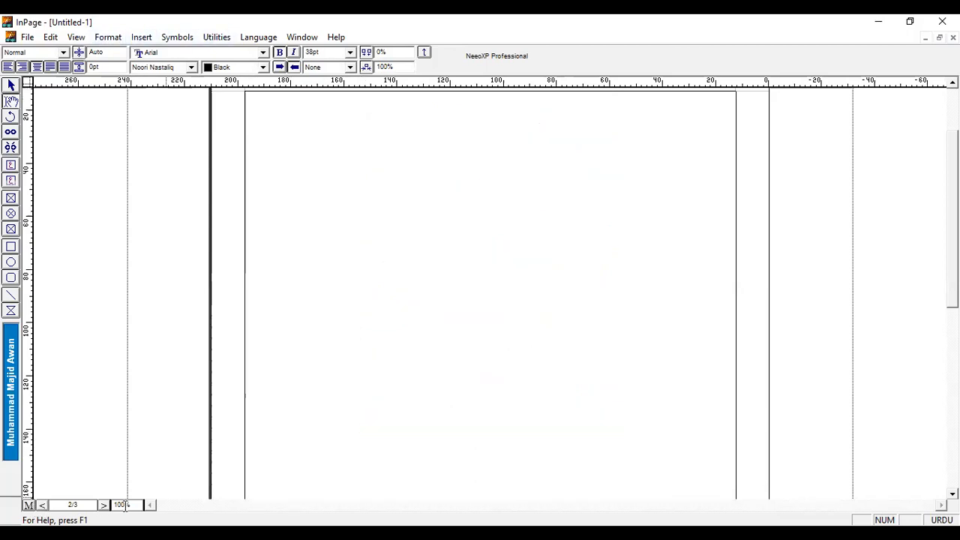
pyautogui.click(26, 37)
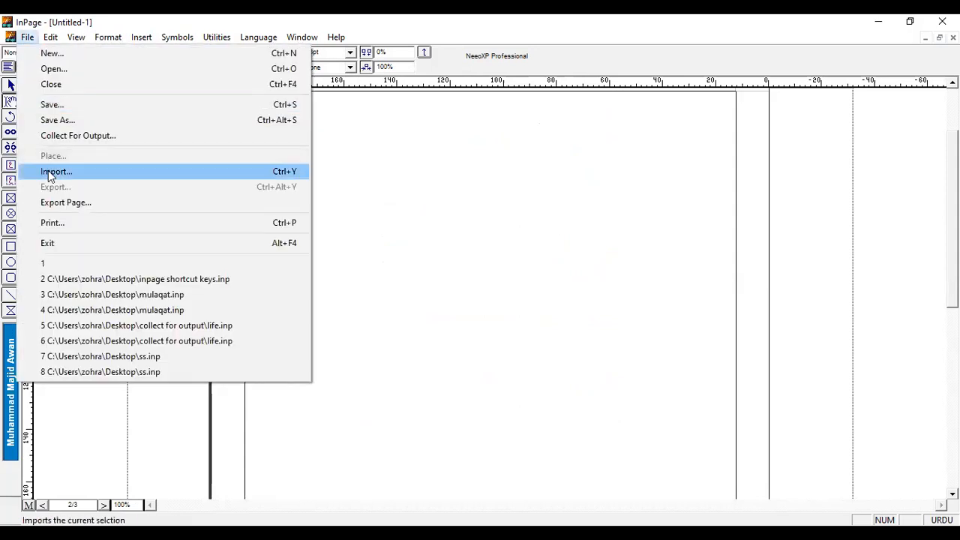
pyautogui.click(50, 171)
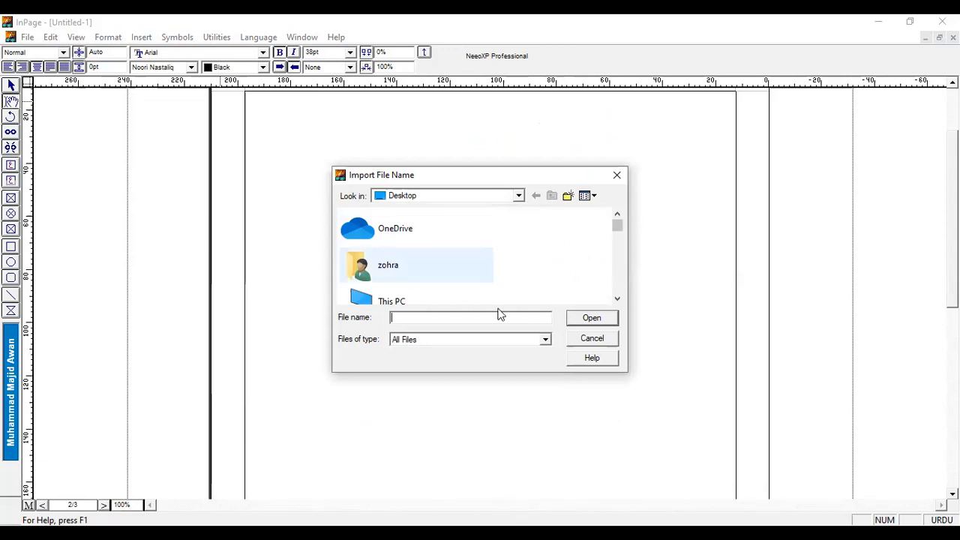
pyautogui.click(618, 299)
pyautogui.click(618, 299)
pyautogui.click(618, 299)
pyautogui.click(617, 299)
pyautogui.click(618, 299)
pyautogui.click(618, 299)
pyautogui.click(618, 299)
pyautogui.click(618, 299)
pyautogui.click(618, 300)
pyautogui.click(618, 299)
pyautogui.click(618, 299)
pyautogui.click(617, 299)
pyautogui.click(618, 299)
pyautogui.click(617, 299)
pyautogui.click(617, 299)
pyautogui.click(618, 299)
pyautogui.click(618, 299)
pyautogui.click(618, 299)
pyautogui.click(618, 300)
pyautogui.click(618, 299)
pyautogui.click(618, 299)
pyautogui.click(618, 299)
pyautogui.click(618, 299)
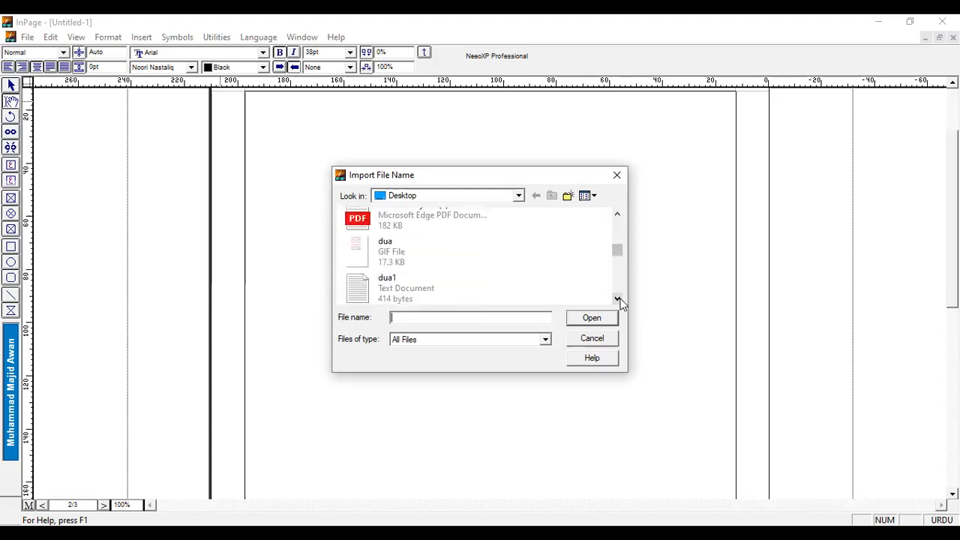
pyautogui.click(402, 281)
pyautogui.click(475, 342)
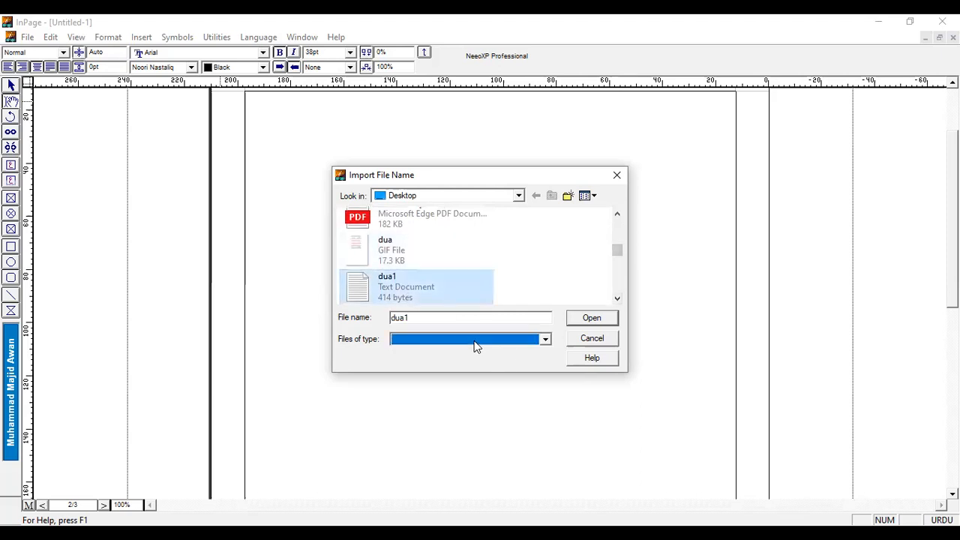
pyautogui.click(427, 361)
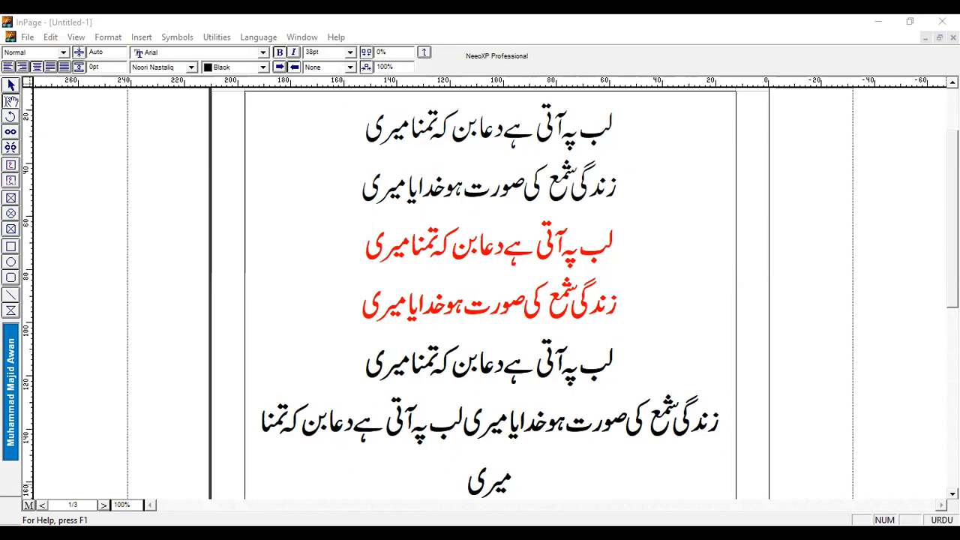
pyautogui.scroll(-3, 490, 293)
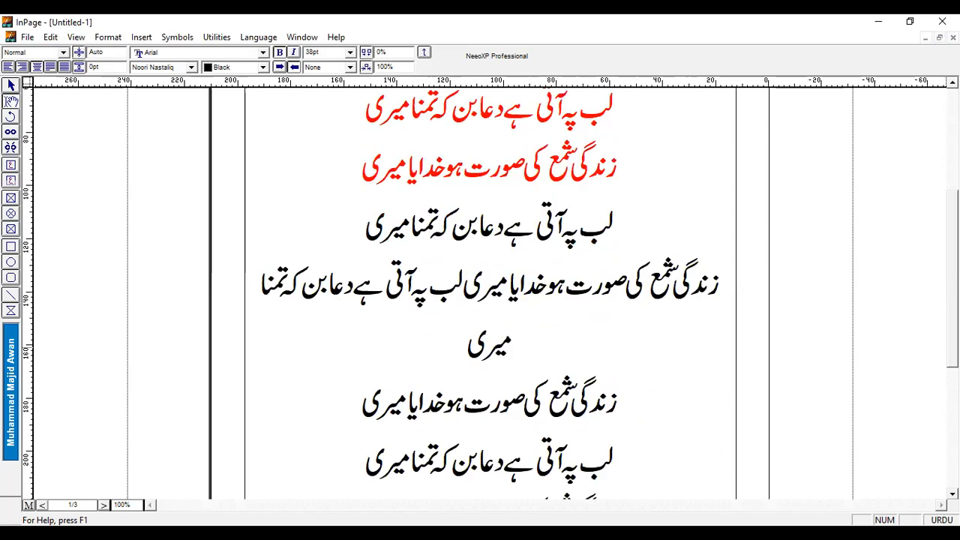
pyautogui.scroll(-4, 489, 293)
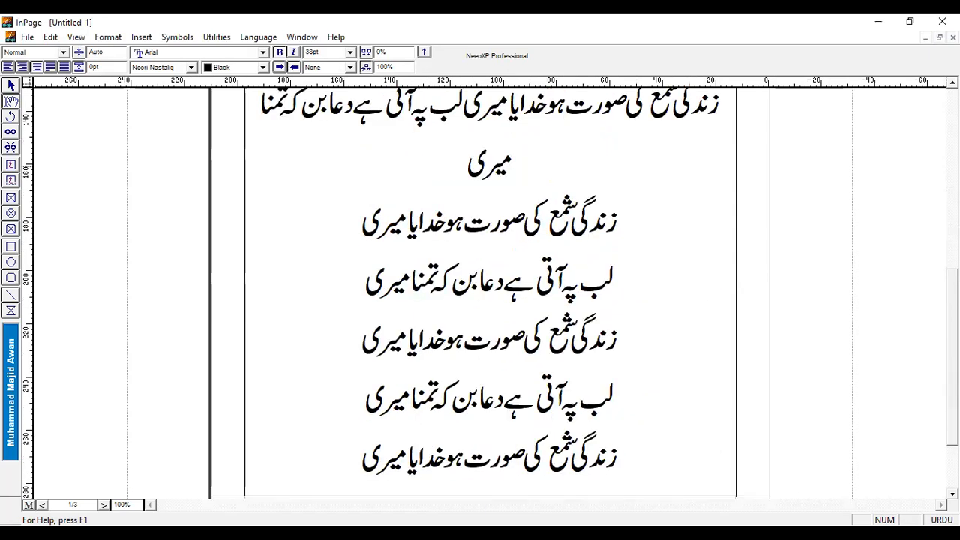
pyautogui.moveTo(953, 419); pyautogui.dragTo(953, 303)
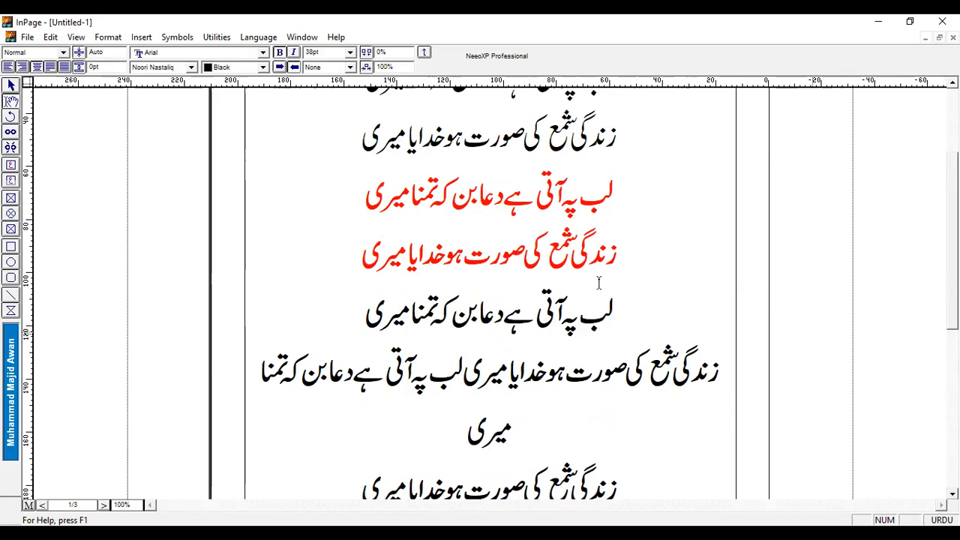
# Open the print settings and examine the available printers, the All, Even and Odd print sequences, and the Auto Tiled print style
pyautogui.click(29, 37)
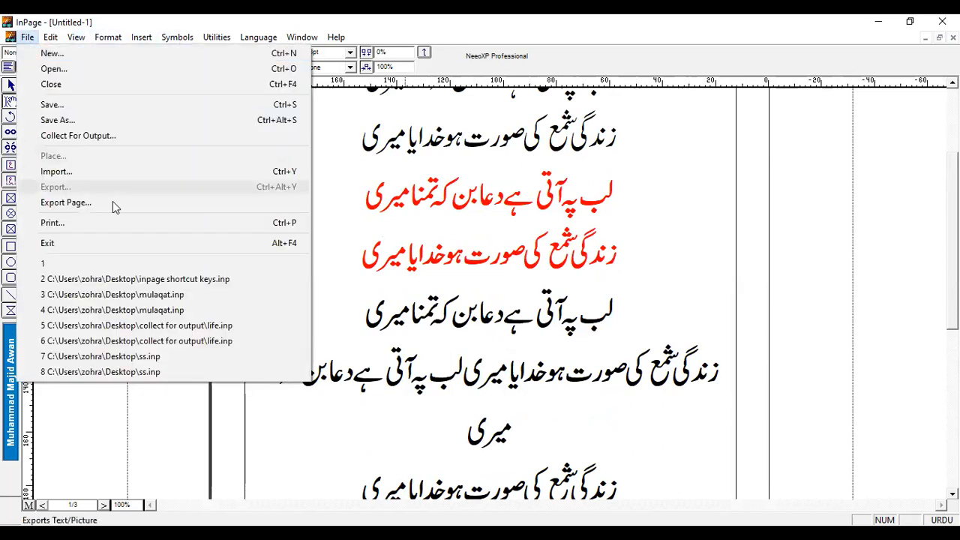
pyautogui.click(156, 223)
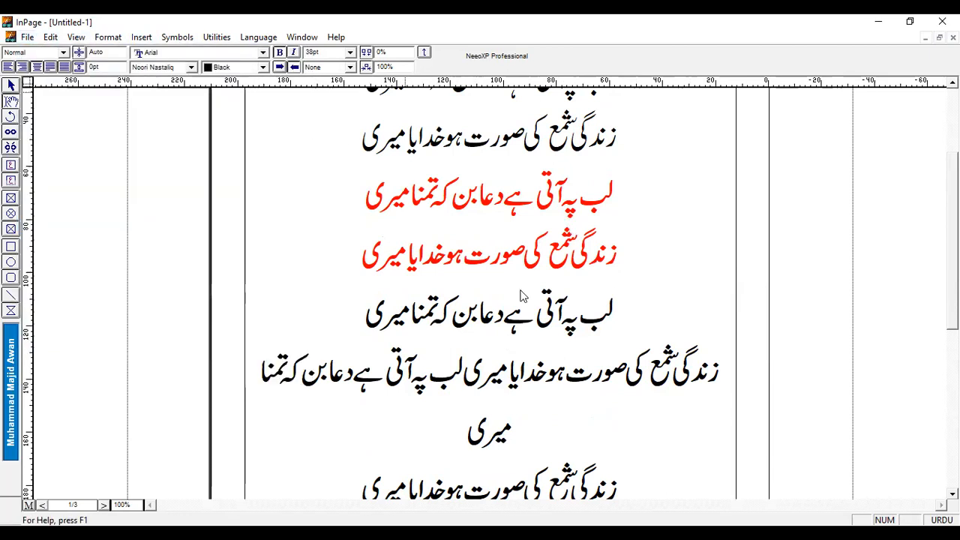
pyautogui.click(537, 198)
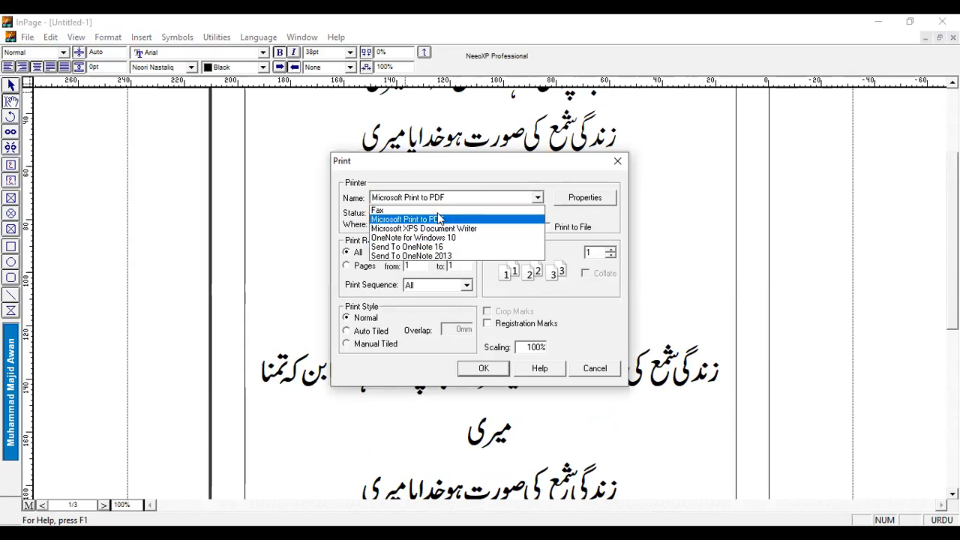
pyautogui.click(537, 198)
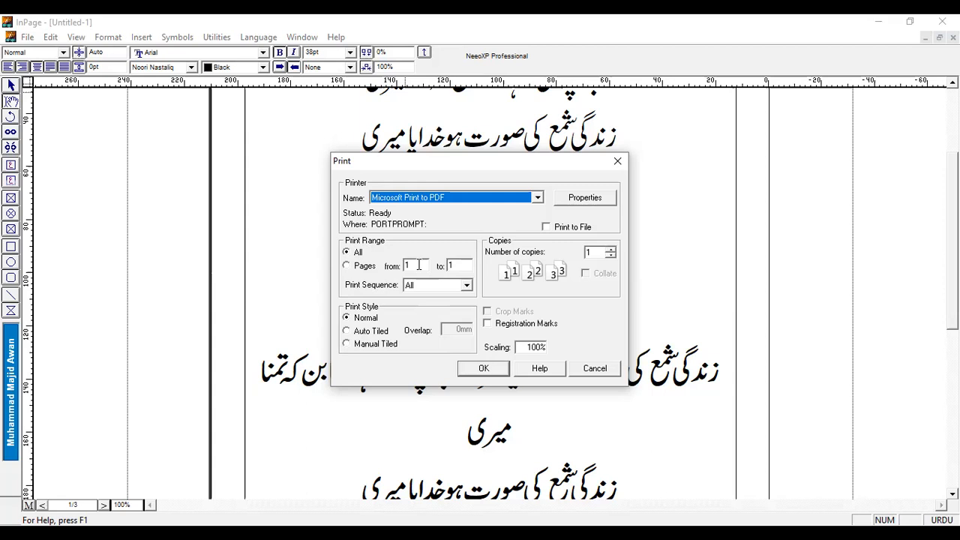
pyautogui.click(468, 285)
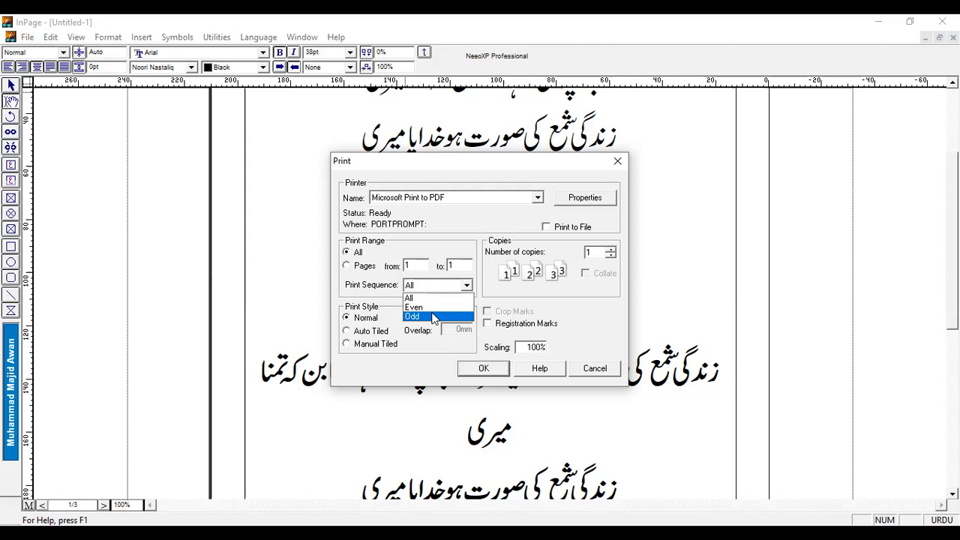
pyautogui.click(431, 299)
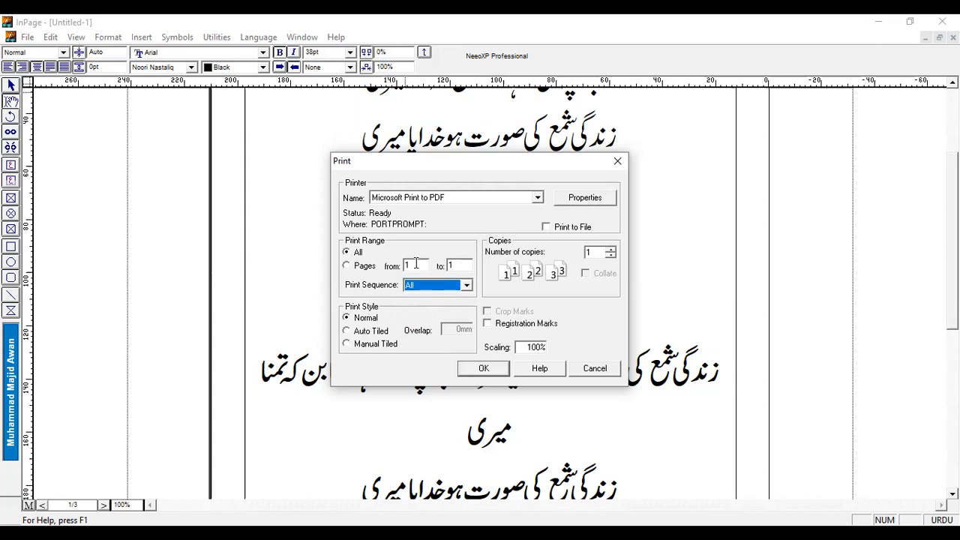
pyautogui.click(466, 284)
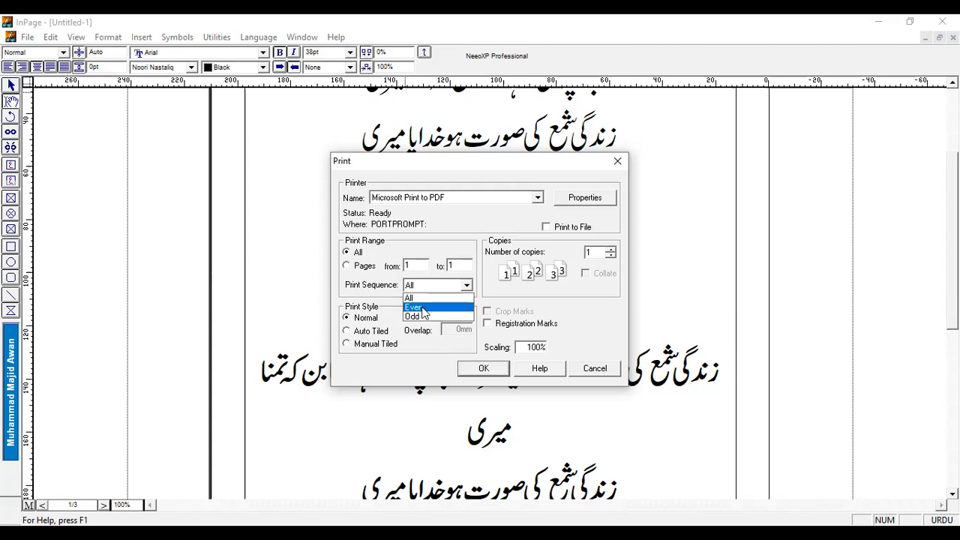
pyautogui.click(464, 288)
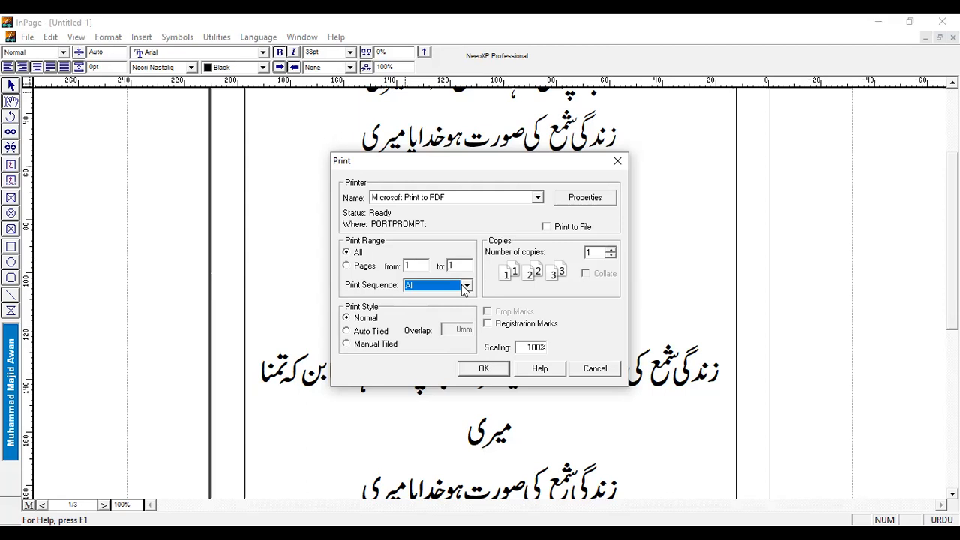
pyautogui.click(350, 332)
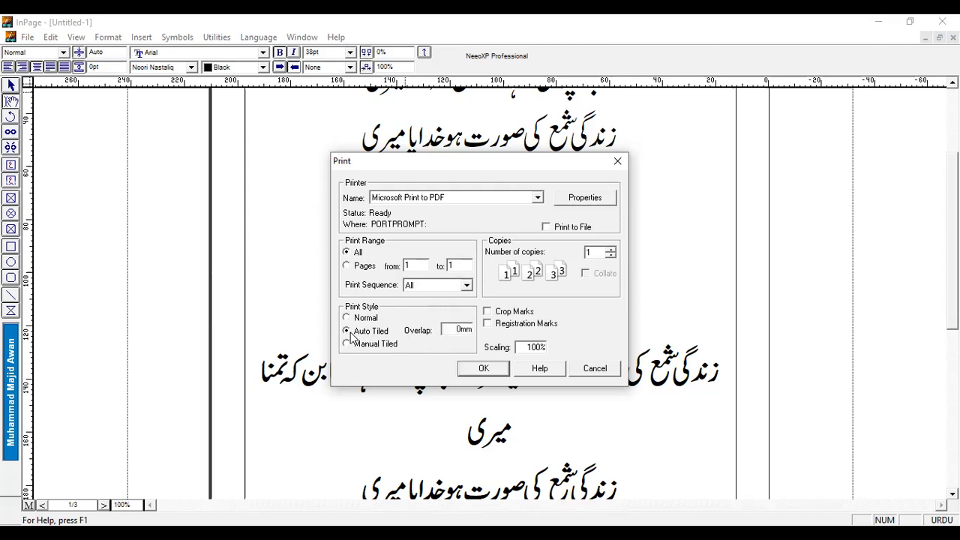
pyautogui.click(347, 318)
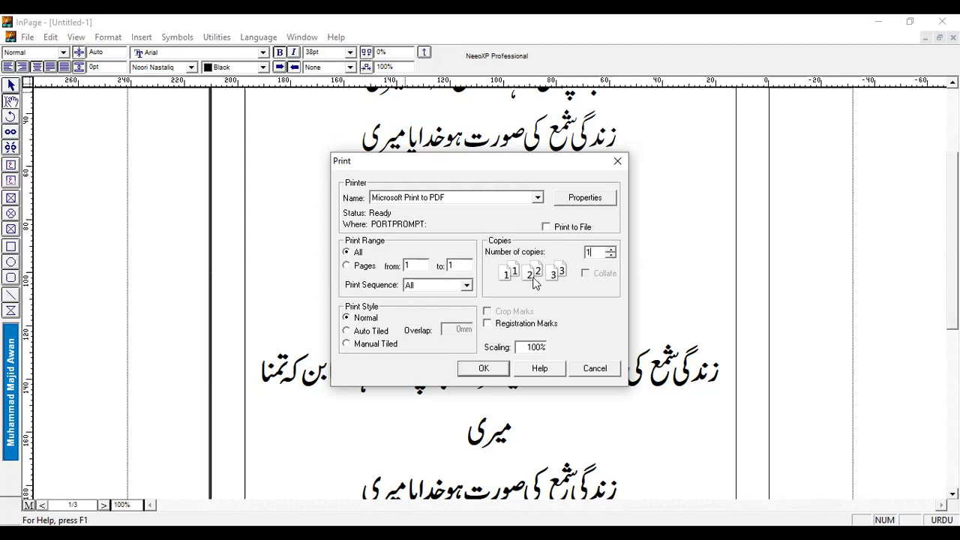
# Try 3 copies with Collate turned on in the print settings, and cancel printing
pyautogui.click(610, 250)
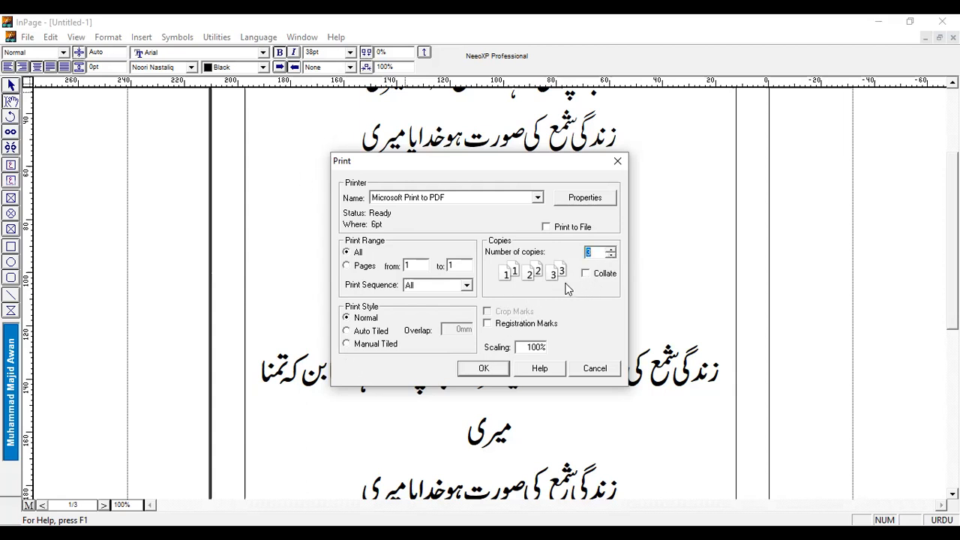
pyautogui.click(585, 274)
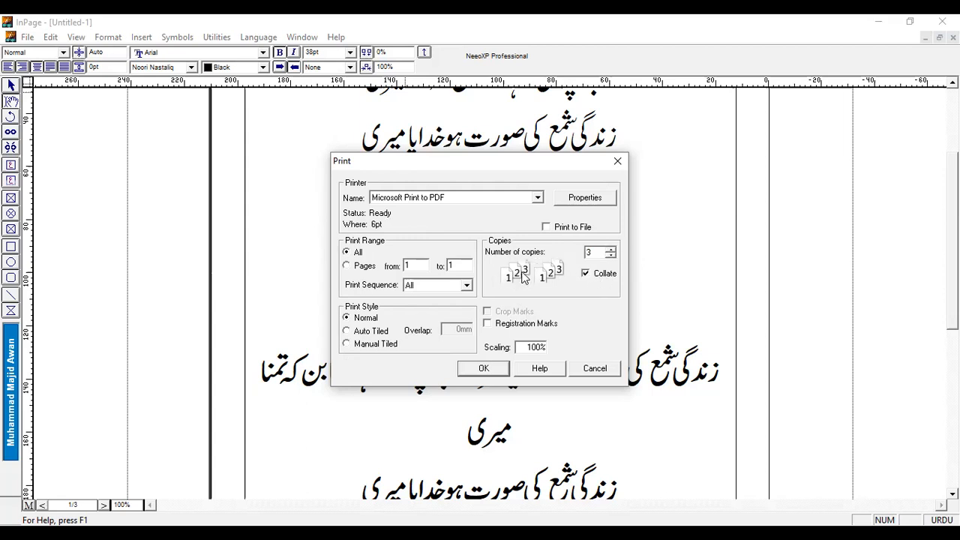
pyautogui.click(585, 274)
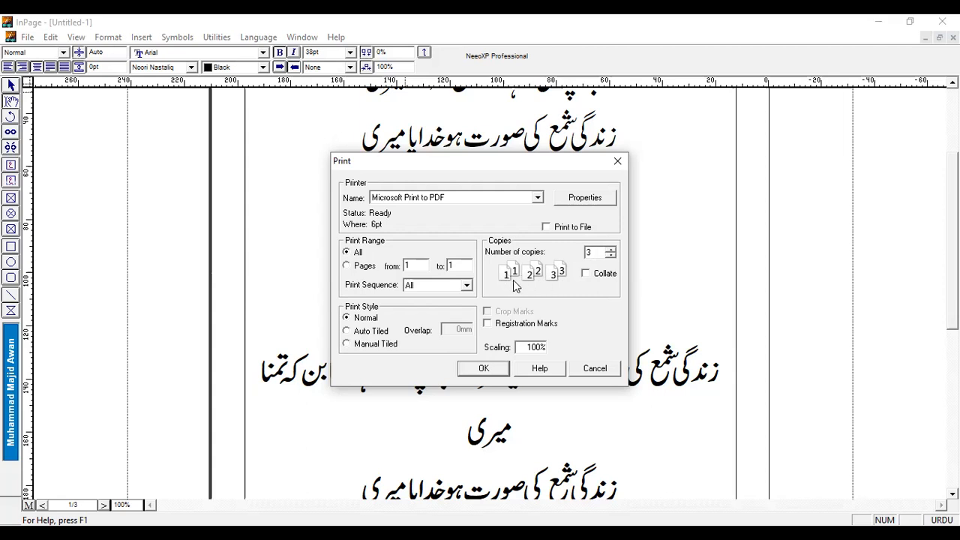
pyautogui.click(585, 273)
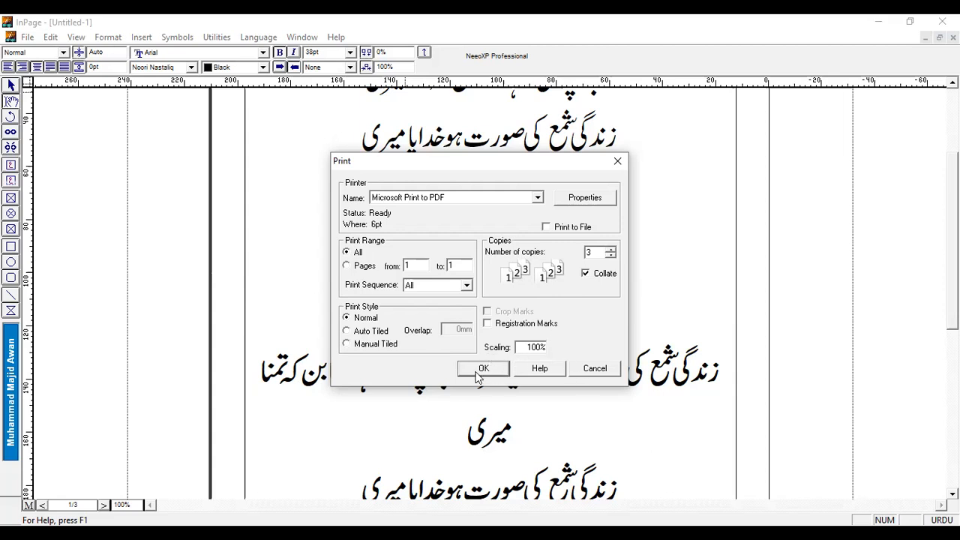
pyautogui.click(598, 369)
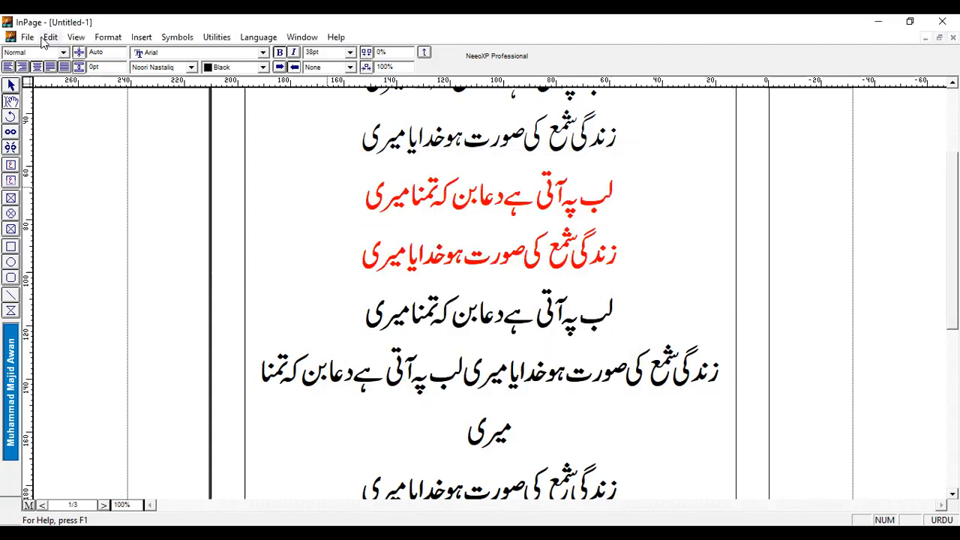
pyautogui.click(34, 35)
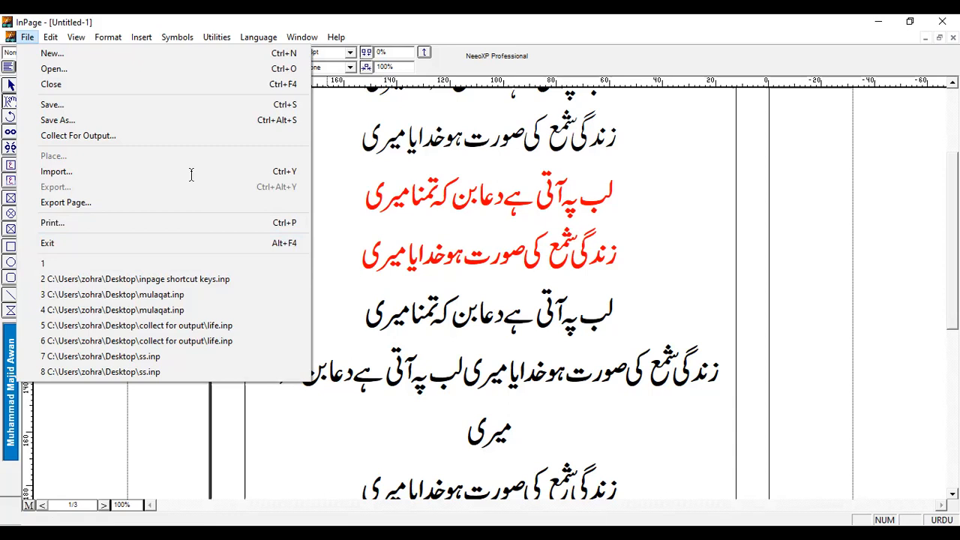
pyautogui.click(27, 38)
pyautogui.click(27, 37)
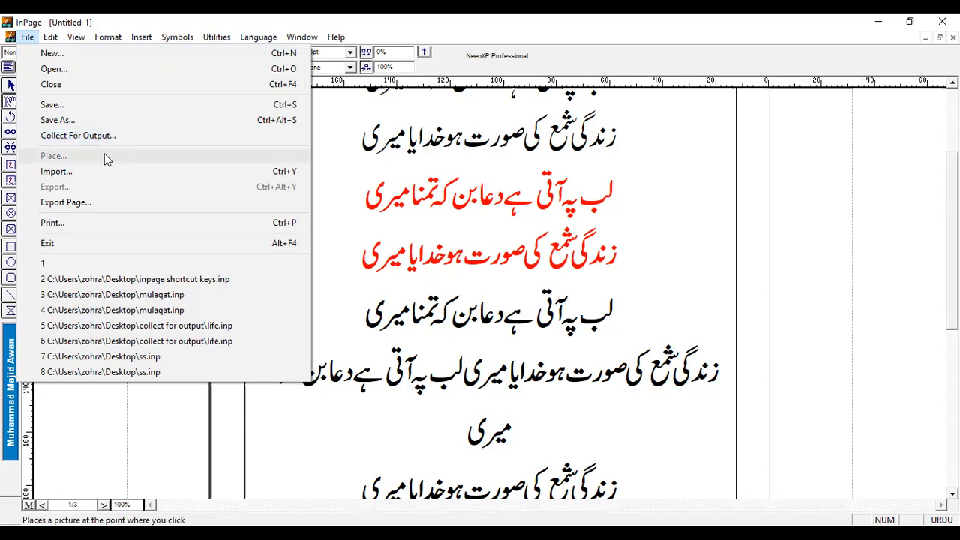
pyautogui.click(505, 199)
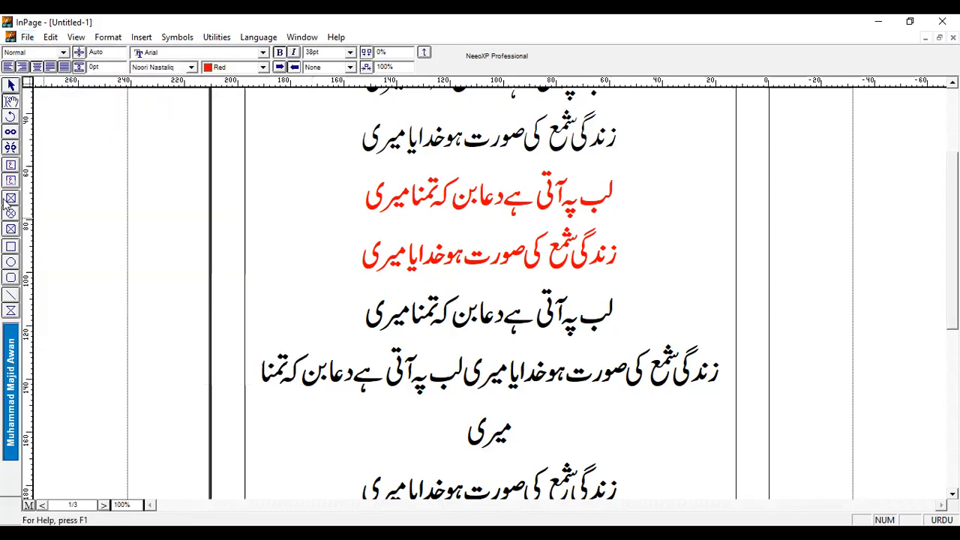
pyautogui.click(27, 38)
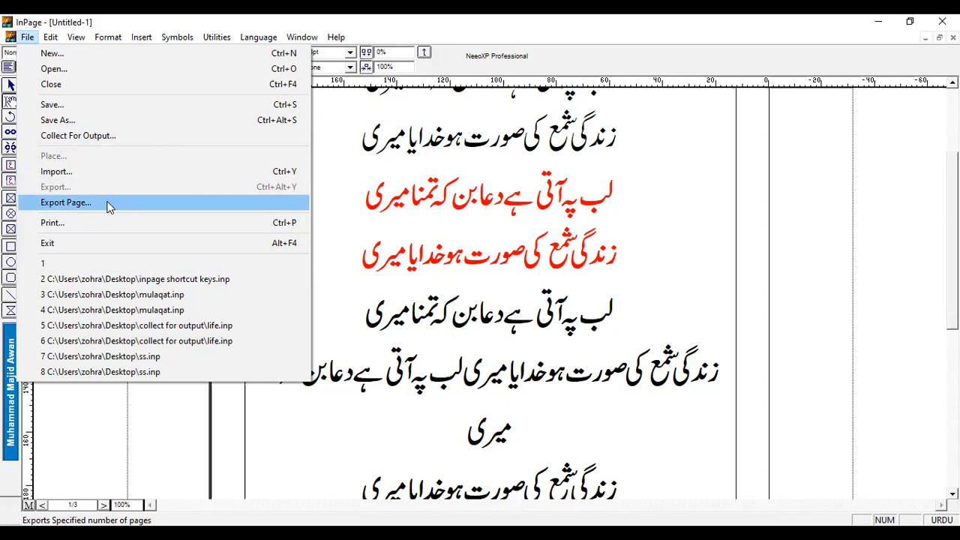
pyautogui.click(403, 271)
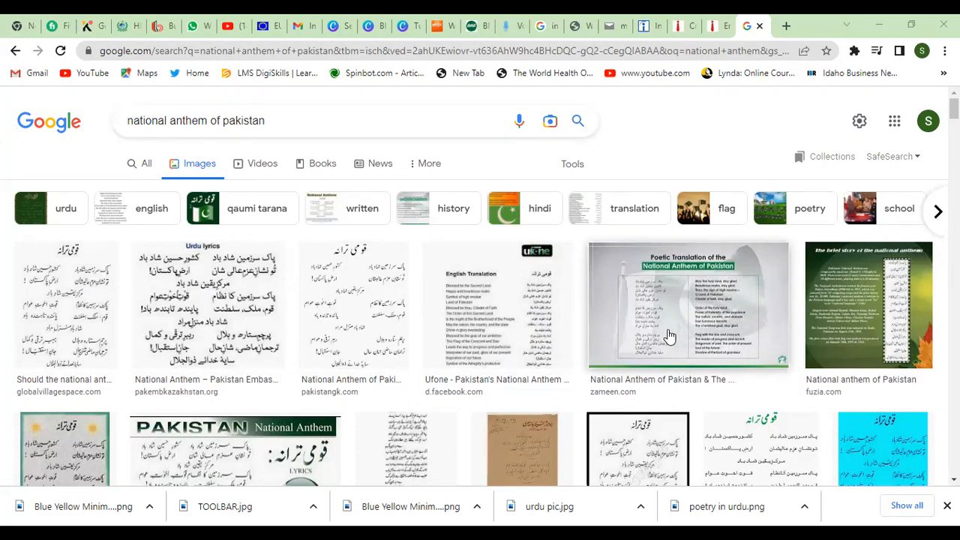
# In Chrome, browse the Google Images results for the national anthem of Pakistan
pyautogui.scroll(-1, 664, 304)
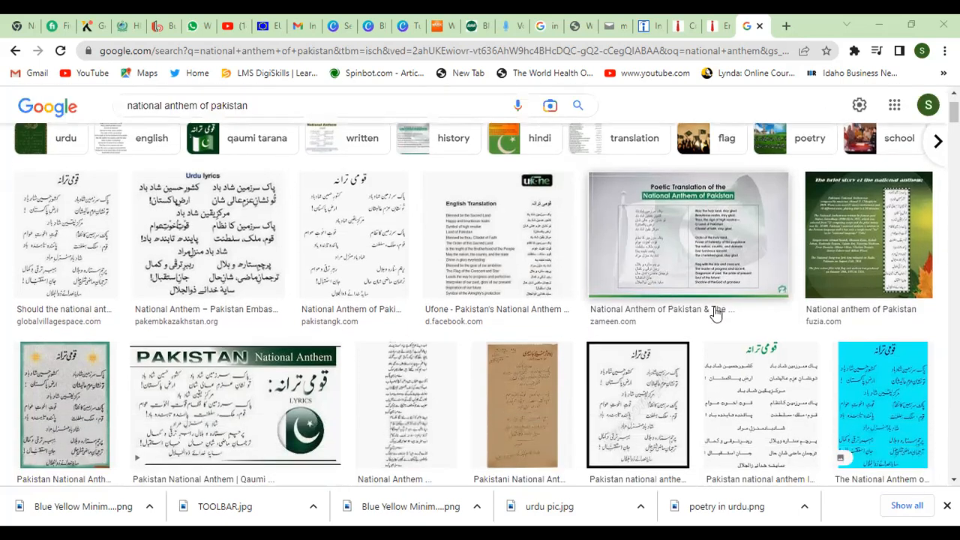
pyautogui.scroll(-1, 707, 279)
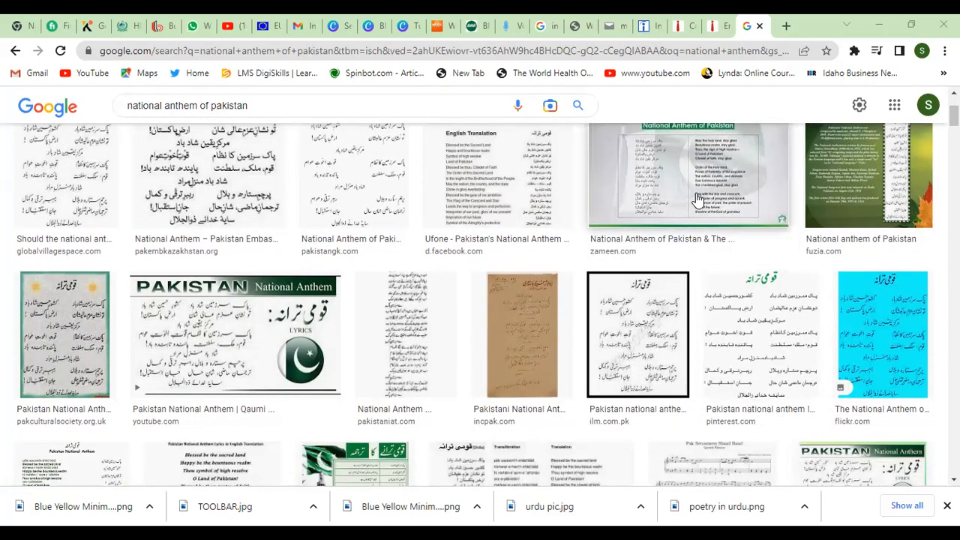
pyautogui.scroll(-2, 532, 304)
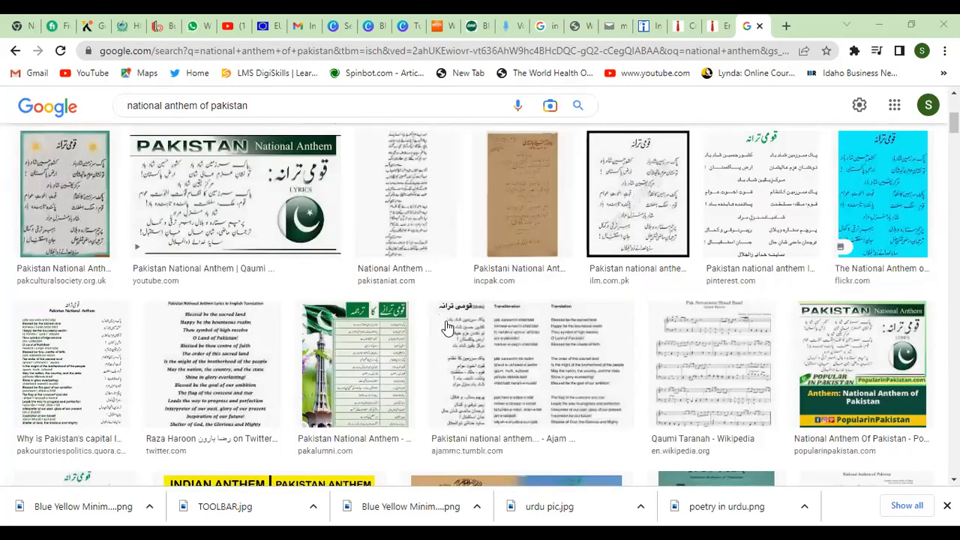
pyautogui.scroll(-2, 469, 362)
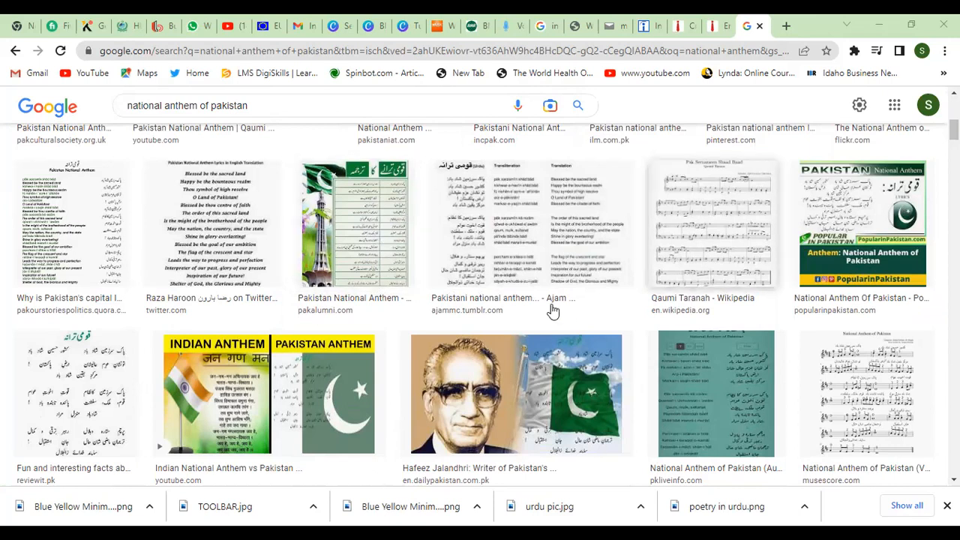
pyautogui.scroll(-2, 417, 274)
pyautogui.scroll(-2, 417, 272)
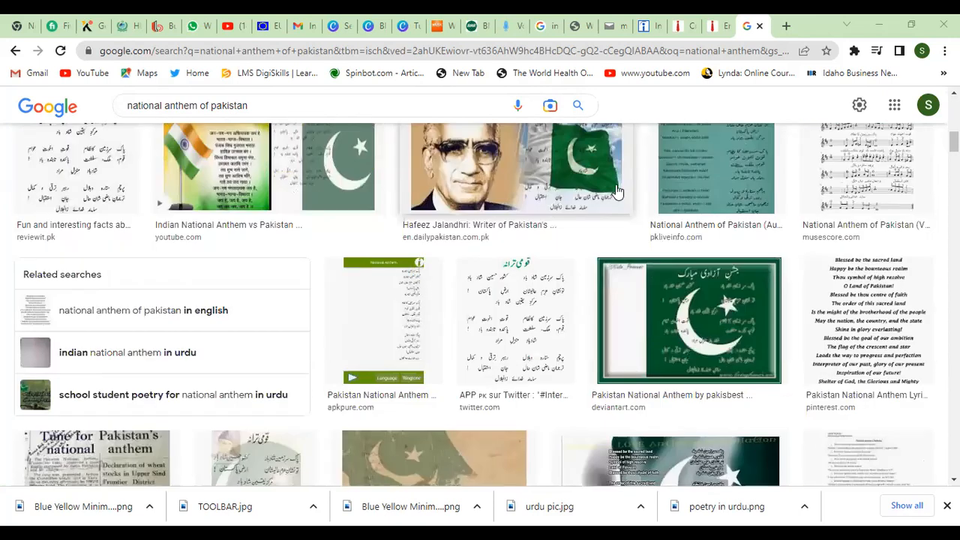
# Look further through the national anthem image results for Urdu lyrics suitable as typing practice, and return to the first rows
pyautogui.scroll(2, 598, 191)
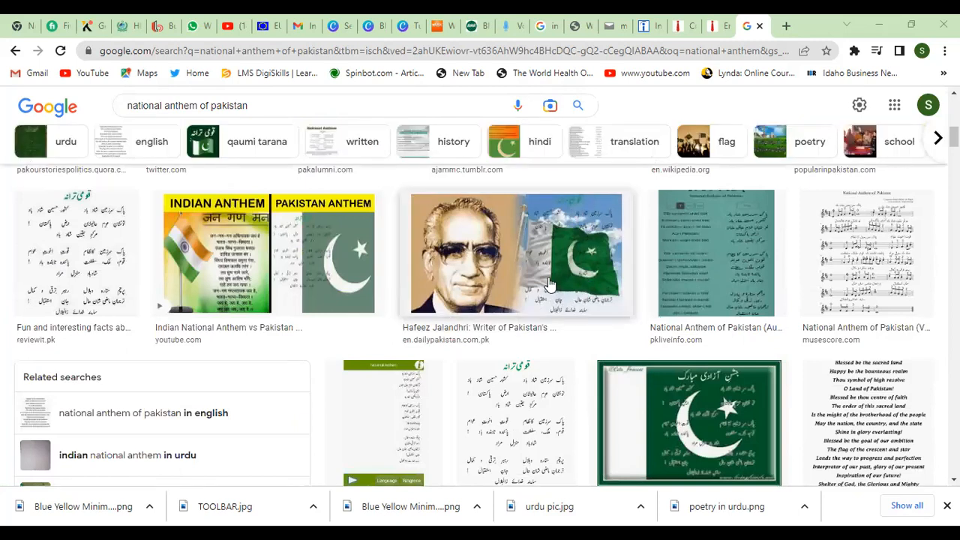
pyautogui.scroll(-2, 550, 285)
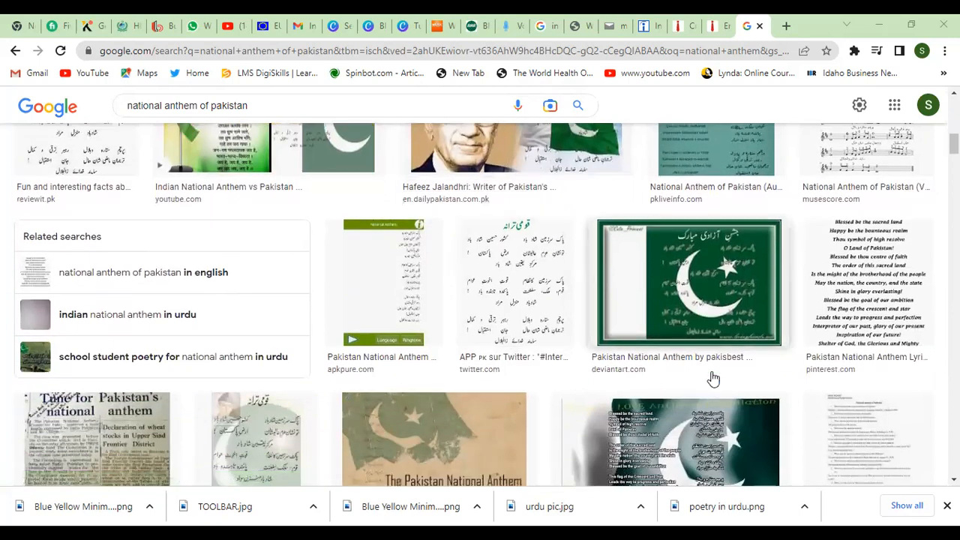
pyautogui.scroll(-3, 518, 379)
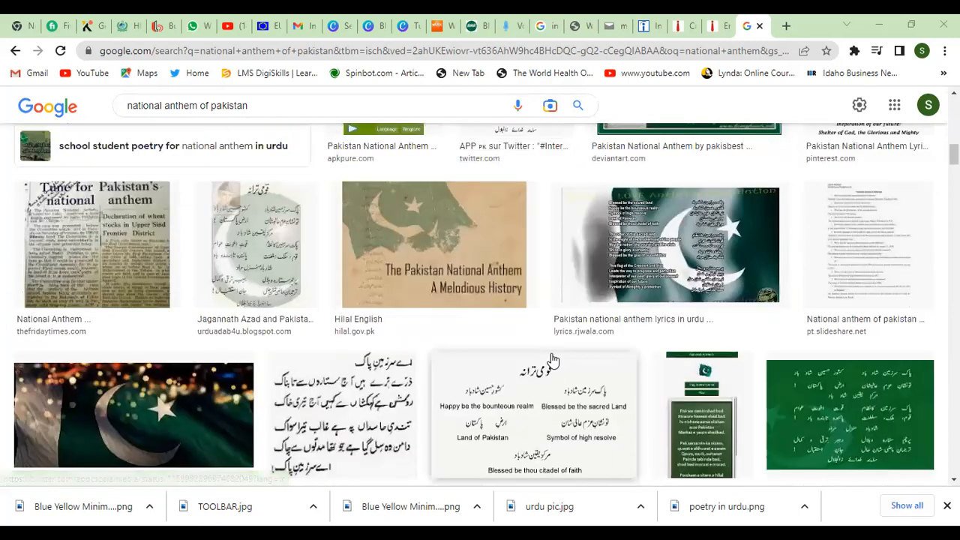
pyautogui.scroll(-3, 553, 360)
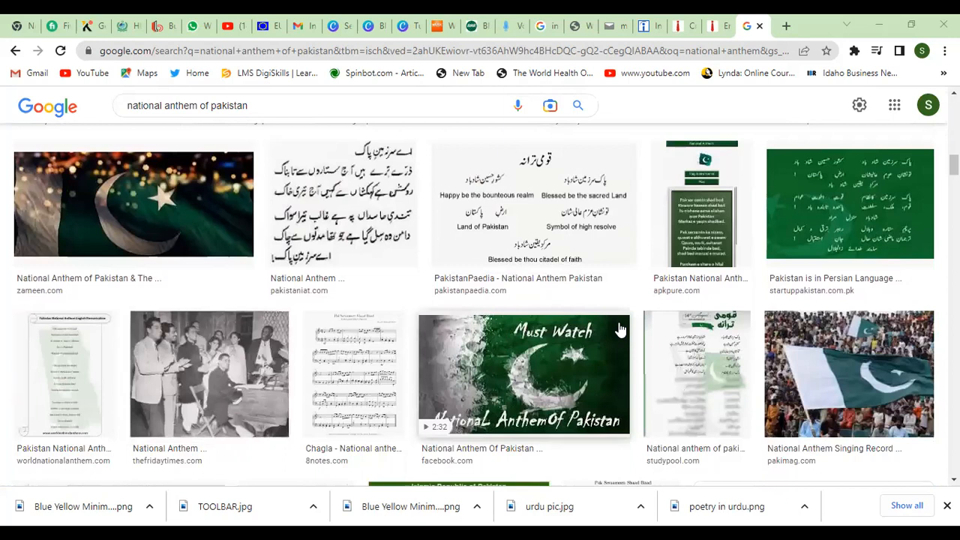
pyautogui.scroll(-1, 540, 300)
pyautogui.scroll(1, 543, 310)
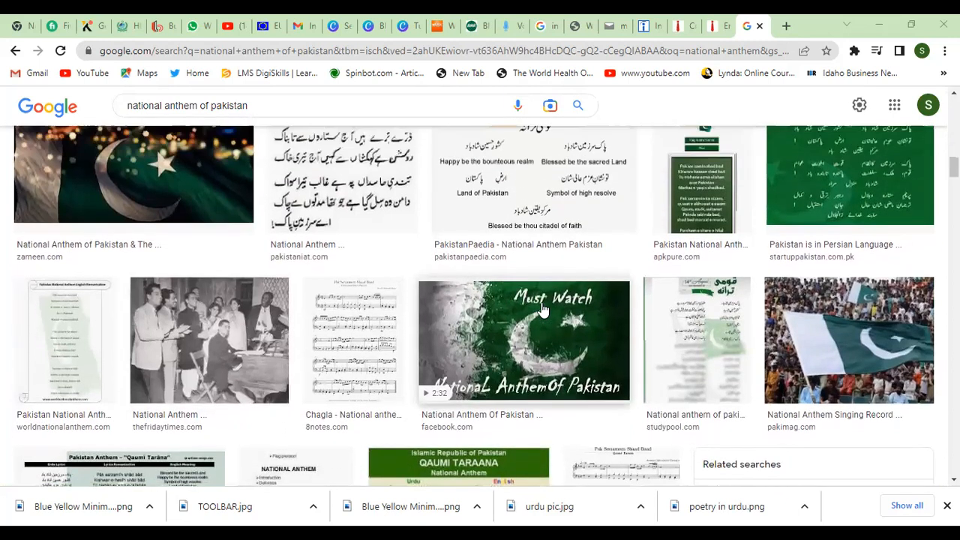
pyautogui.scroll(10, 543, 309)
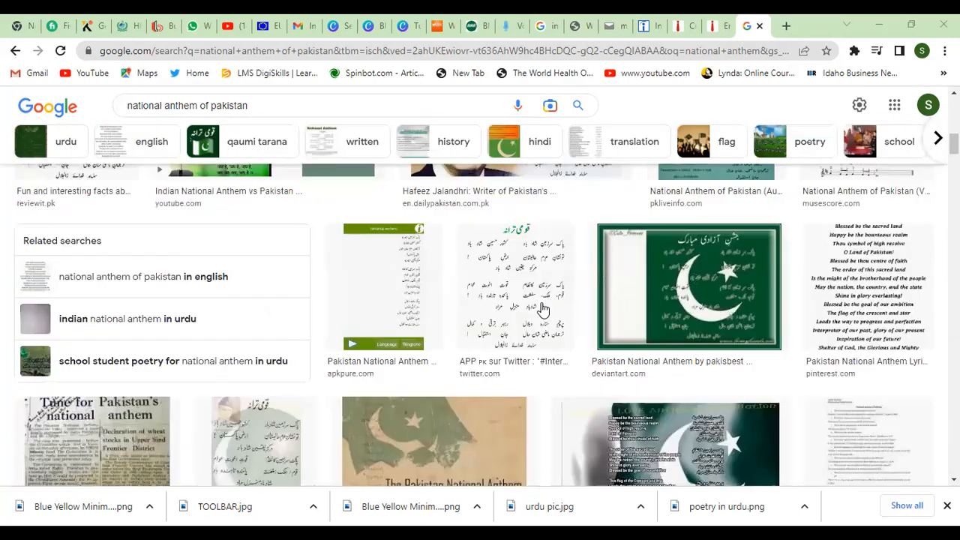
pyautogui.scroll(5, 543, 310)
pyautogui.scroll(3, 564, 334)
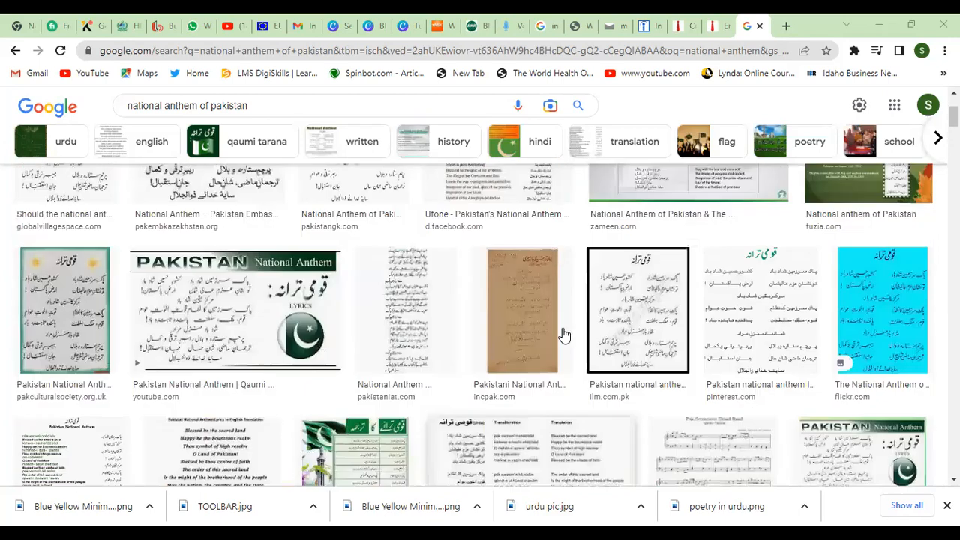
pyautogui.scroll(2, 465, 307)
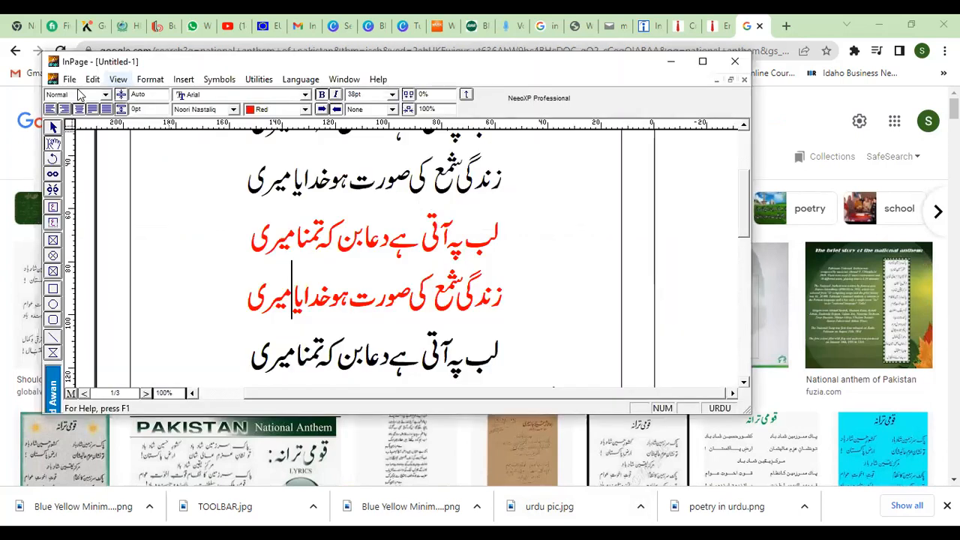
# In InPage, review the list of file commands once more, close it, and maximize the program window
pyautogui.click(69, 80)
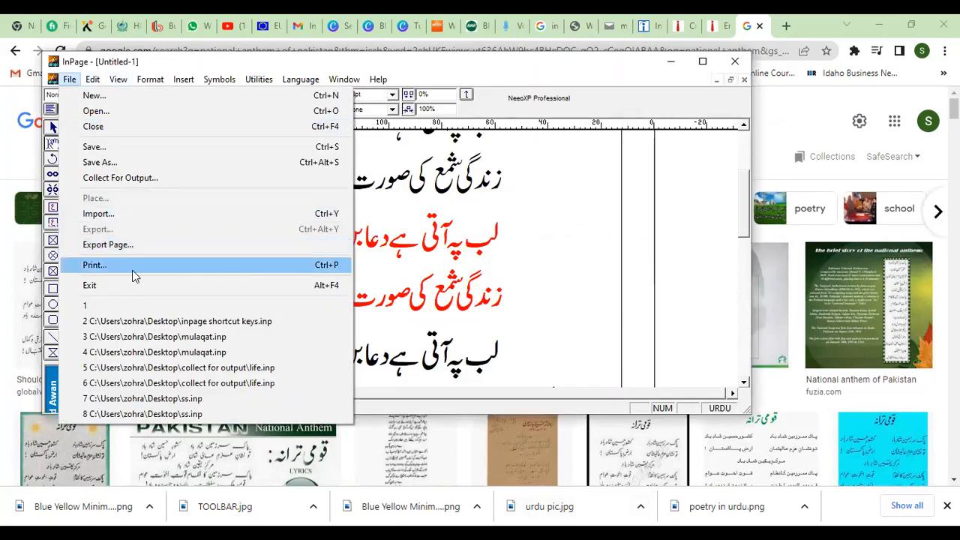
pyautogui.click(496, 270)
pyautogui.click(703, 63)
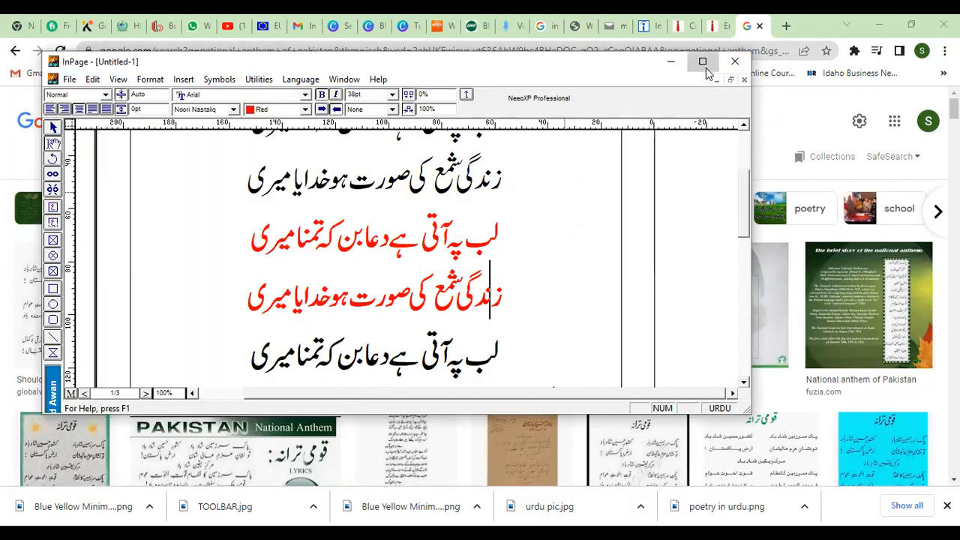